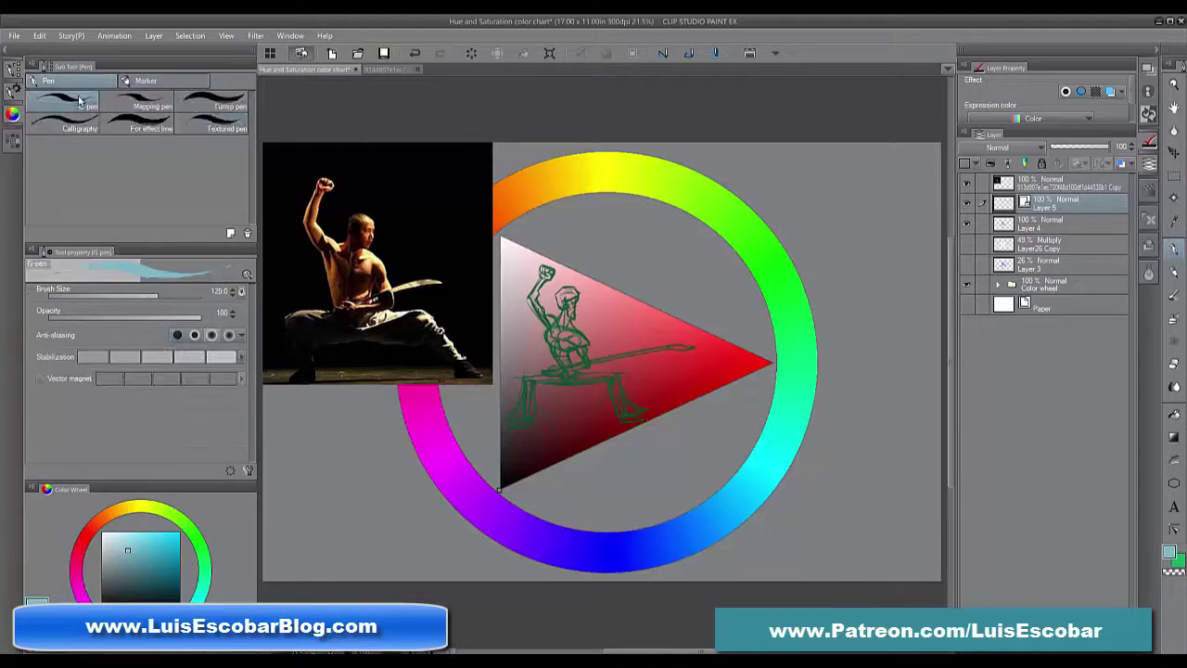
Choose black as the drawing color, then fade the Color wheel folder to 45% opacity with the Paper layer shown
click(105, 608)
scroll(645, 381, up, 5)
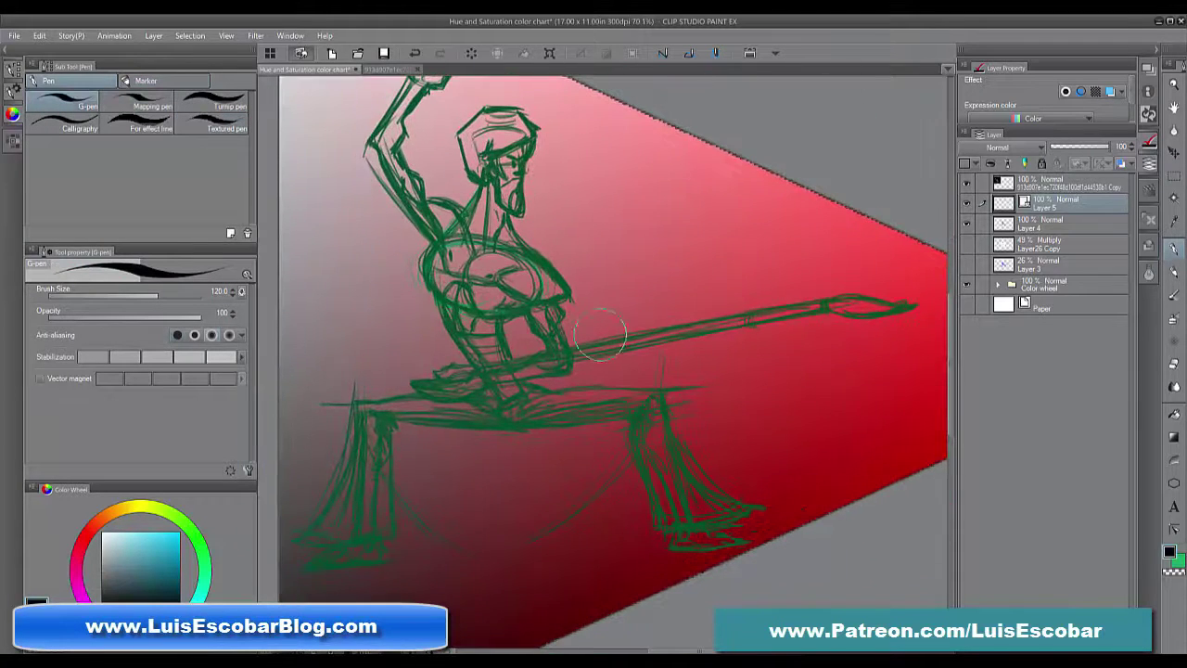
click(39, 36)
click(113, 312)
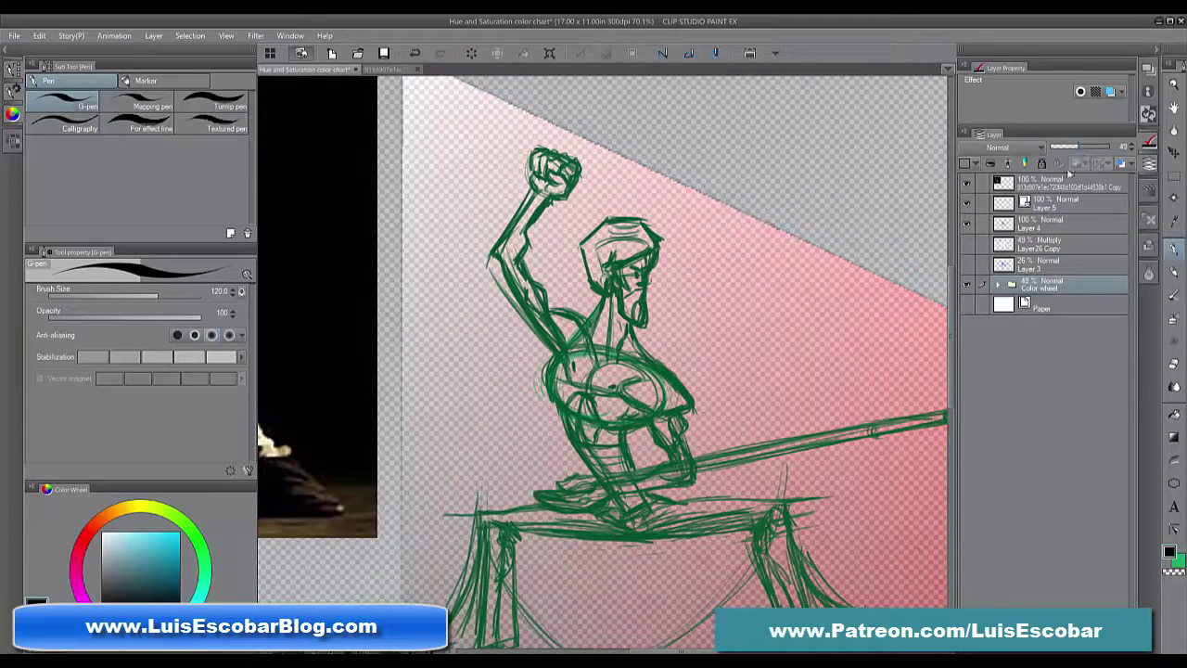
click(966, 305)
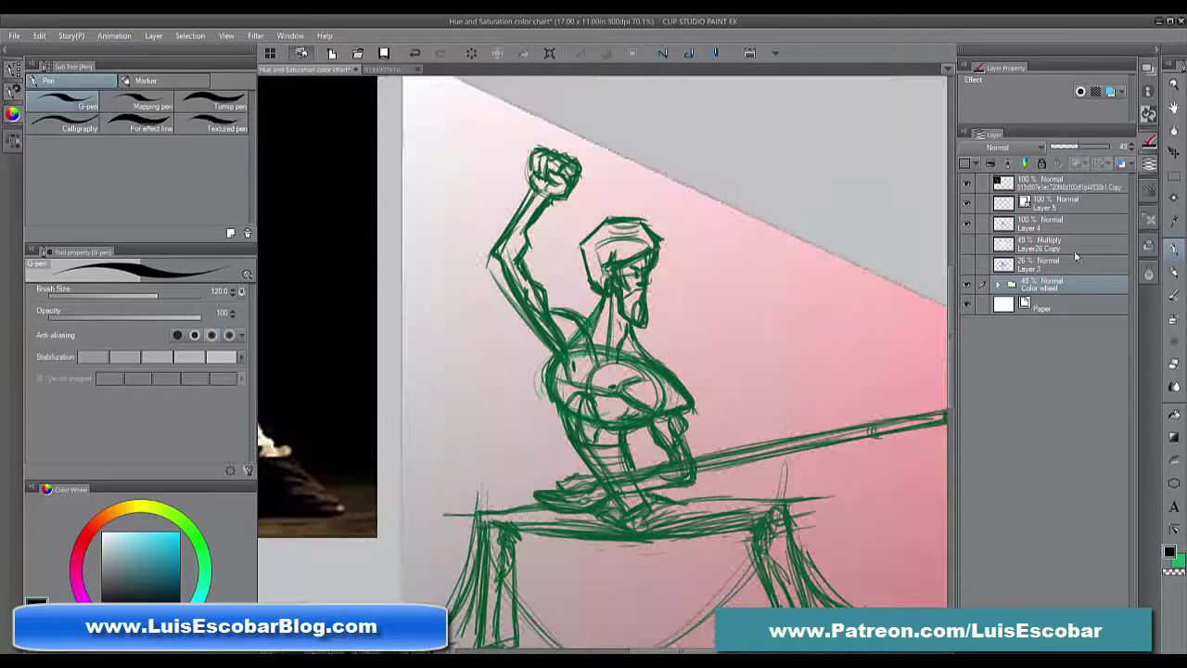
Lower the opacity of Layer 4, the green sketch, to 34% and show the Layer26 Copy reference
click(1071, 225)
click(1070, 146)
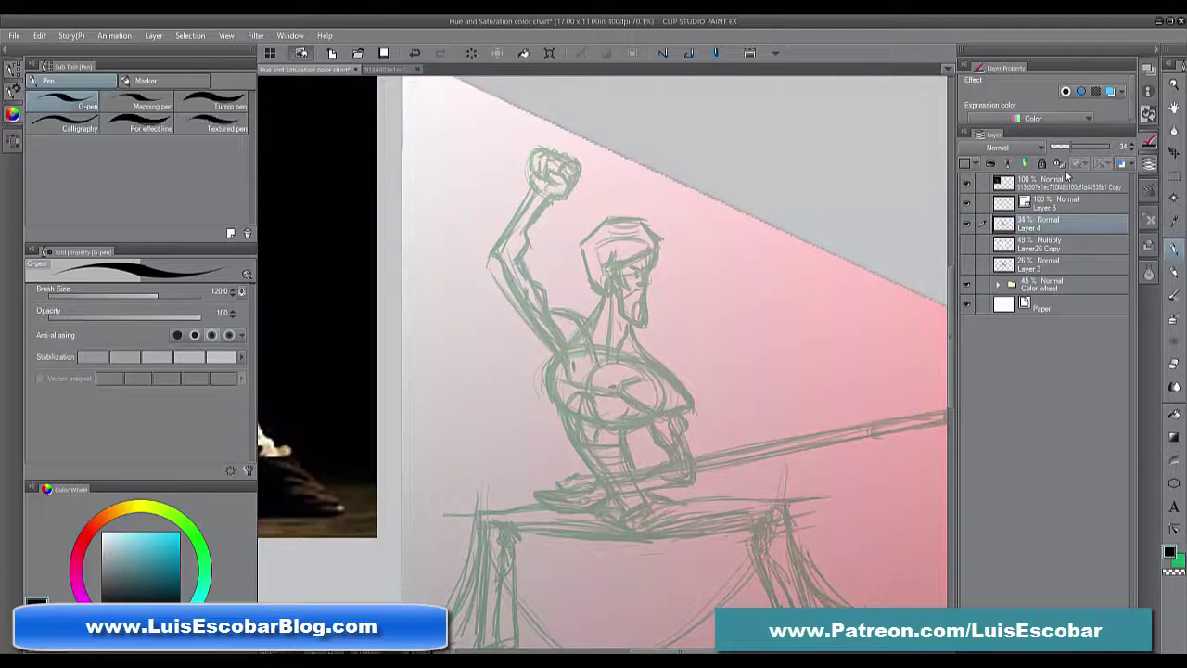
click(967, 244)
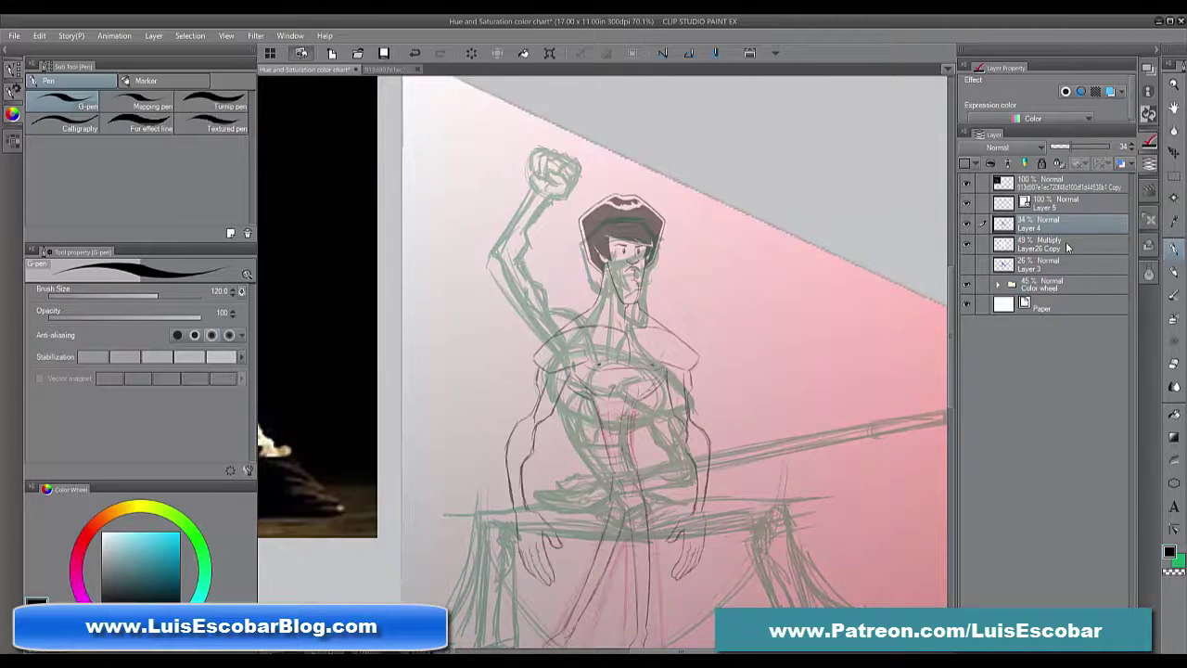
Nudge the Layer26 Copy figure down and to the right over the sketched head, and reduce its opacity to 19%
click(1062, 244)
key(k)
key(Right)
key(Right)
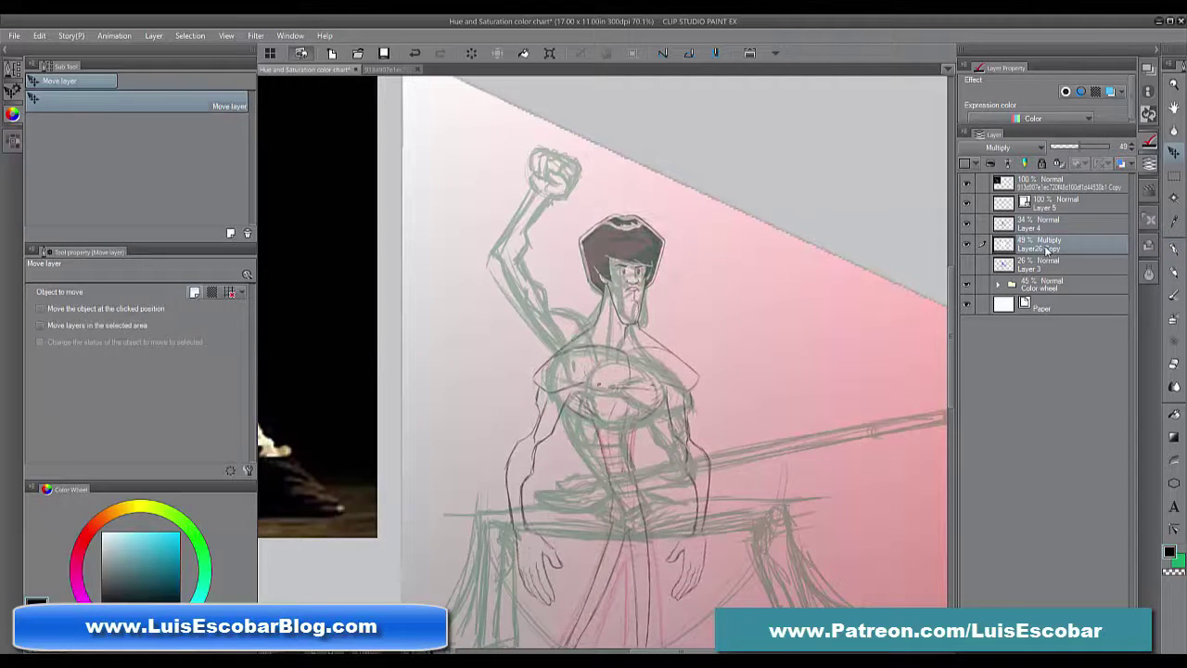
key(Down)
key(Down)
key(Down)
key(Down)
key(Down)
key(Down)
key(Down)
key(Down)
drag(1078, 146, 1056, 147)
Ink the eyebrows, eyes and nose over the sketched face on Layer 5 with the G-pen at size 7
scroll(683, 379, up, 5)
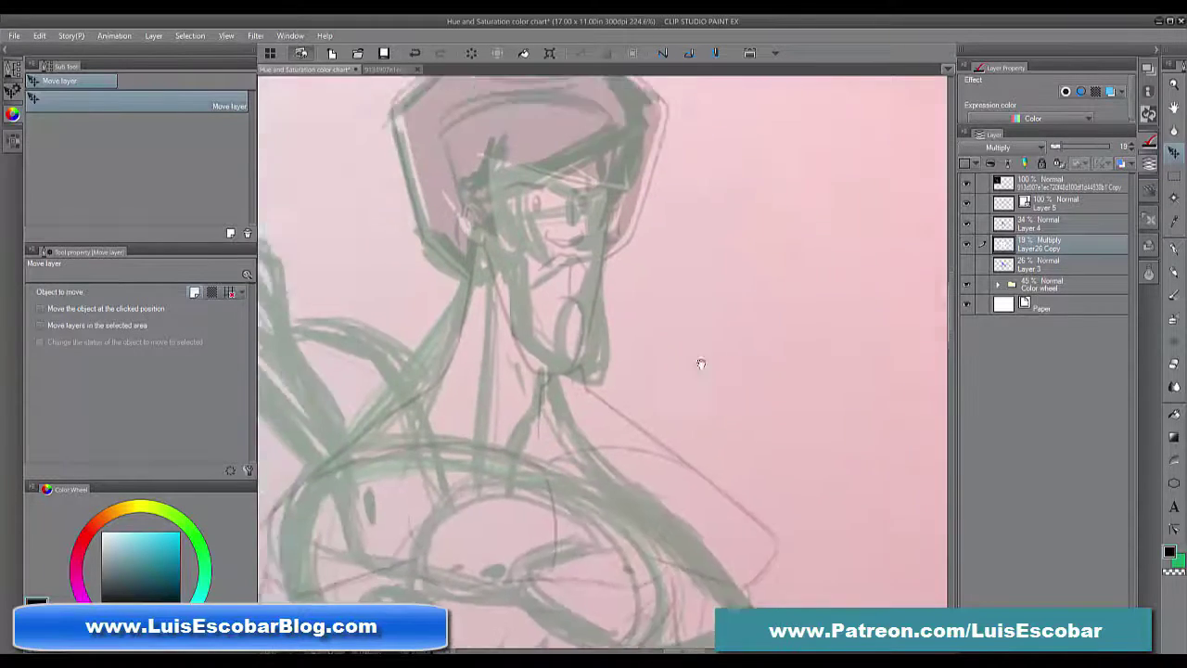
key(p)
key(bracketleft)
key(bracketleft)
key(bracketleft)
key(bracketleft)
key(bracketleft)
key(bracketleft)
key(bracketleft)
key(bracketleft)
key(bracketleft)
key(bracketleft)
key(bracketleft)
key(bracketleft)
key(bracketleft)
key(bracketleft)
key(bracketleft)
key(bracketleft)
key(bracketleft)
key(bracketleft)
key(bracketleft)
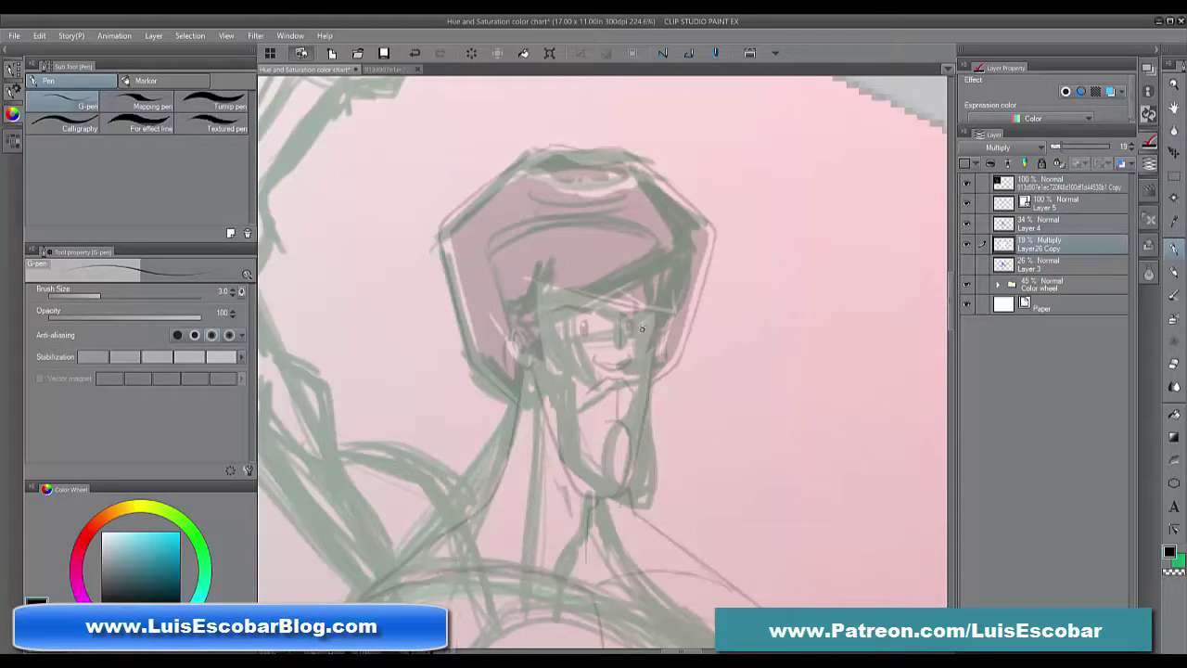
click(1054, 212)
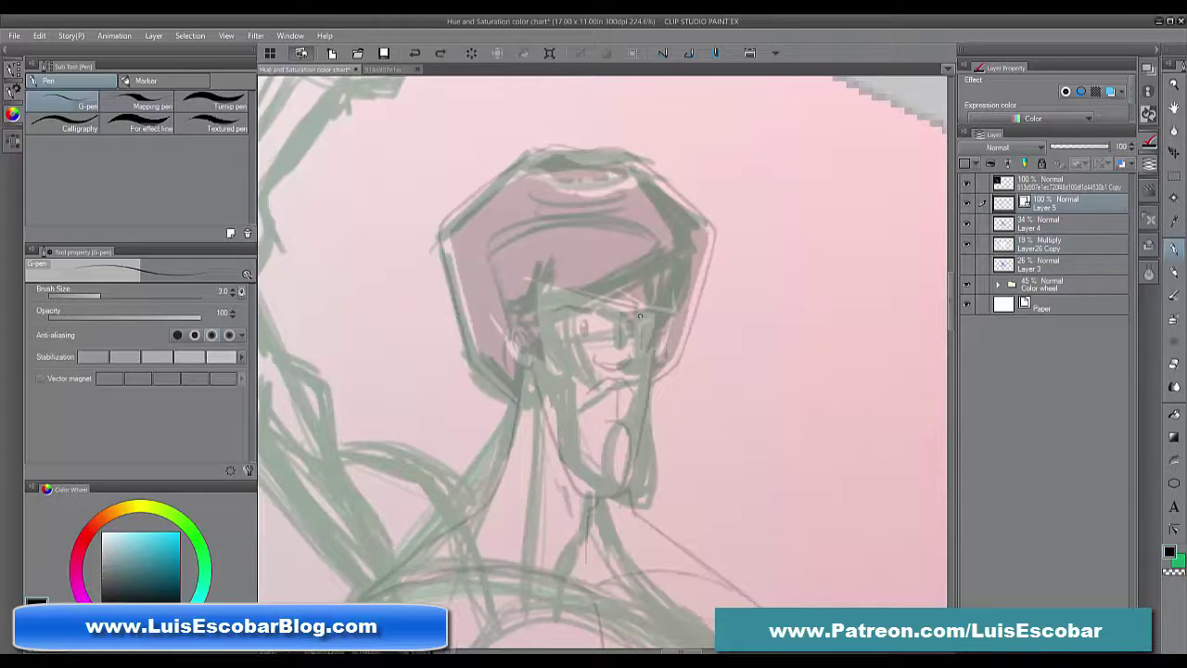
key(bracketright)
key(bracketright)
key(bracketright)
key(bracketright)
mouse_move(640, 317)
mouse_down()
mouse_move(637, 354)
mouse_move(618, 321)
mouse_move(645, 331)
mouse_move(648, 319)
mouse_move(585, 308)
mouse_move(642, 318)
mouse_move(629, 362)
mouse_move(649, 358)
mouse_move(640, 362)
mouse_up()
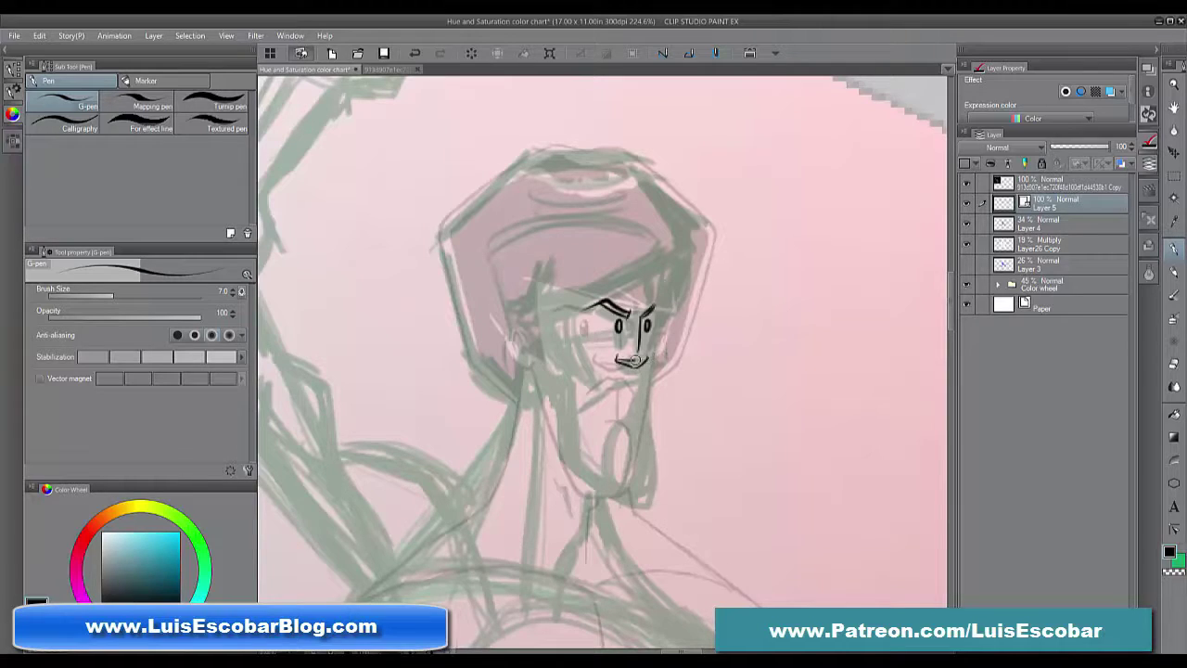
click(1173, 106)
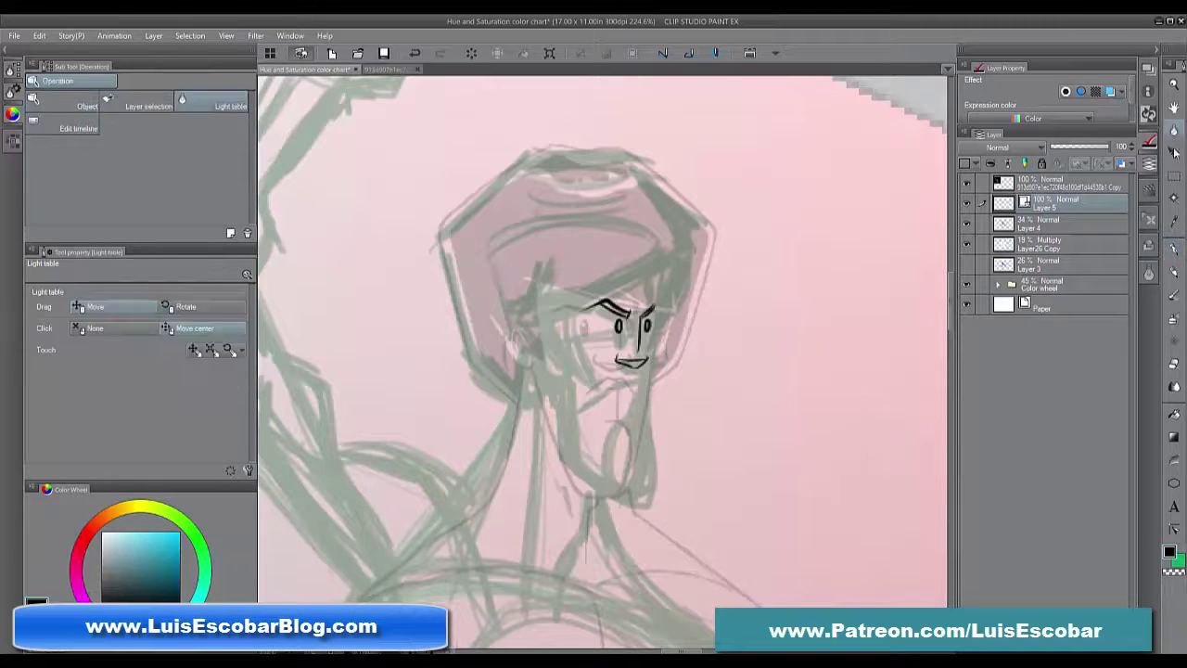
click(1173, 151)
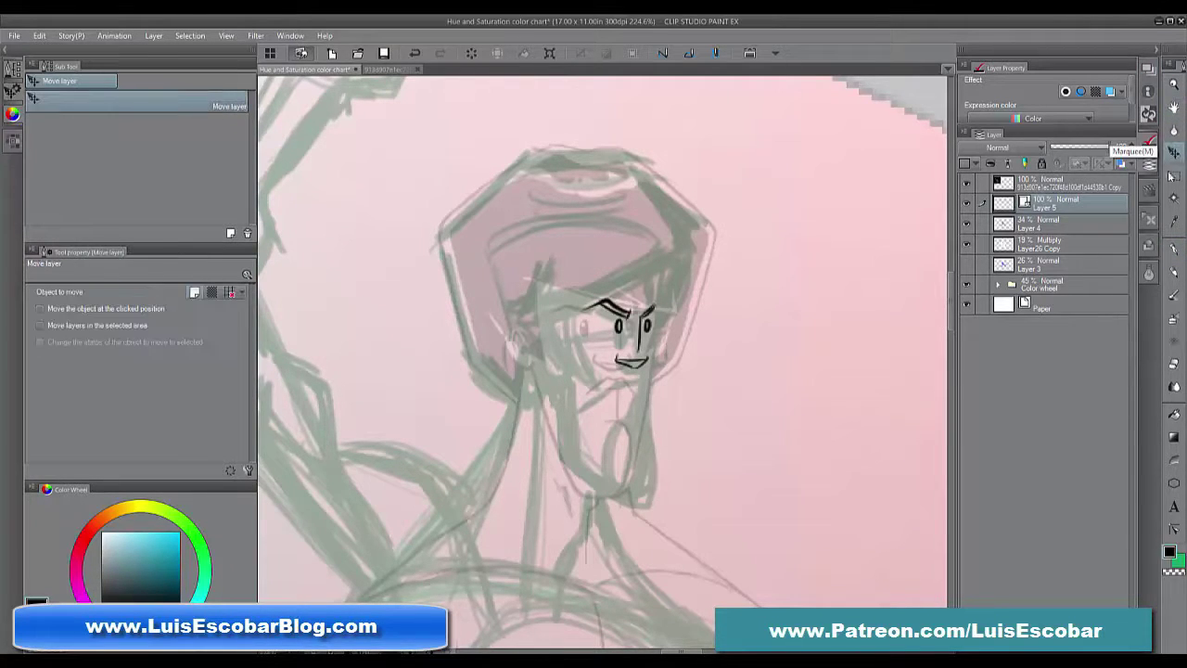
click(1175, 176)
click(1174, 153)
click(1174, 108)
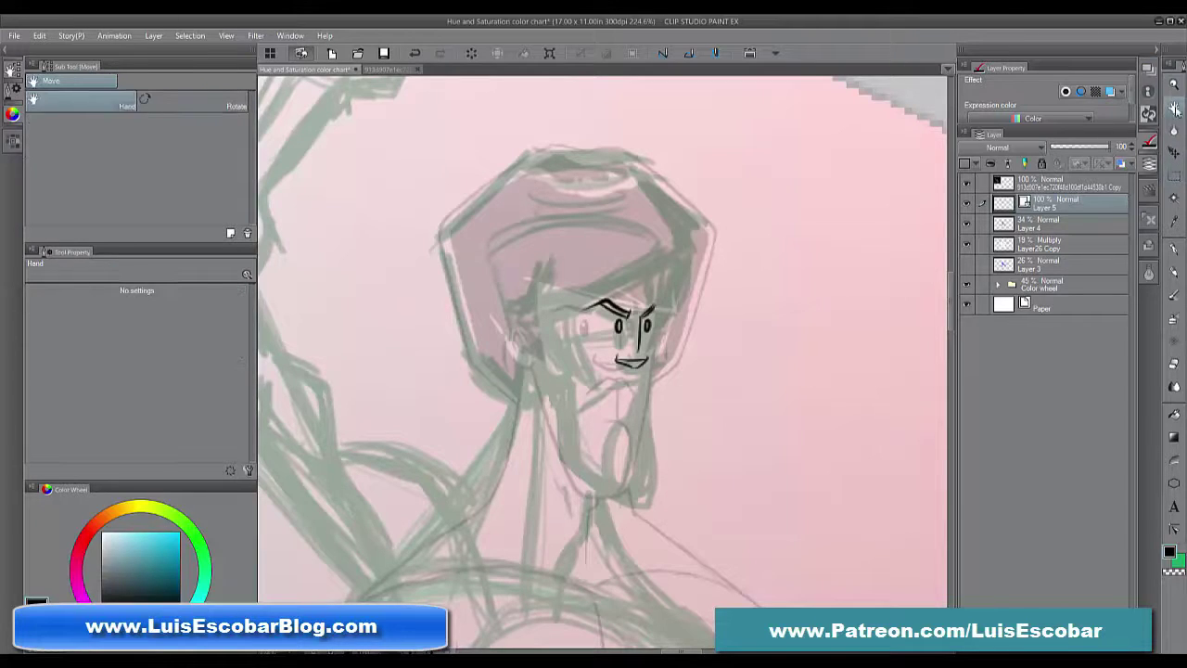
click(1174, 85)
click(1175, 182)
click(1173, 158)
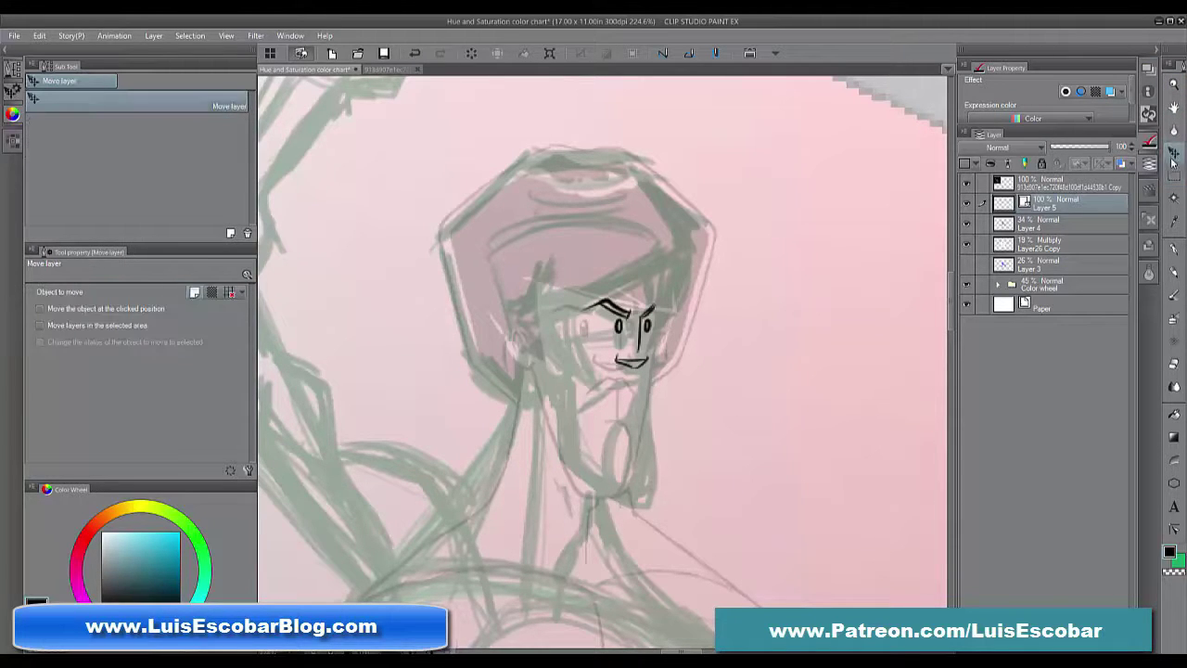
Set the Object tool's operation to Free Transform and adjust the inked nose bridge line
key(o)
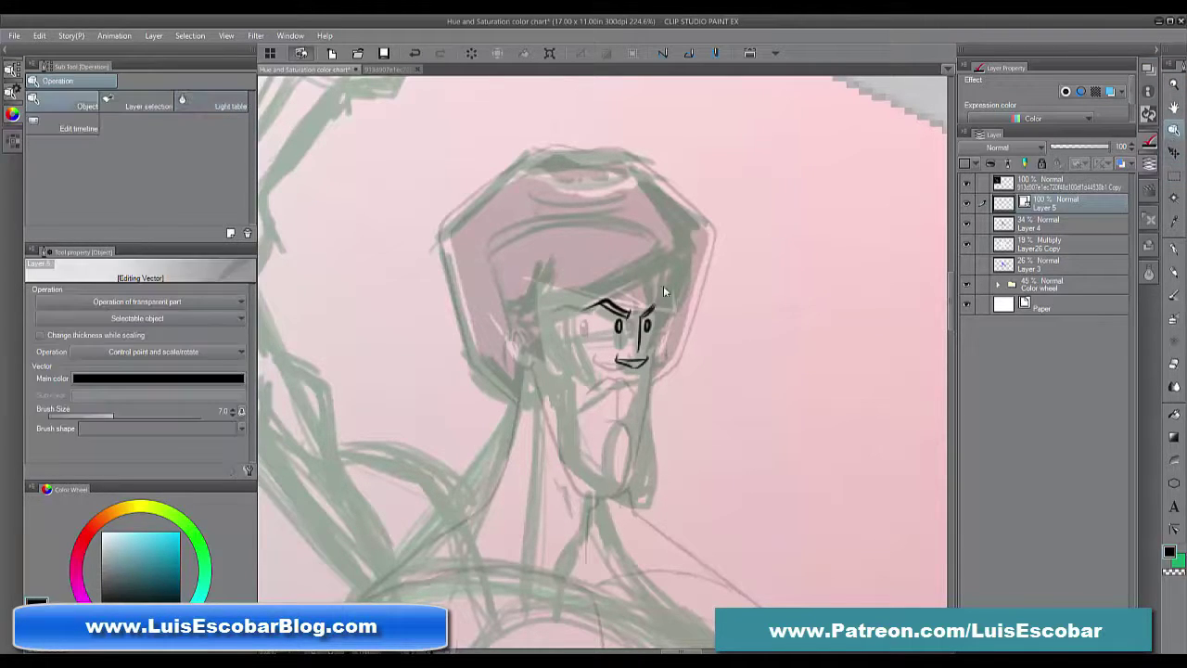
click(640, 352)
click(219, 352)
click(176, 390)
drag(644, 354, 631, 351)
Ink the mouth, the rounded chin and the front contour of the face with the G-pen
scroll(652, 347, up, 6)
key(p)
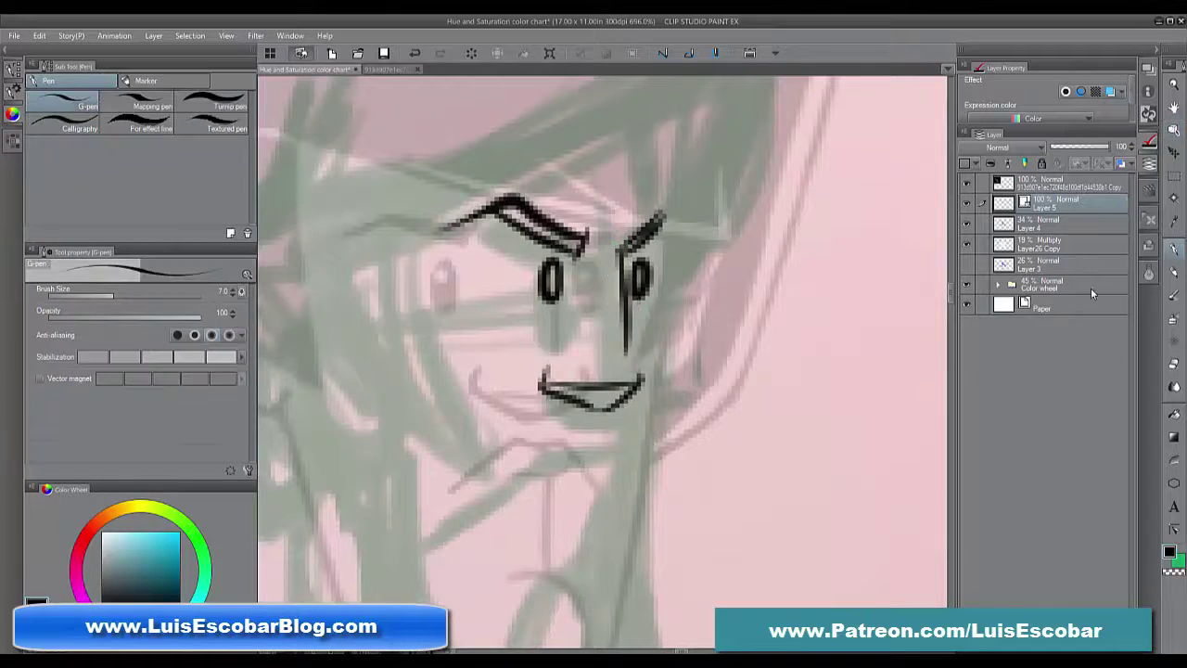
scroll(637, 449, down, 3)
mouse_move(638, 451)
mouse_down()
mouse_move(678, 456)
mouse_move(654, 476)
mouse_move(597, 473)
mouse_up()
drag(676, 452, 678, 459)
drag(729, 475, 735, 351)
drag(664, 363, 657, 408)
mouse_move(641, 423)
mouse_down()
mouse_move(667, 417)
mouse_move(649, 548)
mouse_move(607, 558)
mouse_up()
drag(762, 403, 753, 464)
drag(701, 190, 649, 477)
drag(775, 456, 766, 421)
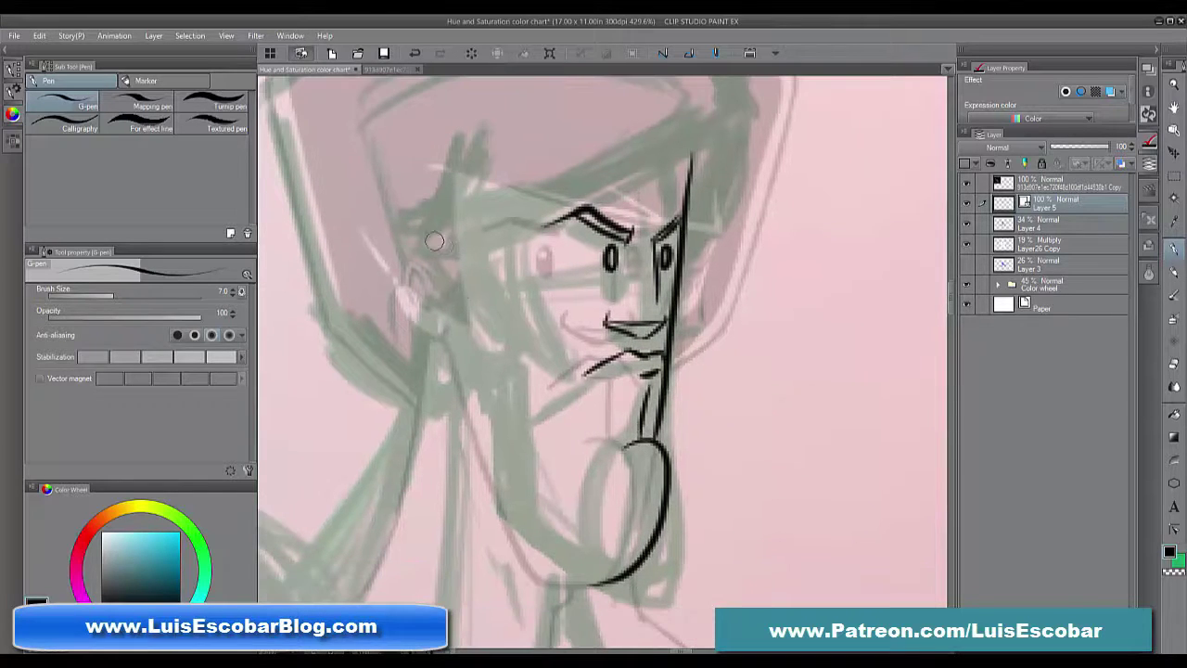
Ink the sideburn, the fringe across the forehead and the far-side hair edge, reducing the G-pen to size 6
mouse_move(425, 230)
mouse_down()
mouse_move(451, 268)
mouse_move(541, 330)
mouse_up()
drag(508, 214, 523, 321)
mouse_move(417, 223)
mouse_down()
mouse_move(478, 295)
mouse_move(524, 321)
mouse_move(533, 447)
mouse_up()
key(bracketleft)
drag(696, 276, 454, 345)
mouse_move(473, 262)
mouse_down()
mouse_move(453, 299)
mouse_move(488, 343)
mouse_up()
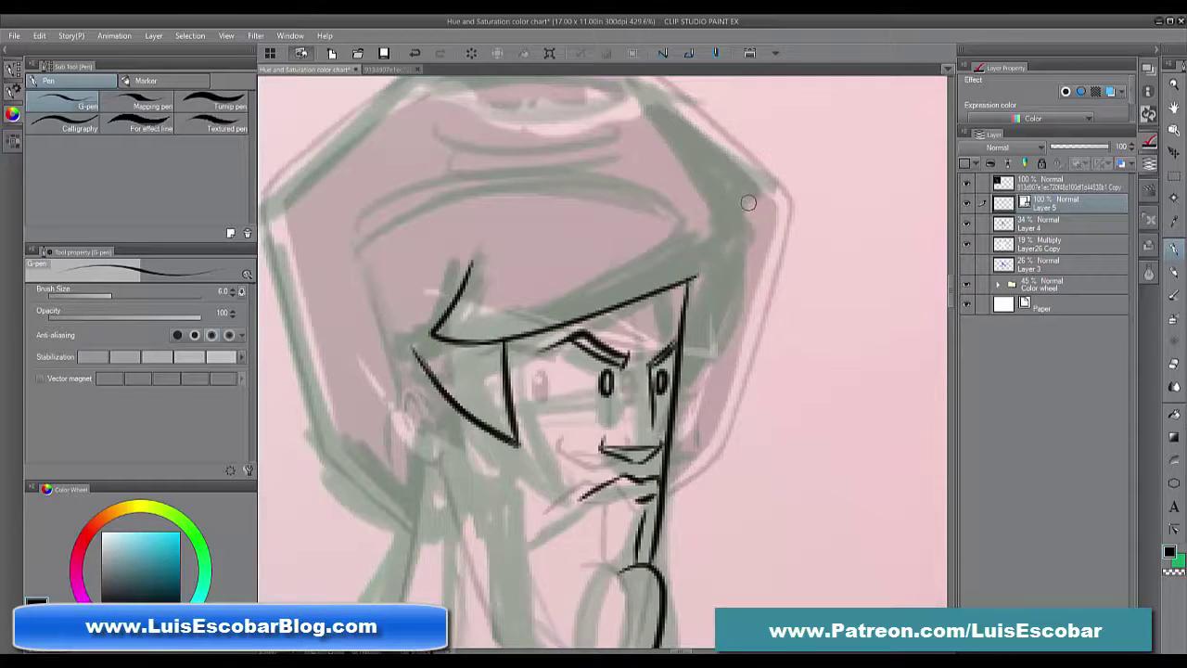
mouse_move(747, 204)
mouse_down()
mouse_move(700, 269)
mouse_move(713, 344)
mouse_move(675, 434)
mouse_up()
drag(601, 434, 651, 460)
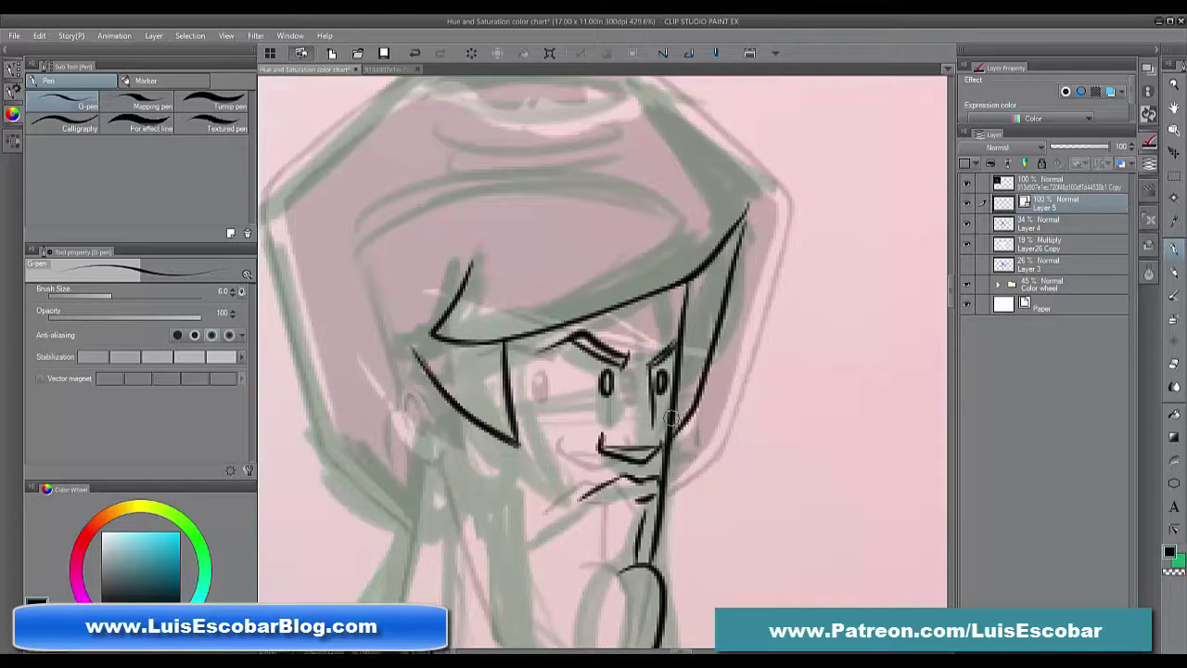
Reshape the inked sideburn with the Object tool so its tip sits further forward on the cheek
click(1175, 135)
click(513, 431)
mouse_move(528, 451)
mouse_down()
mouse_move(545, 441)
mouse_move(516, 448)
mouse_up()
Switch to the Hard eraser and reduce its size to 3
key(e)
key(comma)
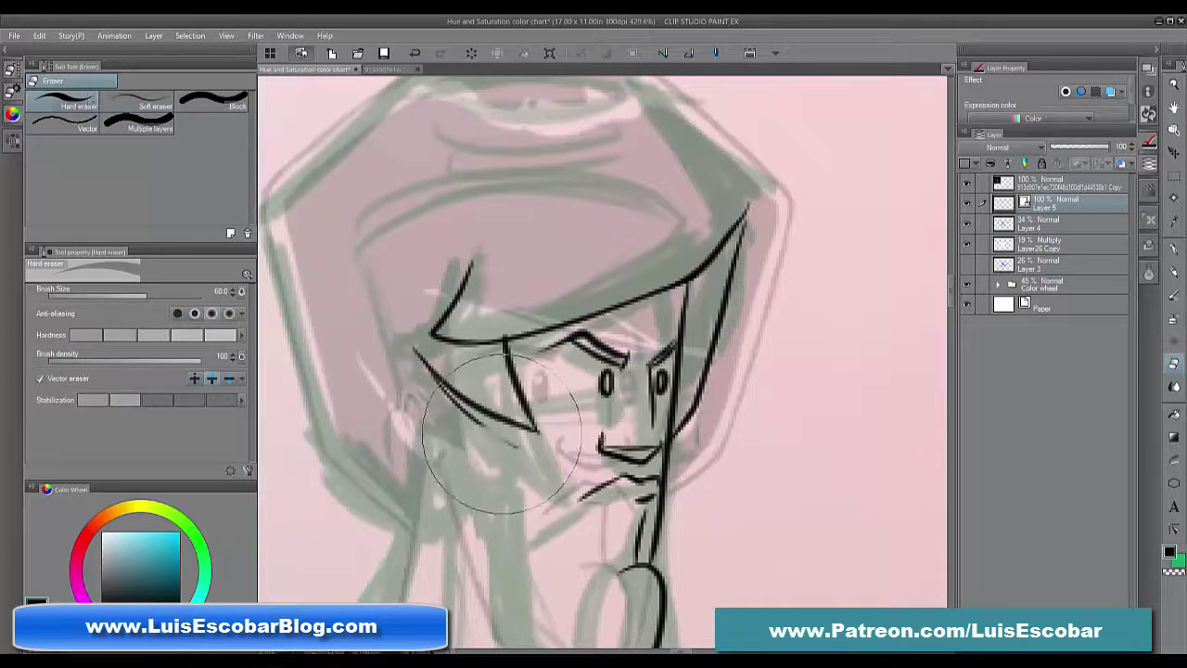
key(bracketleft)
key(bracketleft)
key(bracketleft)
key(bracketleft)
key(bracketleft)
key(bracketleft)
key(bracketleft)
key(bracketleft)
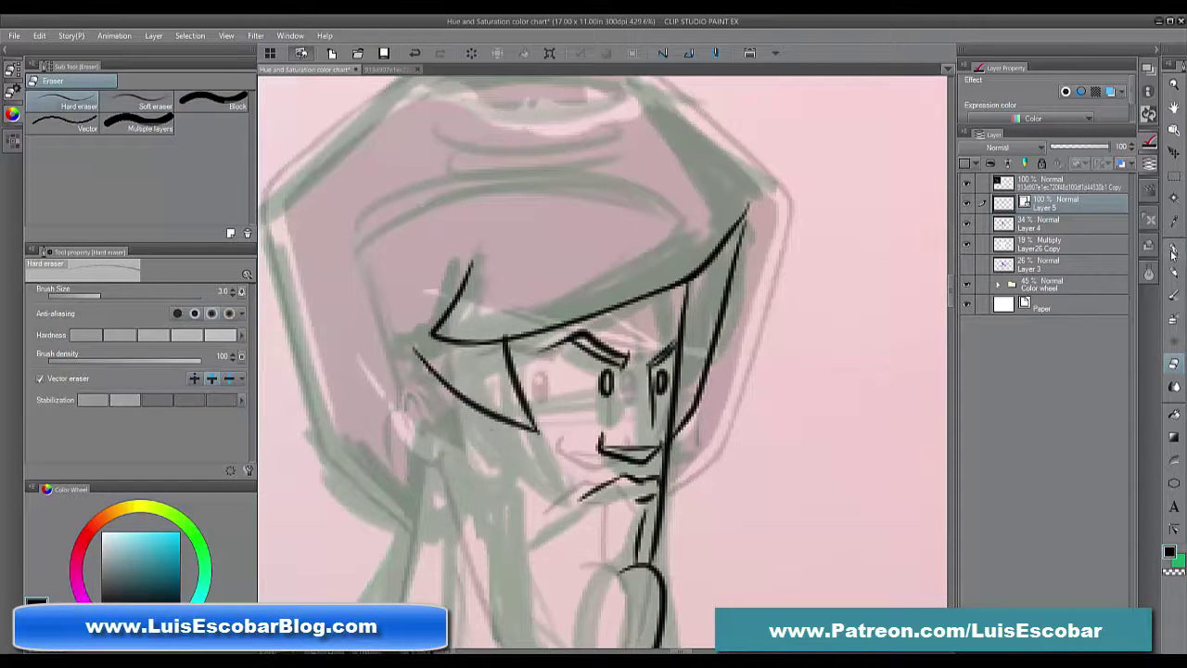
Ink the ear with its inner line and the jawline running down to the chin, redoing the first ear stroke
click(1173, 252)
scroll(483, 435, down, 4)
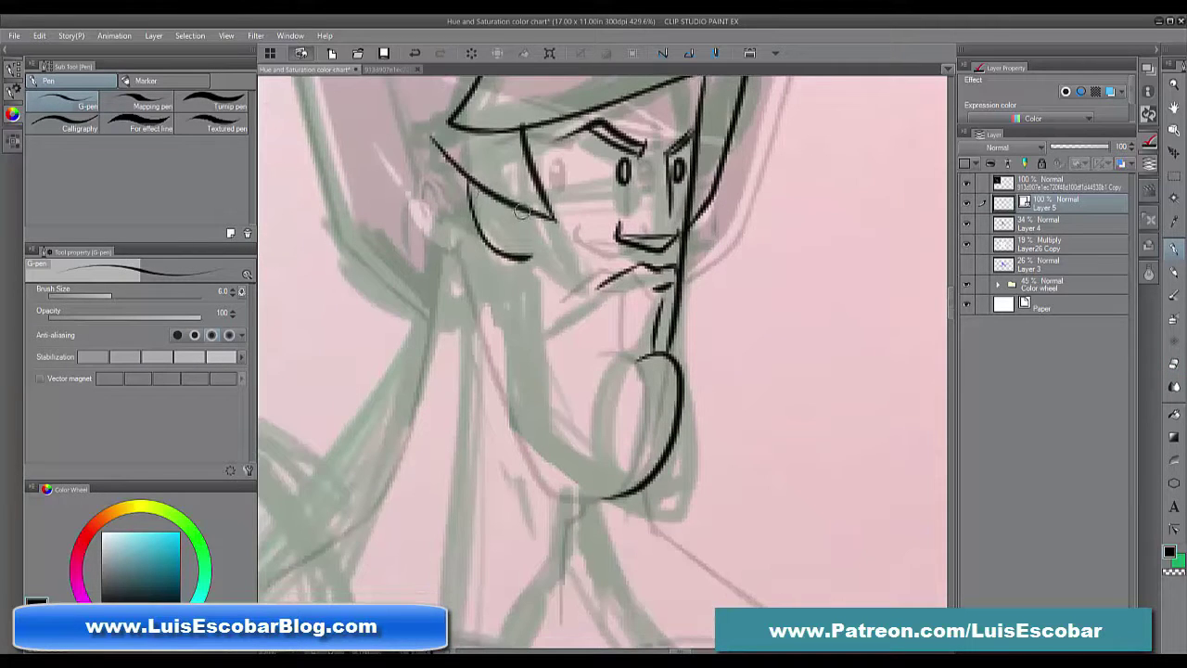
key(ctrl+z)
mouse_move(469, 191)
mouse_down()
mouse_move(482, 222)
mouse_move(517, 243)
mouse_move(510, 287)
mouse_move(647, 489)
mouse_up()
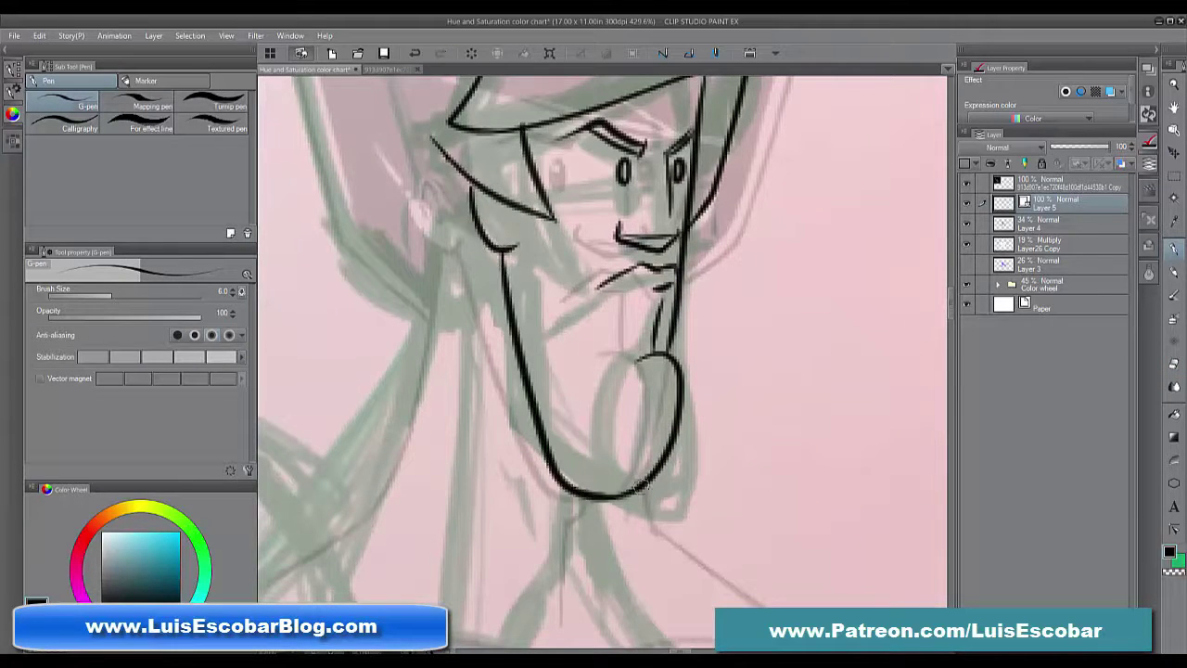
drag(799, 407, 846, 581)
drag(547, 368, 552, 403)
drag(759, 640, 790, 387)
Ink the outer outline of the hair along the back and over the top of the head
scroll(763, 502, down, 5)
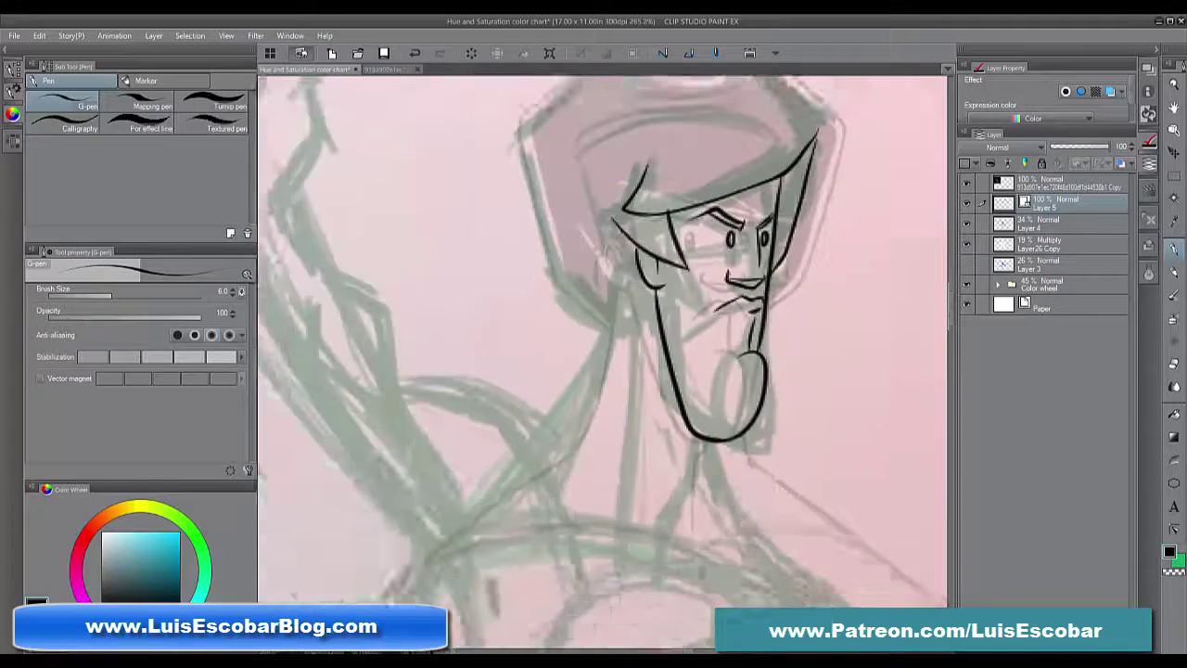
scroll(788, 389, up, 1)
drag(818, 301, 789, 521)
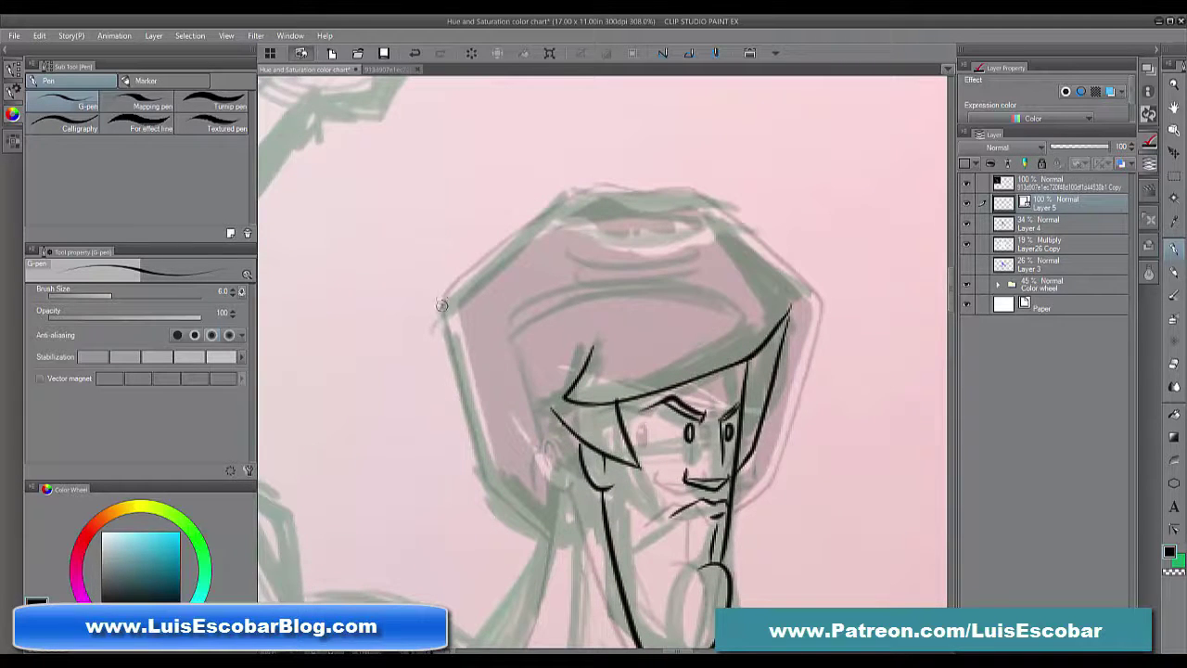
mouse_move(442, 306)
mouse_down()
mouse_move(525, 517)
mouse_move(547, 538)
mouse_up()
mouse_move(444, 310)
mouse_down()
mouse_move(516, 234)
mouse_move(662, 195)
mouse_move(690, 197)
mouse_move(790, 315)
mouse_up()
Ink the back of the neck from behind the ear down to the shoulder, undoing and redrawing the first stroke
drag(830, 516, 871, 302)
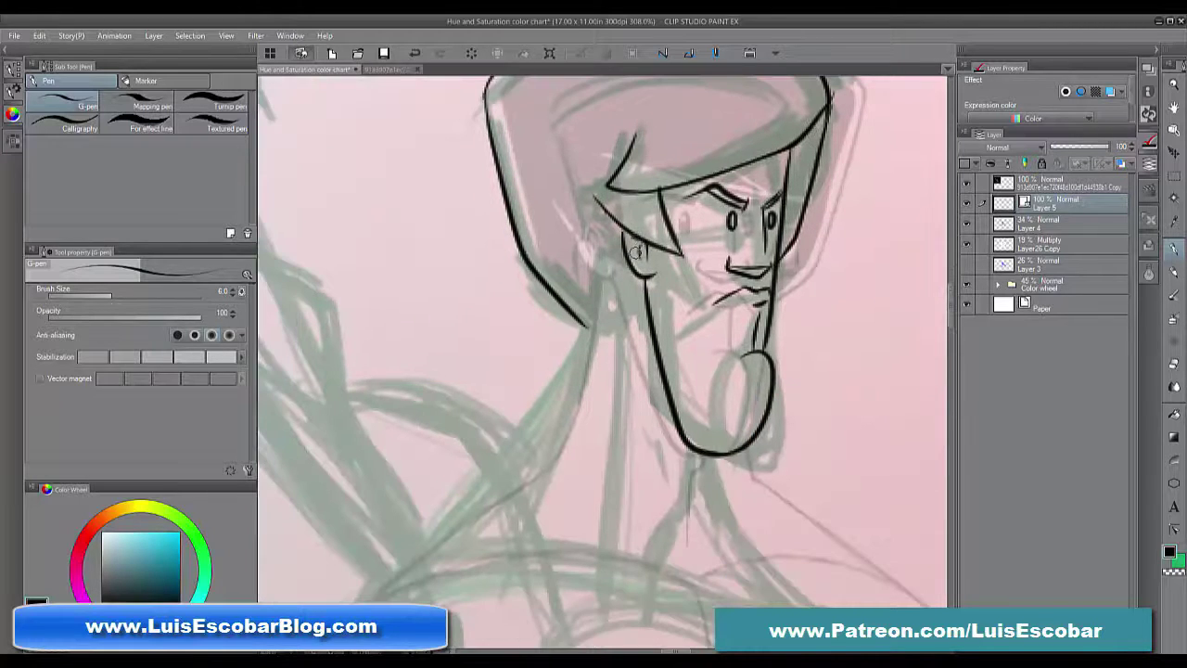
drag(613, 232, 497, 457)
key(ctrl+z)
drag(614, 231, 495, 462)
Shift the ear outline and its inner line slightly toward the back of the head with the Object tool
mouse_move(800, 529)
mouse_down()
mouse_move(798, 558)
mouse_move(665, 492)
mouse_up()
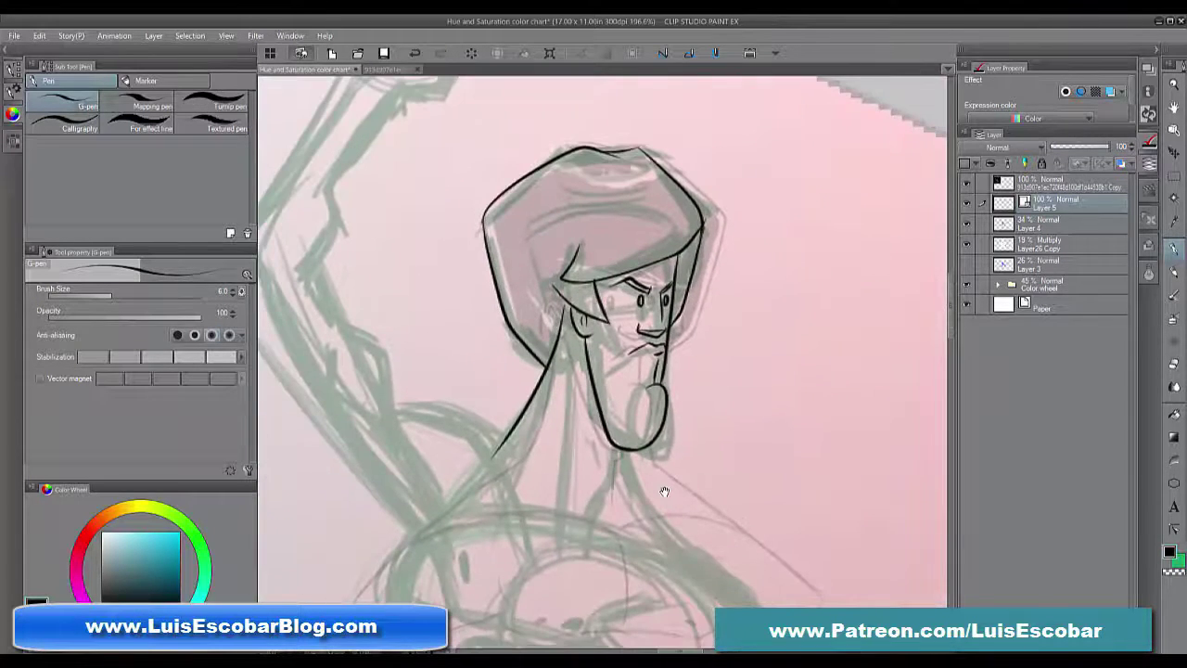
drag(674, 371, 813, 517)
drag(878, 491, 813, 411)
click(1173, 130)
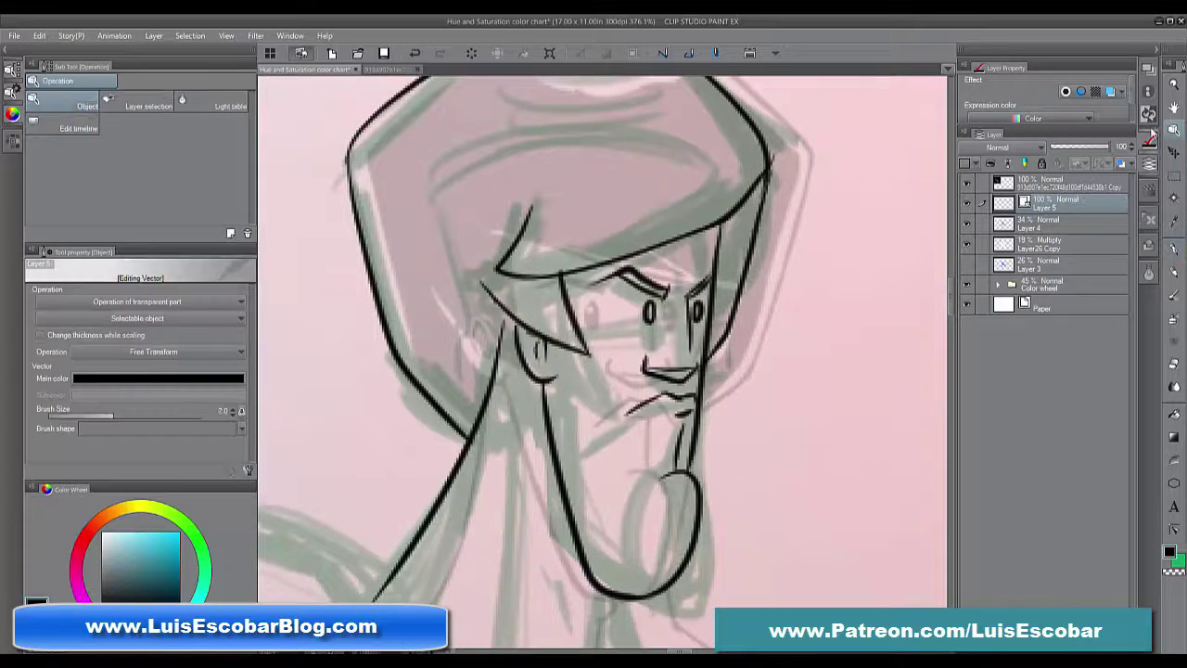
click(524, 379)
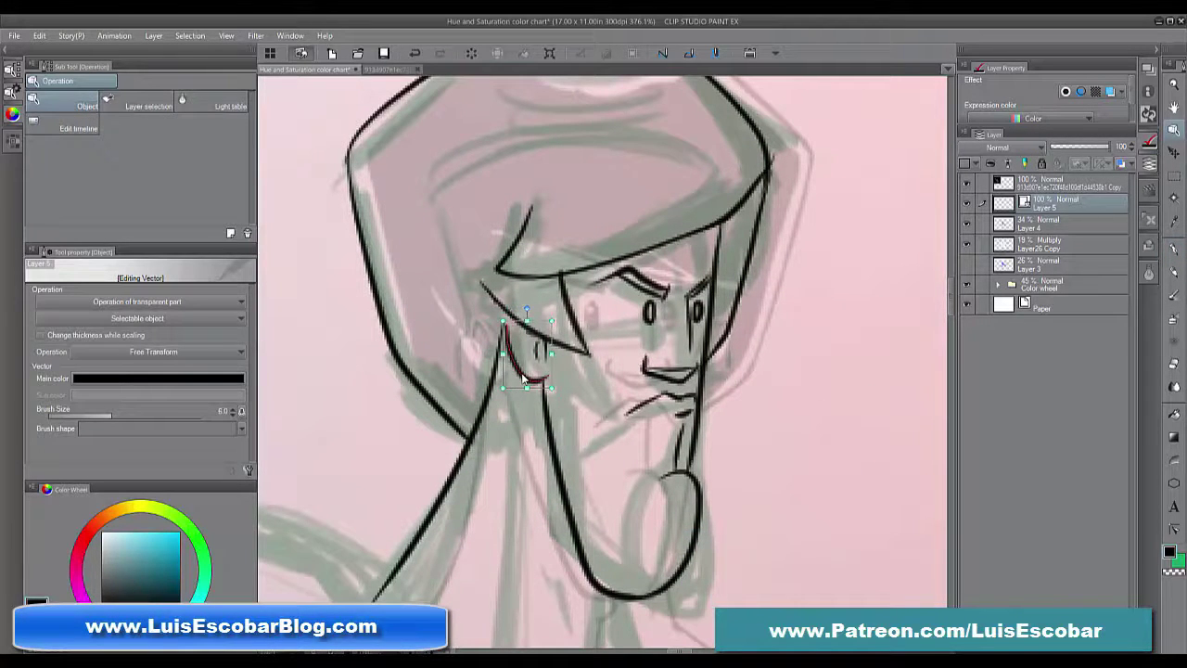
click(538, 348)
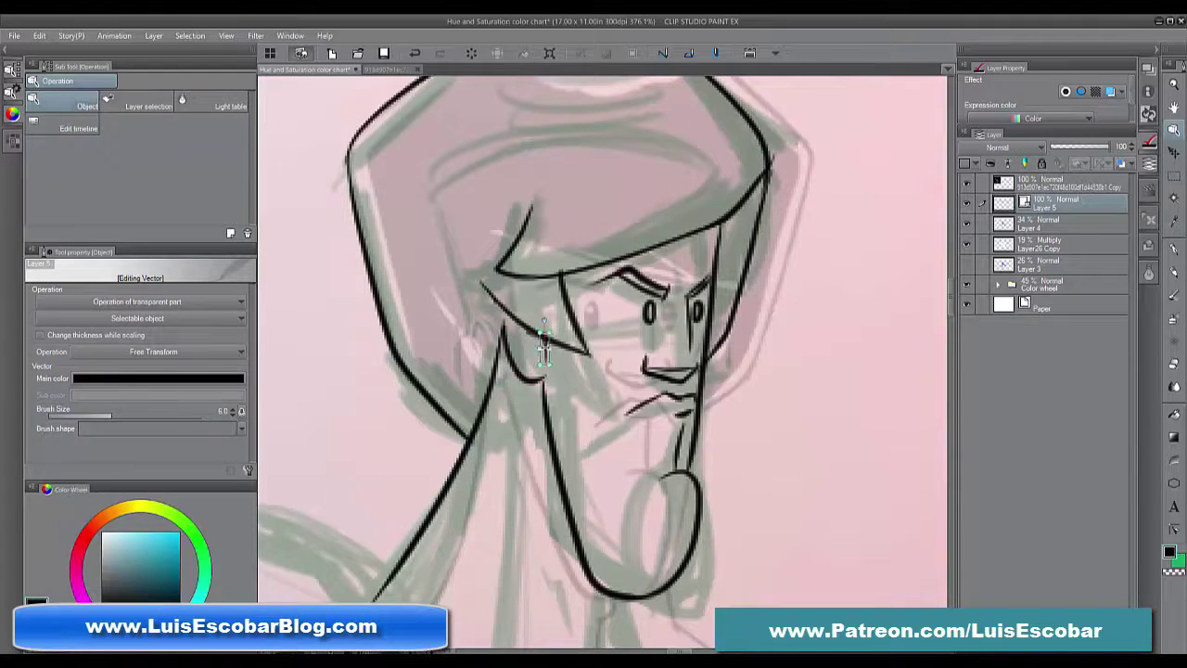
key(p)
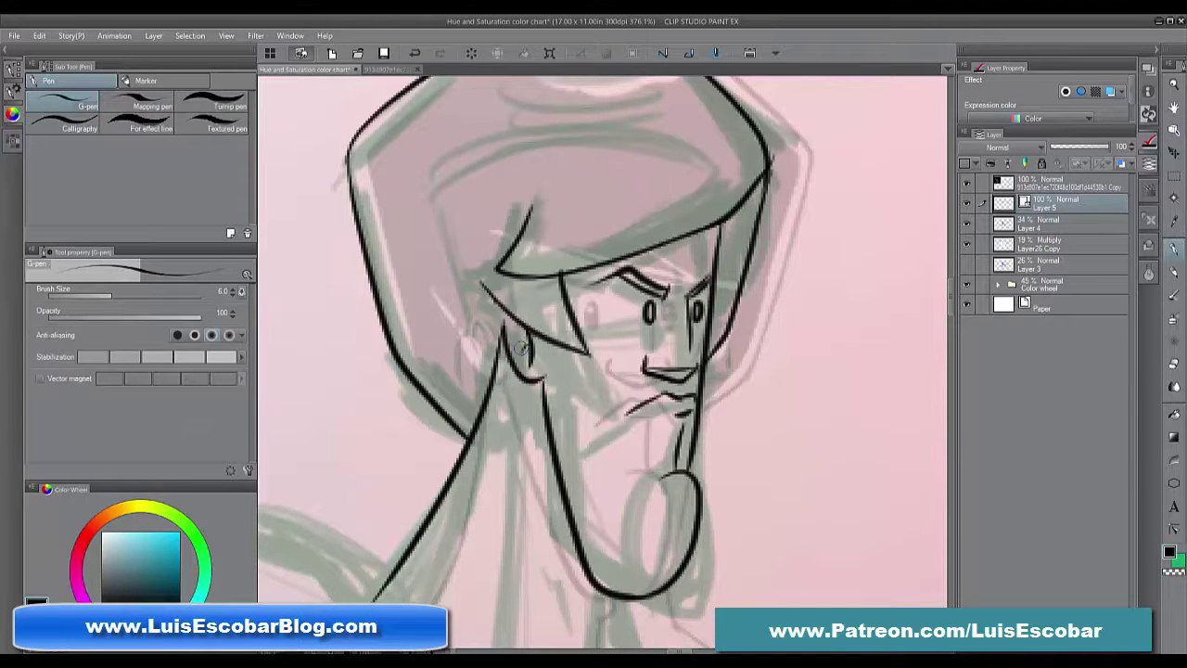
Select the jaw and chin line with the Object tool and adjust its shape slightly with Free Transform
key(o)
click(656, 597)
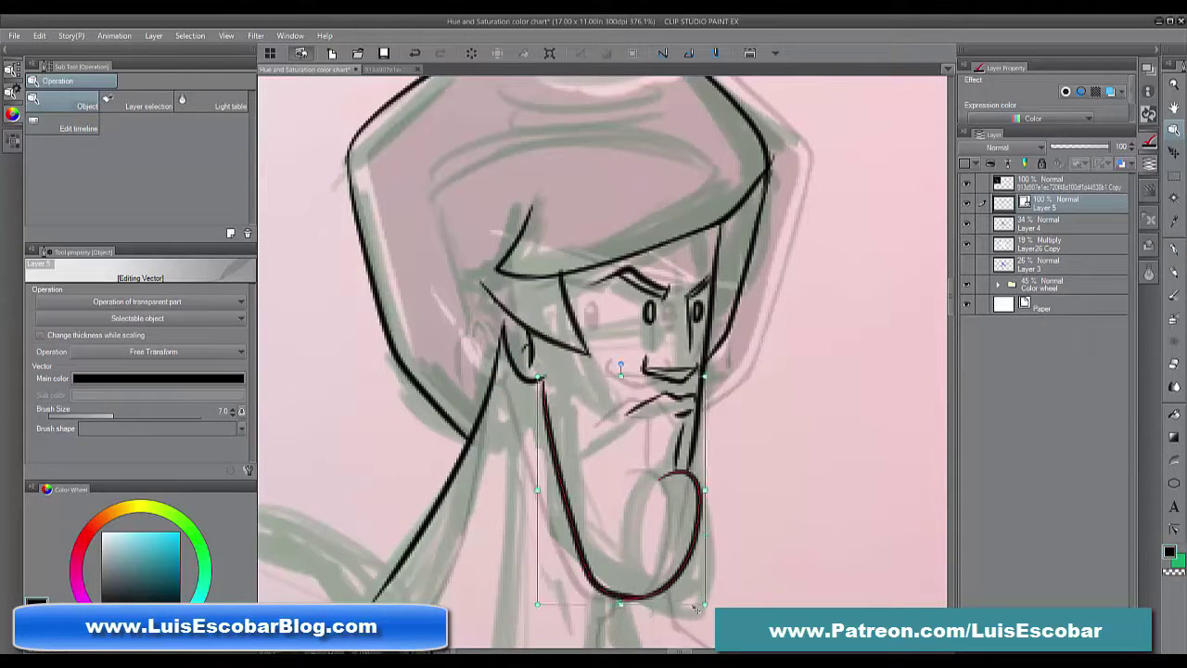
drag(621, 604, 633, 601)
key(p)
Compare the inked head with the Layer26 Copy reference hidden and shown
drag(814, 465, 843, 275)
drag(701, 580, 674, 588)
mouse_move(766, 634)
mouse_down()
mouse_move(769, 450)
mouse_move(766, 475)
mouse_up()
click(967, 246)
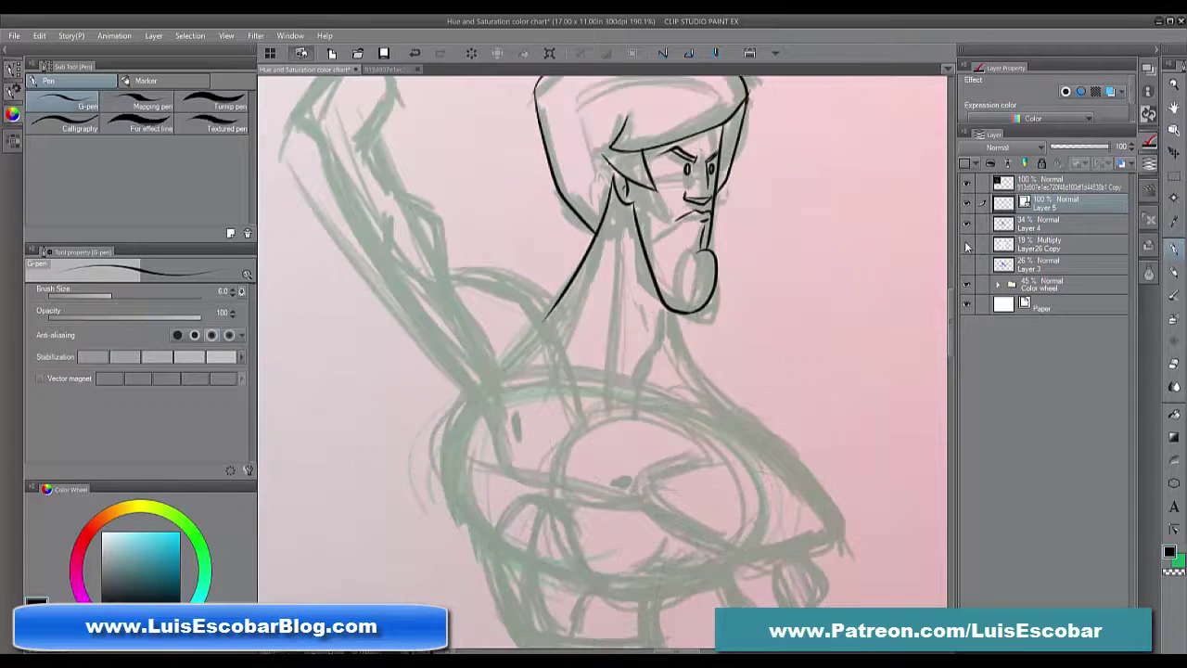
mouse_move(773, 418)
mouse_down()
mouse_move(731, 472)
mouse_move(741, 465)
mouse_up()
click(967, 246)
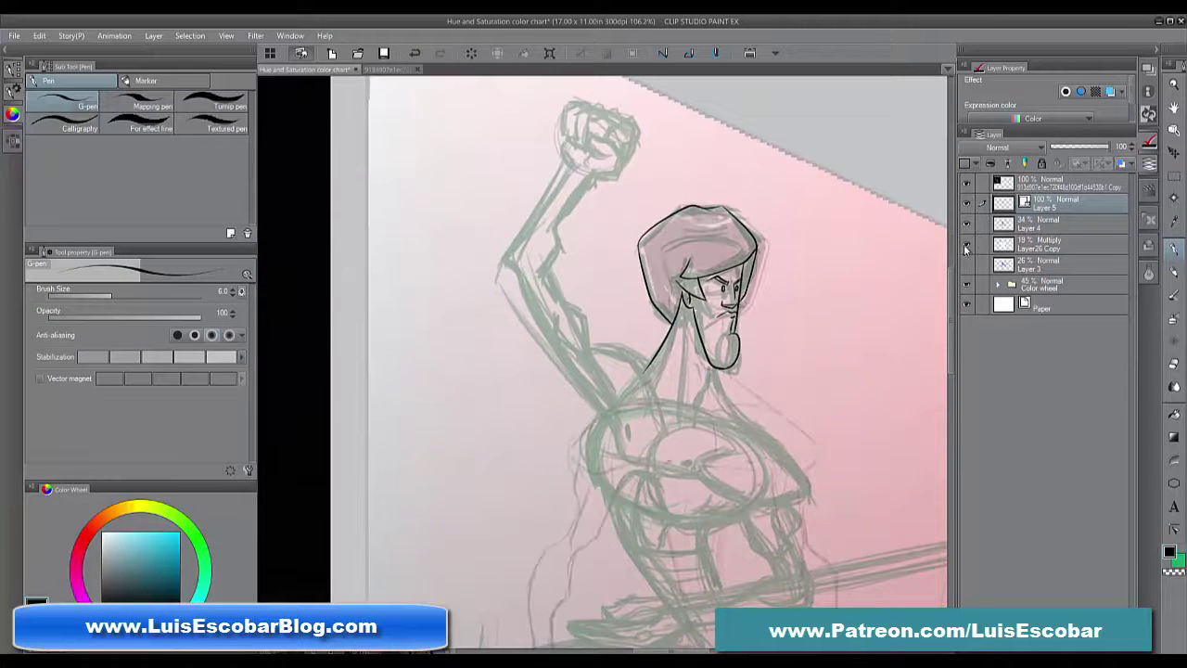
Nudge the inked Layer 5 line art down with the Move layer tool so the head sits lower on the sketch
click(1175, 153)
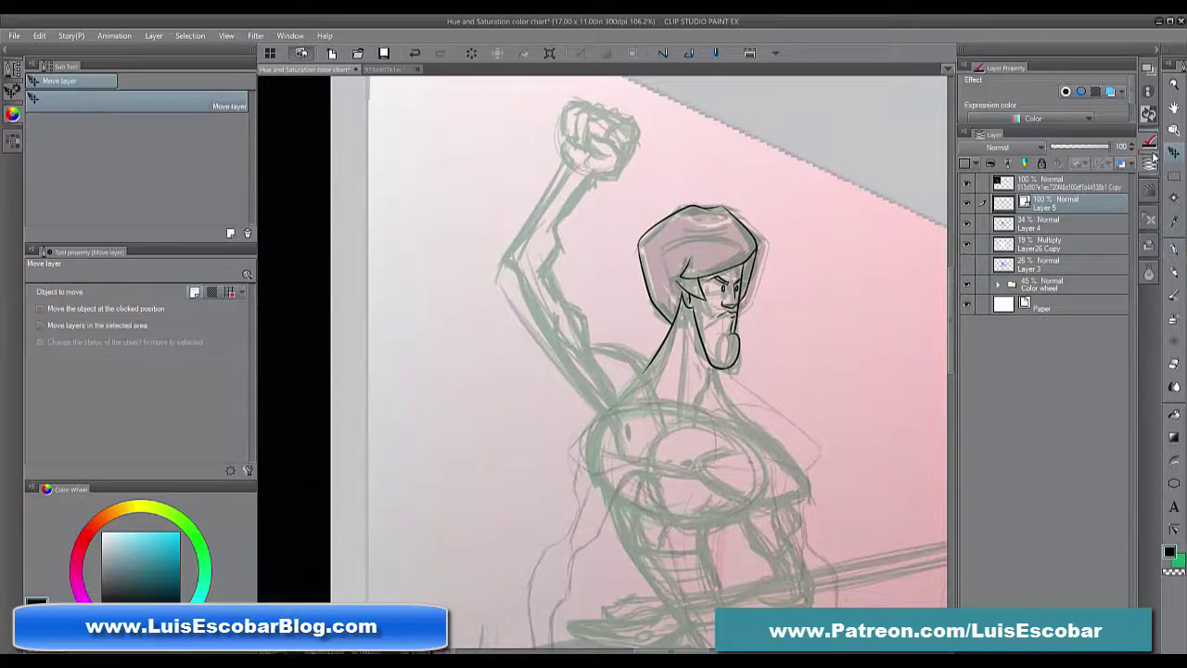
key(Down)
key(Down)
key(Down)
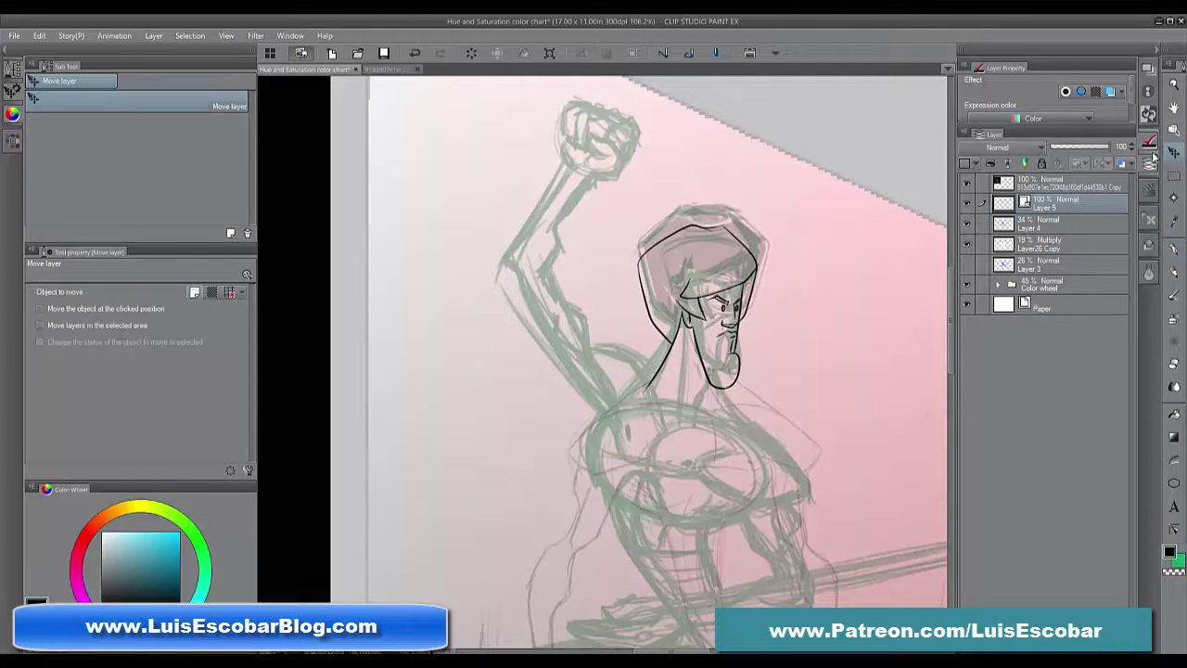
Ink the inner neck lines and the sword-side shoulder slope with the G-pen, redrawing the first neck stroke
click(1173, 250)
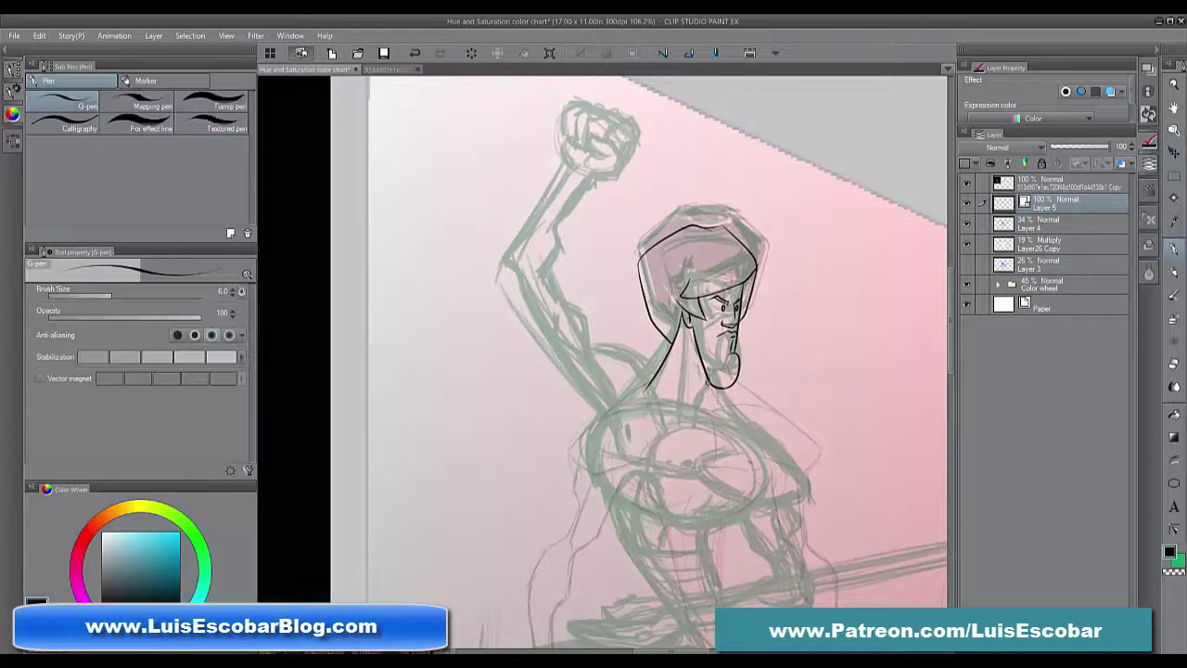
drag(688, 336, 672, 413)
key(ctrl+z)
drag(688, 336, 676, 406)
click(1156, 50)
drag(809, 387, 898, 497)
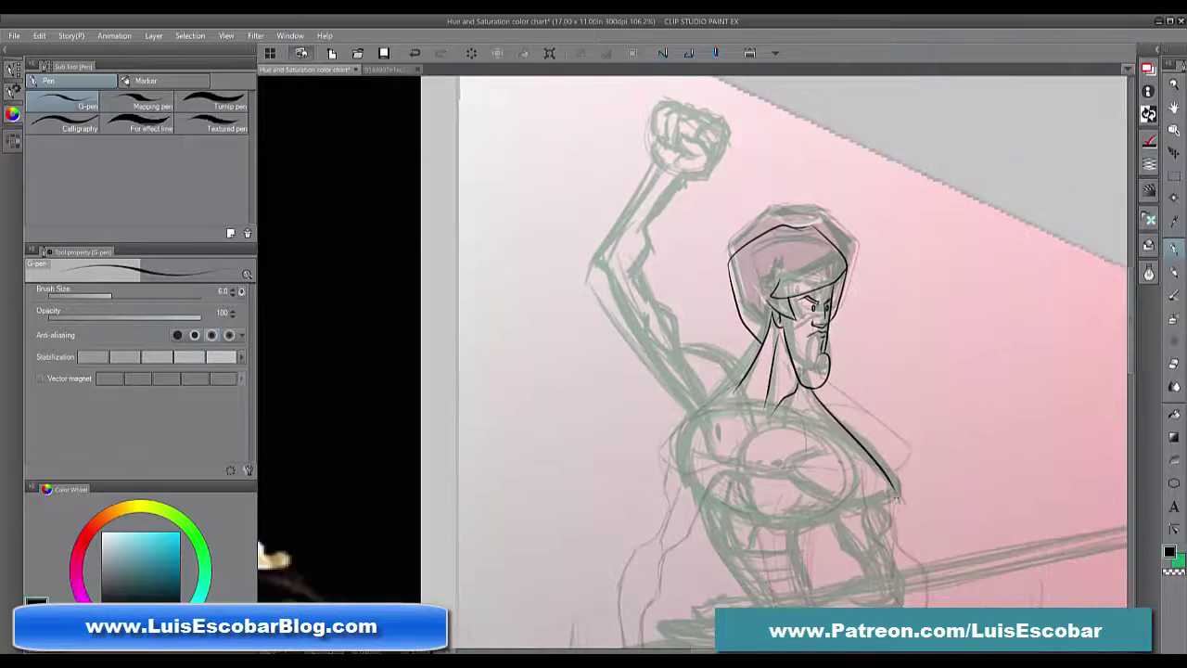
Enlarge the Hard eraser to brush size 10 with the vector eraser option on
key(e)
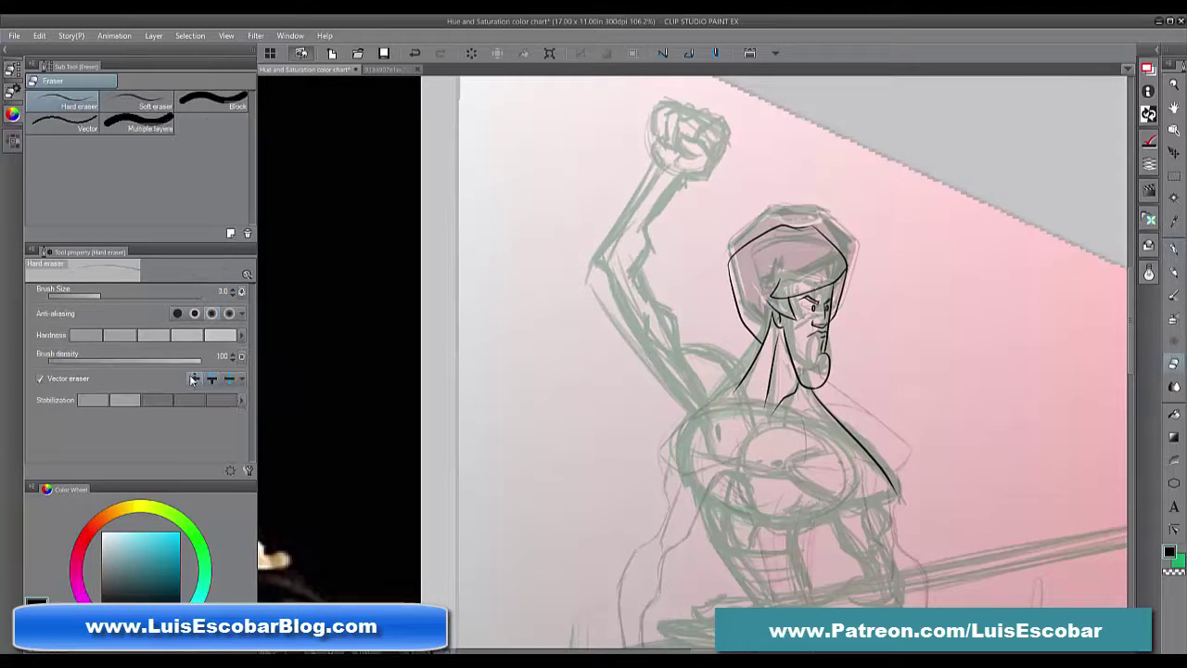
key(])
key(])
key(])
key(])
key(])
key(])
Scale the reference photo layer down to 55 and place it beside the green sketch
scroll(807, 519, down, 5)
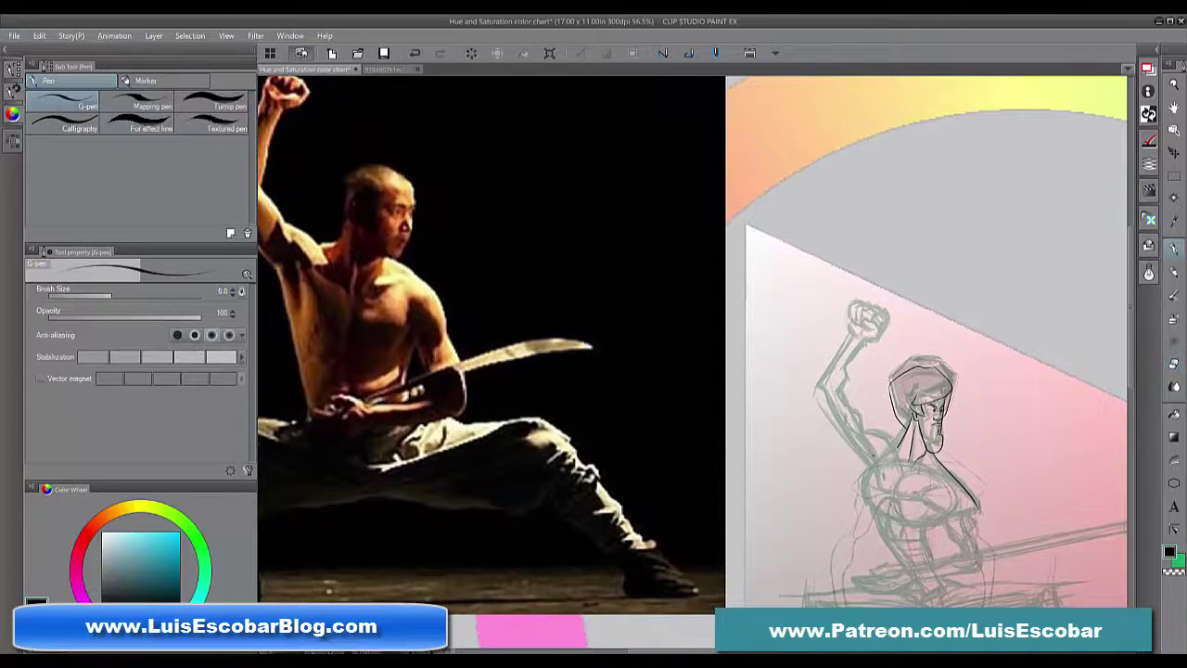
key(ctrl+t)
key(Escape)
click(1157, 50)
click(1066, 183)
click(551, 54)
drag(635, 297, 363, 298)
drag(320, 385, 639, 509)
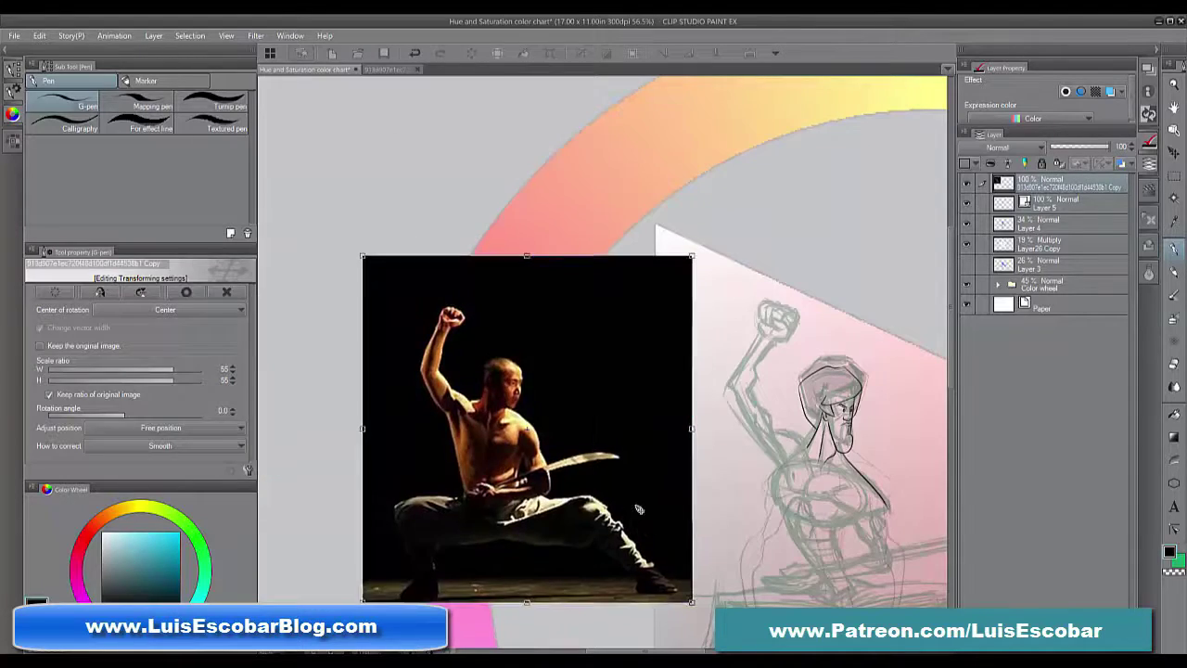
key(Return)
Make Layer 5 the active layer and collapse the side palettes to enlarge the canvas area
scroll(855, 494, up, 5)
mouse_move(776, 493)
mouse_down()
mouse_move(850, 487)
mouse_move(777, 485)
mouse_up()
drag(848, 355, 781, 352)
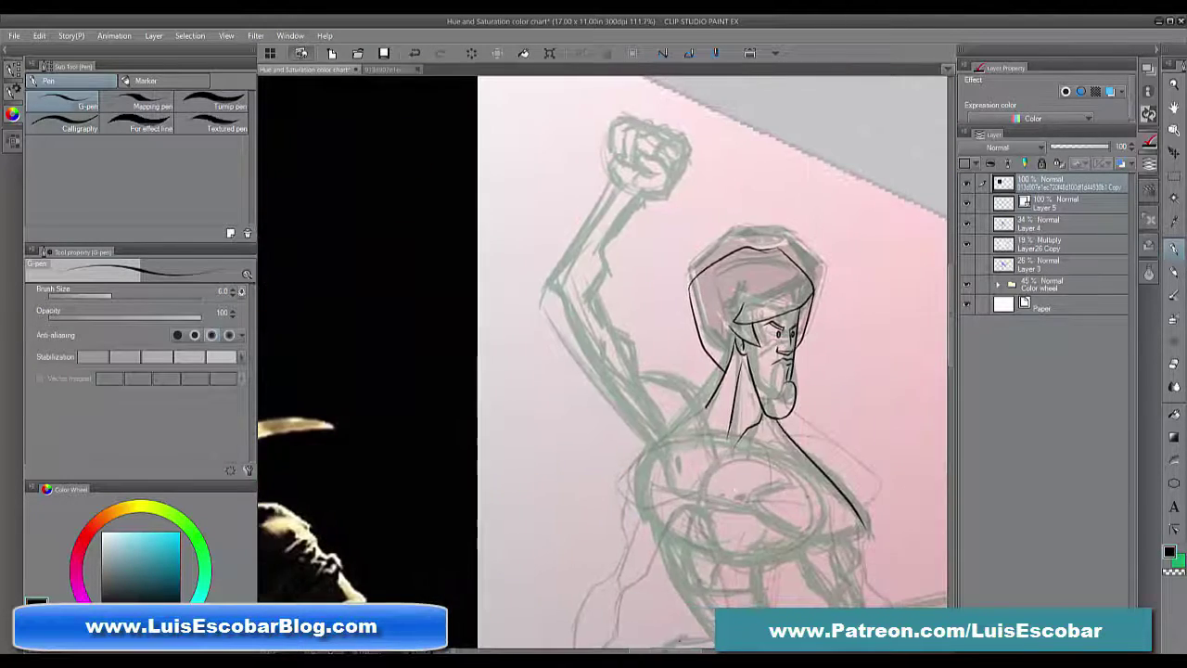
click(1067, 204)
click(1157, 50)
drag(886, 464, 1023, 446)
drag(875, 486, 777, 489)
click(6, 50)
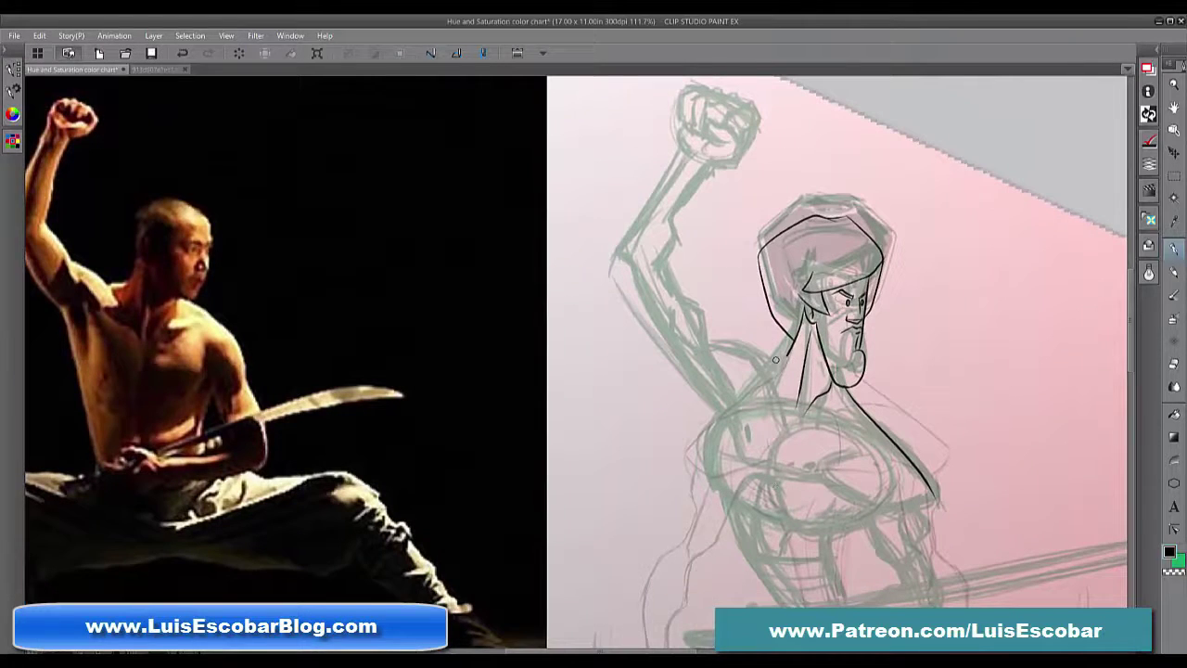
Ink the raised arm's shoulder and armpit lines and the pectoral outlines across the chest
drag(790, 346, 766, 371)
key(ctrl+z)
mouse_move(735, 341)
mouse_down()
mouse_move(778, 415)
mouse_move(727, 389)
mouse_move(765, 461)
mouse_up()
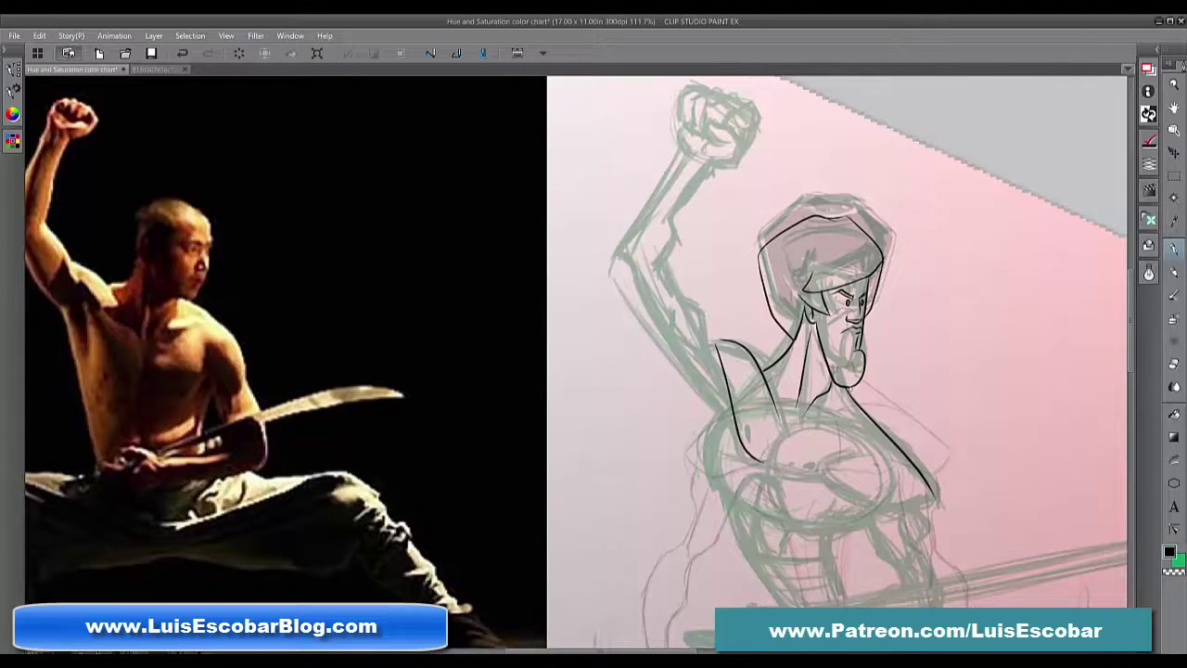
drag(947, 501, 933, 447)
drag(776, 372, 760, 422)
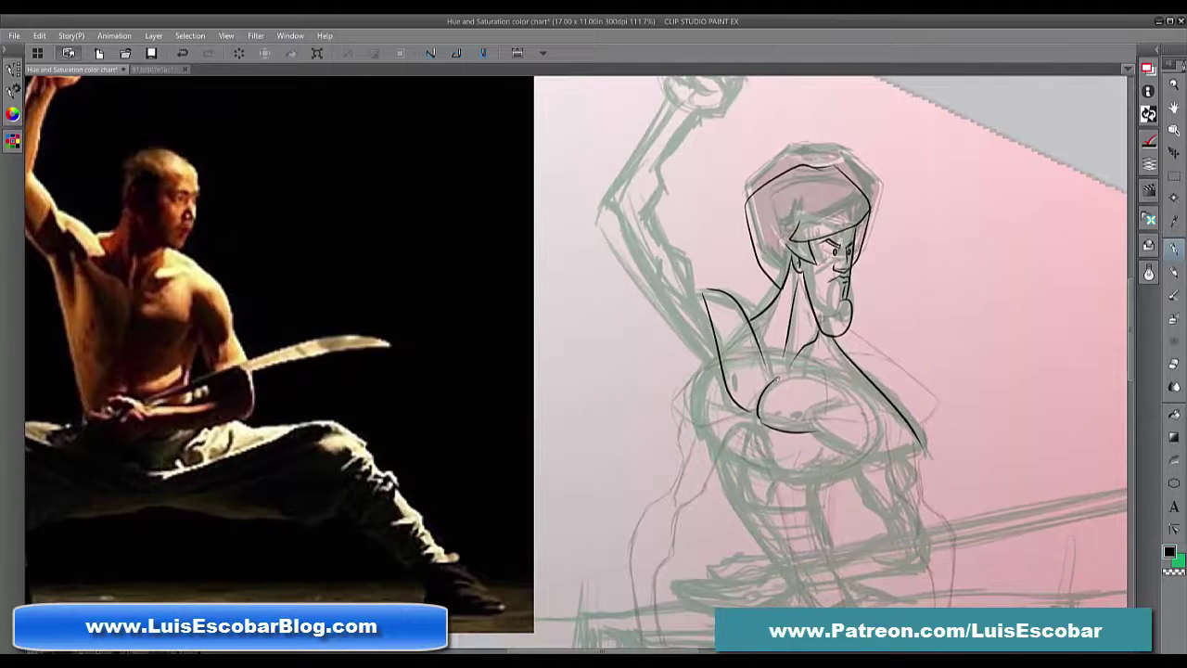
mouse_move(777, 378)
mouse_down()
mouse_move(898, 402)
mouse_move(820, 429)
mouse_move(868, 454)
mouse_up()
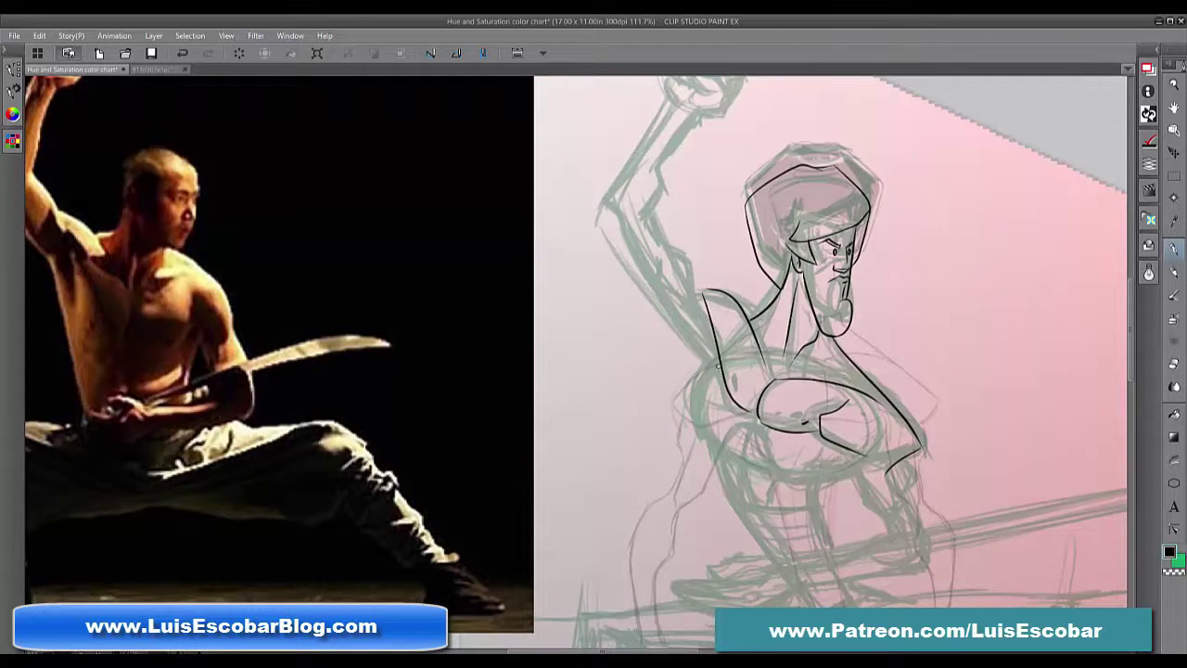
Ink the raised arm's upper arm, elbow and forearm contours up to the wrist
drag(651, 217, 705, 299)
drag(650, 245, 693, 308)
mouse_move(879, 385)
mouse_down()
mouse_move(946, 397)
mouse_move(941, 388)
mouse_up()
drag(680, 211, 771, 355)
drag(766, 292, 771, 390)
mouse_move(760, 217)
mouse_down()
mouse_move(725, 268)
mouse_move(715, 317)
mouse_move(677, 302)
mouse_up()
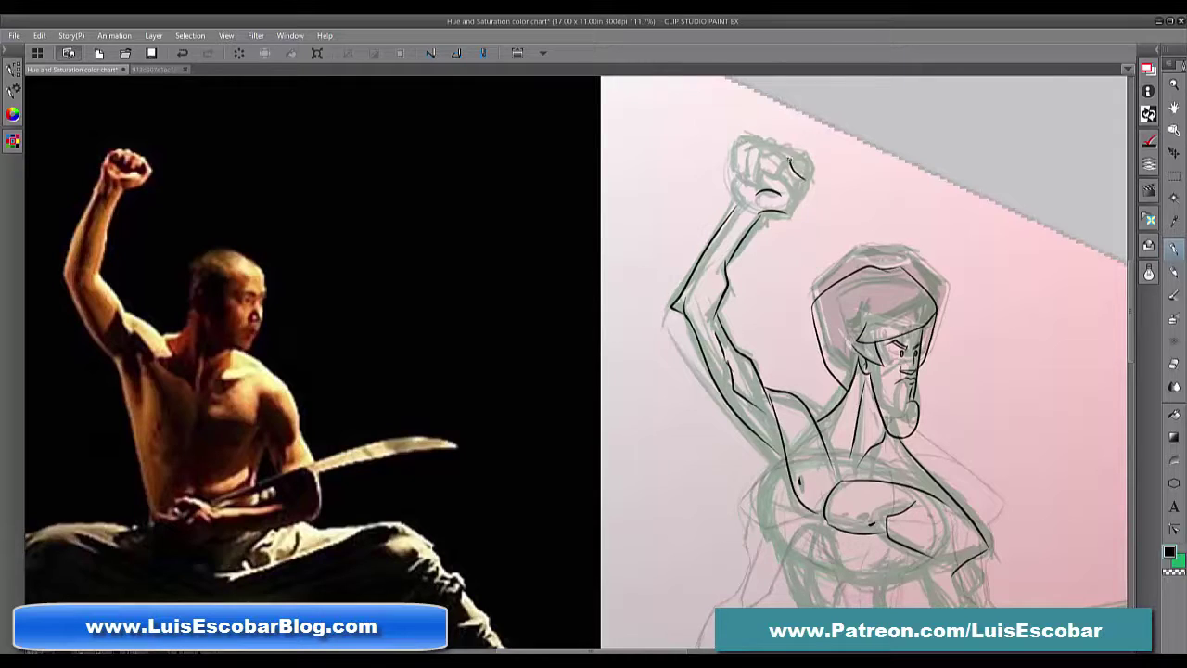
Ink the thumb of the raised fist and undo the last change to it
drag(789, 161, 781, 192)
key(Tab)
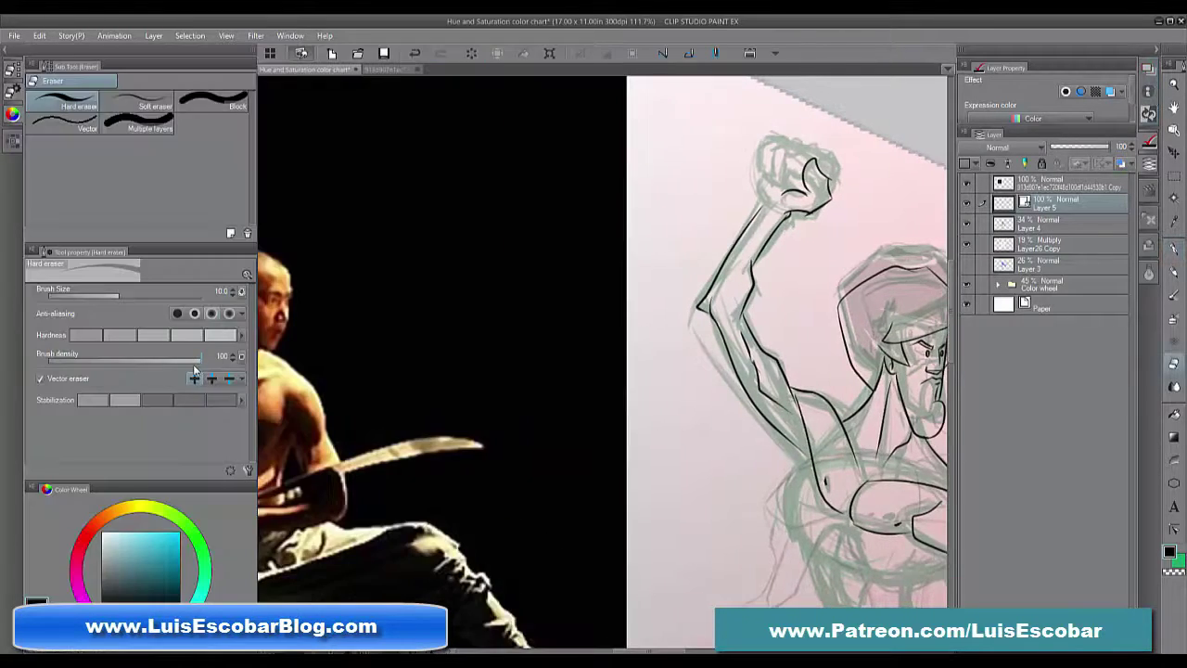
click(10, 51)
key(p)
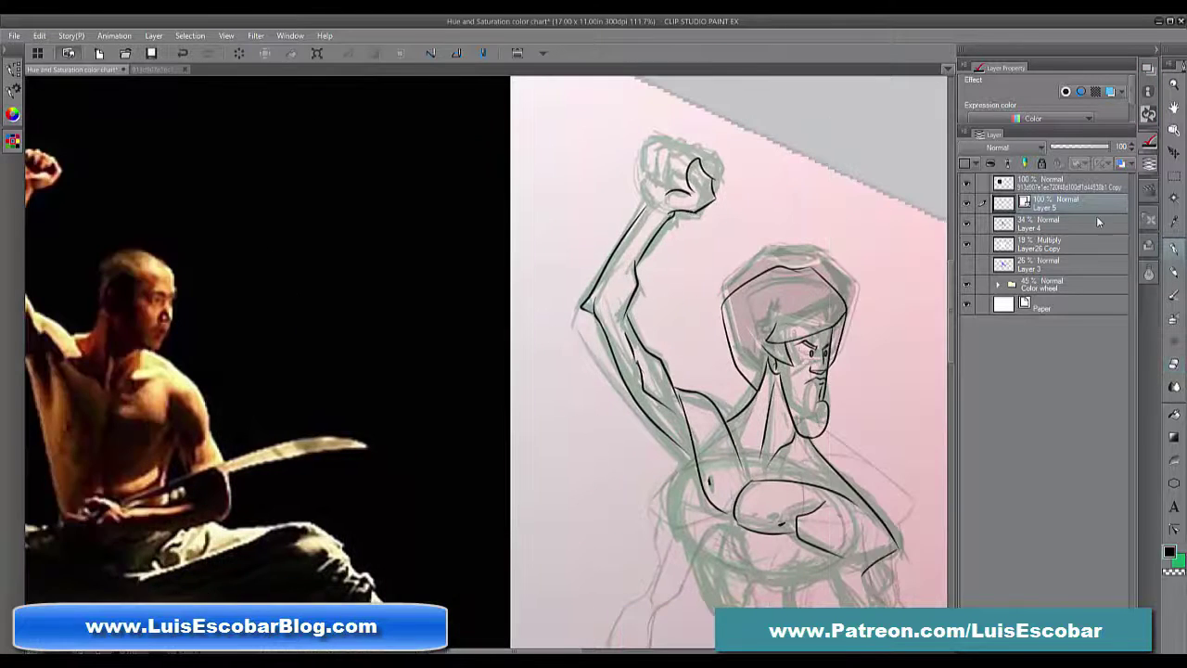
key(ctrl+z)
click(1151, 53)
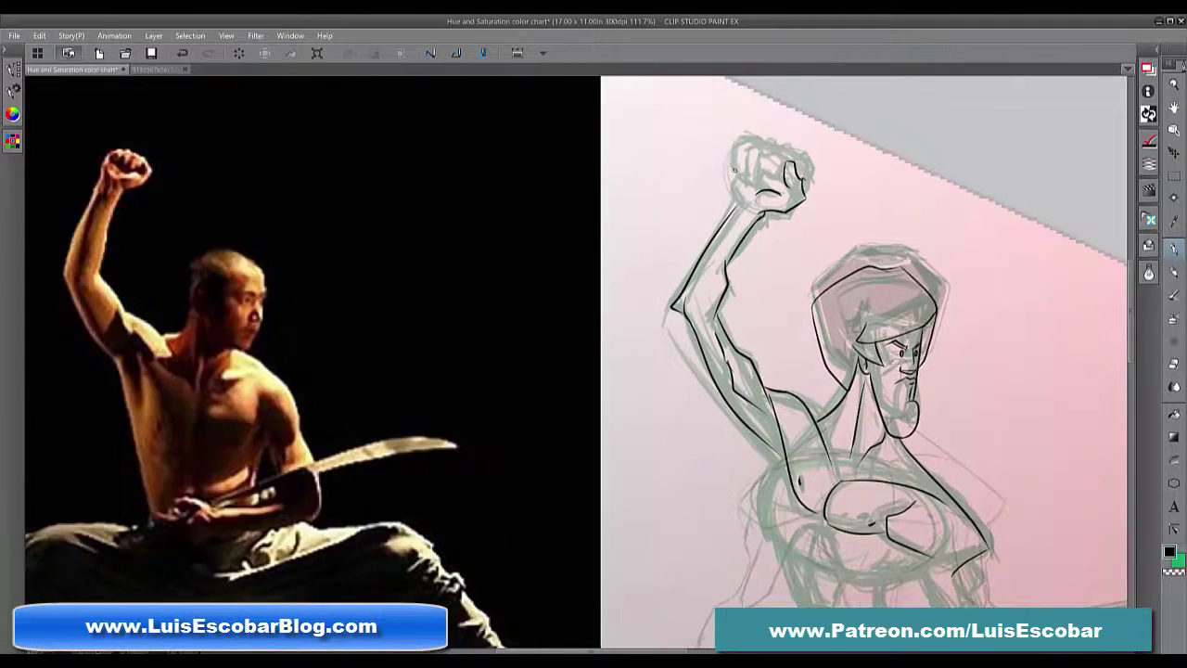
Ink the palm edge, knuckles and curled fingers of the raised fist
drag(734, 169, 733, 206)
mouse_move(794, 155)
mouse_down()
mouse_move(770, 180)
mouse_move(808, 189)
mouse_up()
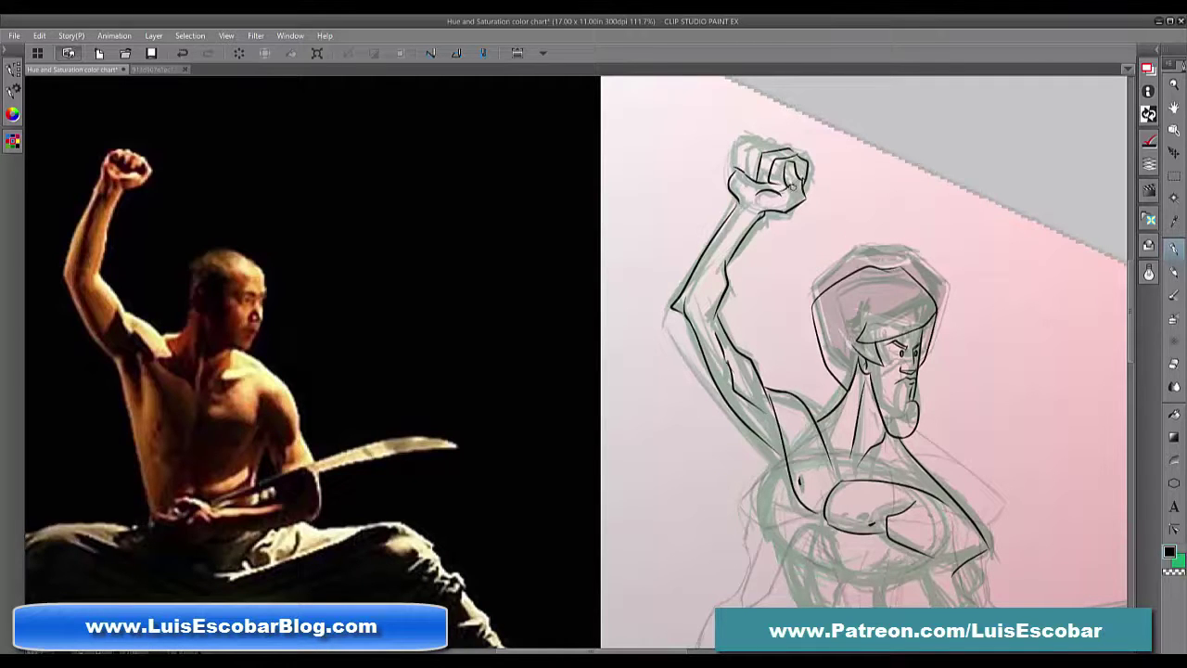
drag(766, 142, 744, 175)
mouse_move(758, 135)
mouse_down()
mouse_move(769, 145)
mouse_move(766, 136)
mouse_up()
drag(735, 140, 742, 171)
Ink the torso's outer side down to the waist and the bent arm around the elbow
scroll(1113, 352, down, 3)
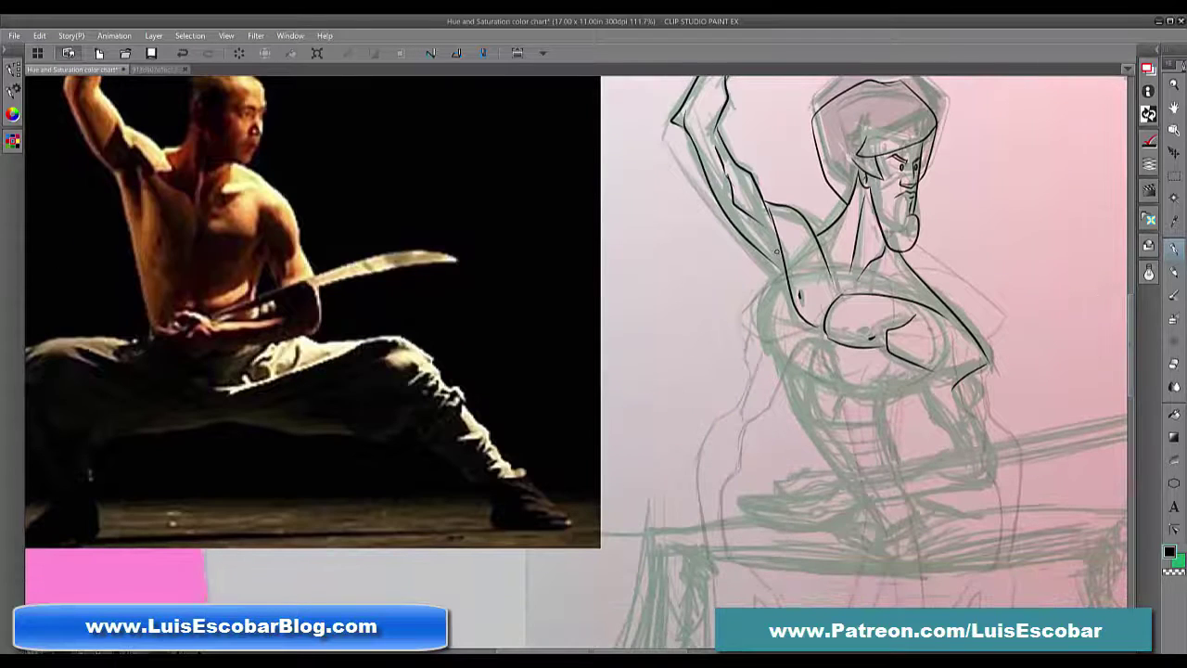
mouse_move(769, 263)
mouse_down()
mouse_move(767, 352)
mouse_move(839, 460)
mouse_up()
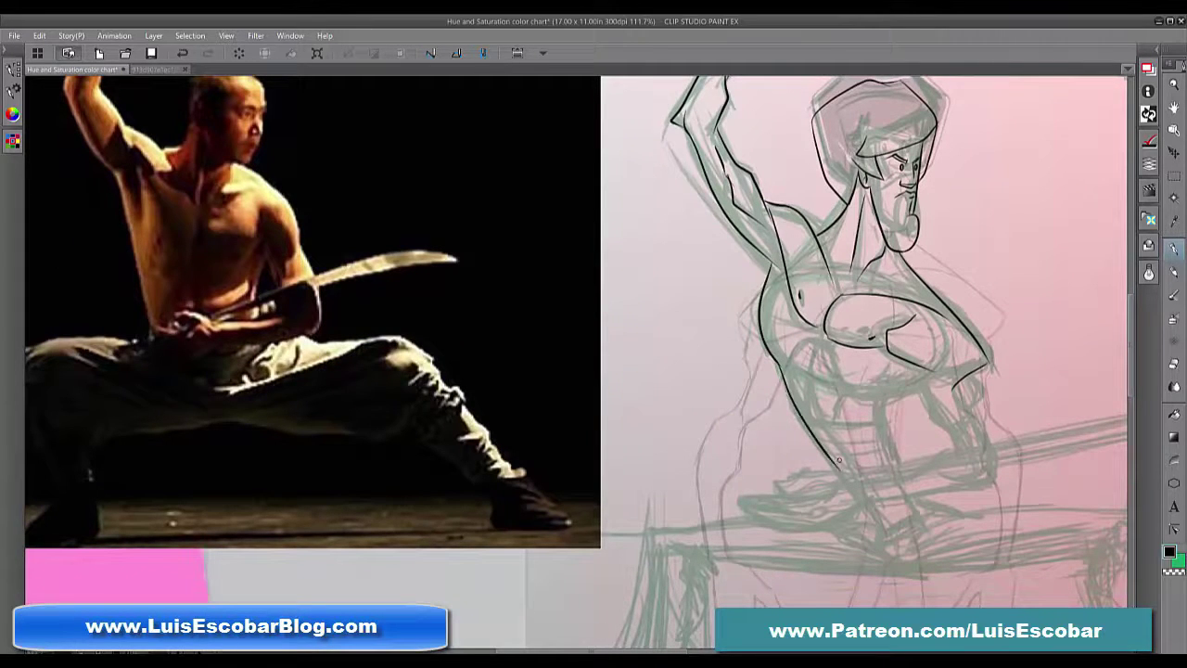
scroll(838, 460, right, 1)
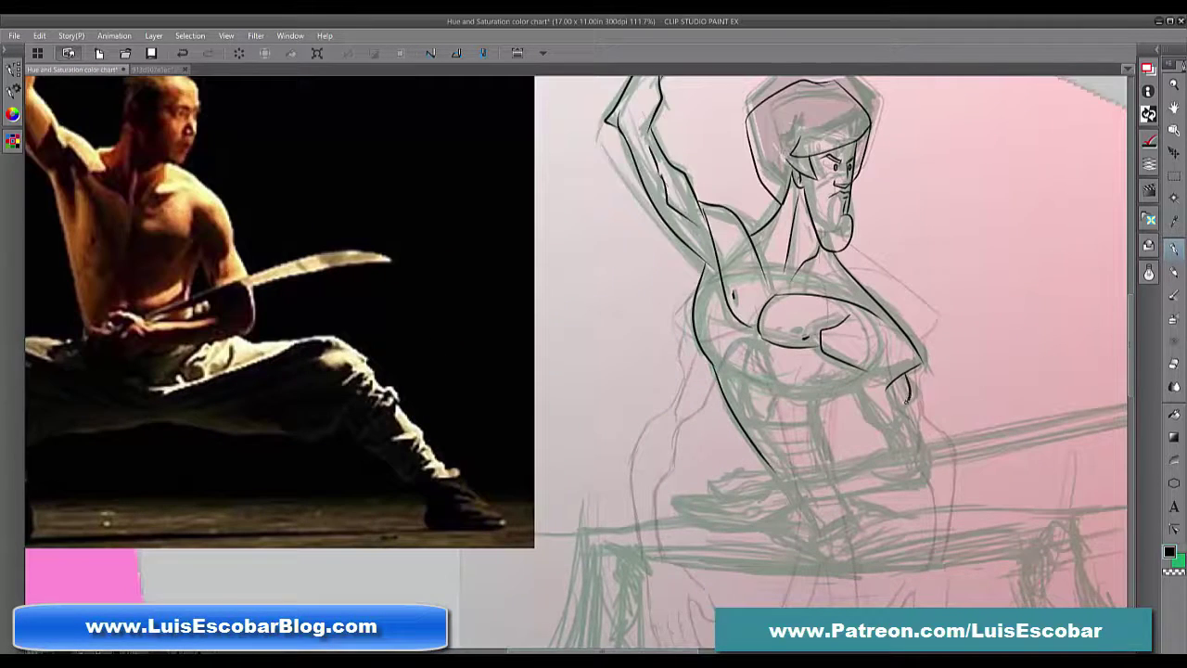
drag(898, 393, 928, 484)
mouse_move(852, 367)
mouse_down()
mouse_move(885, 430)
mouse_move(896, 428)
mouse_move(862, 481)
mouse_move(834, 492)
mouse_up()
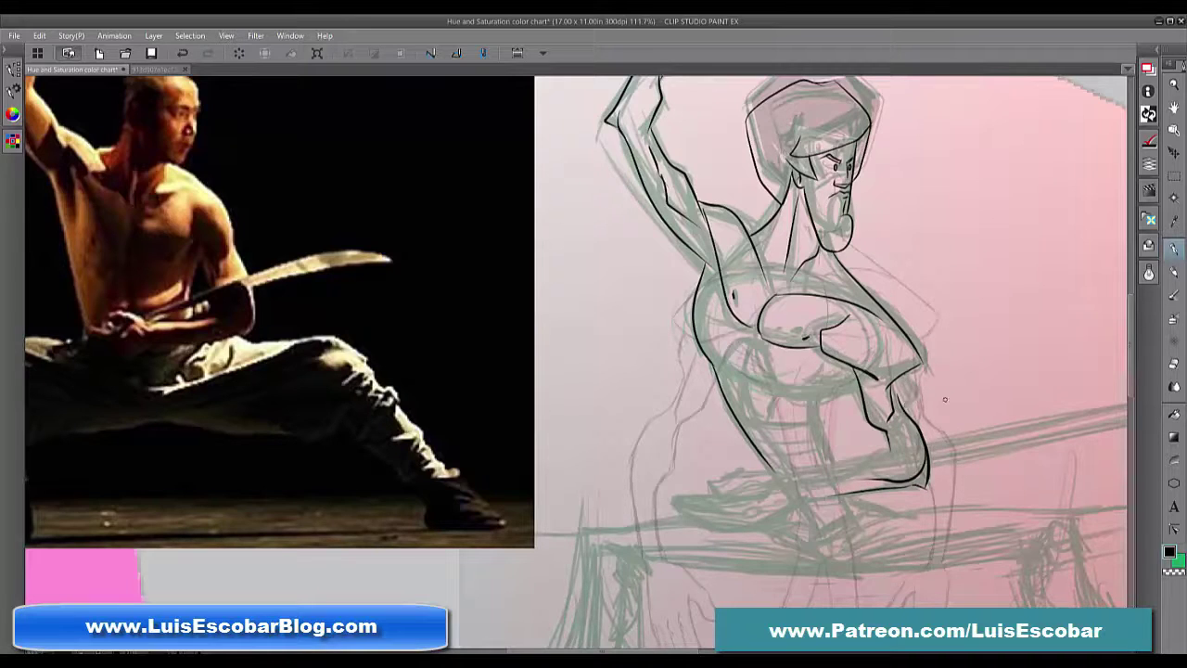
Ink the front waist line, the underside of the chest, the ribs and the curved abdominal lines
mouse_move(904, 373)
mouse_down()
mouse_move(910, 395)
mouse_move(810, 408)
mouse_move(831, 465)
mouse_up()
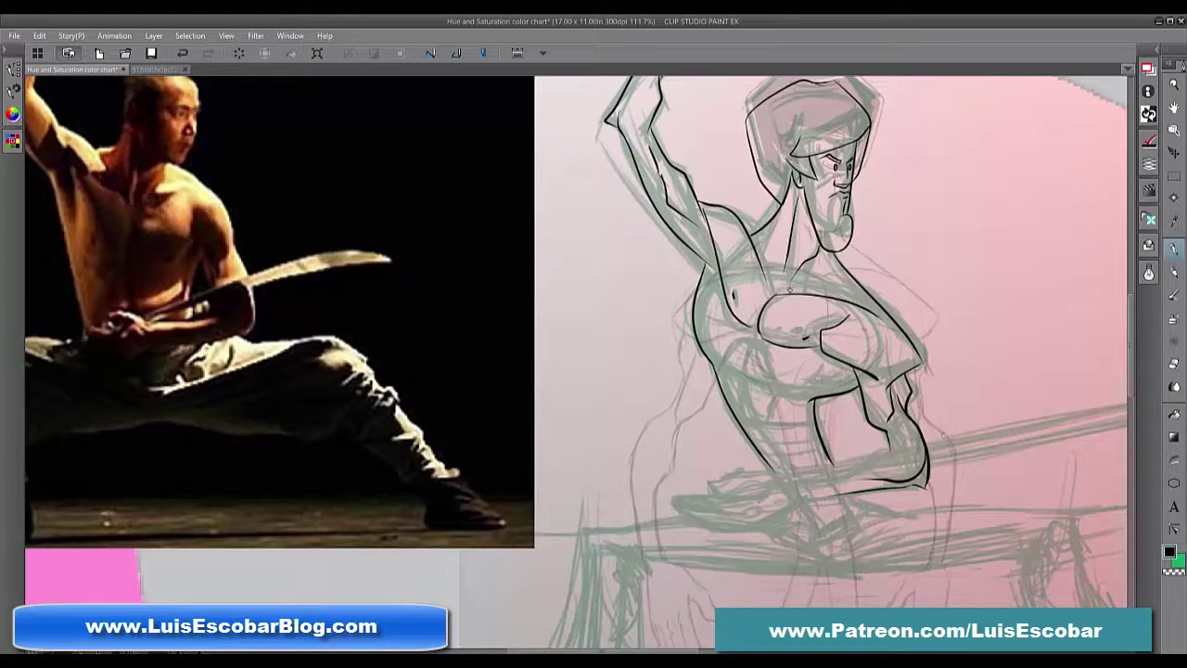
mouse_move(766, 358)
mouse_down()
mouse_move(820, 384)
mouse_move(853, 376)
mouse_move(752, 404)
mouse_move(754, 414)
mouse_up()
drag(740, 342, 722, 374)
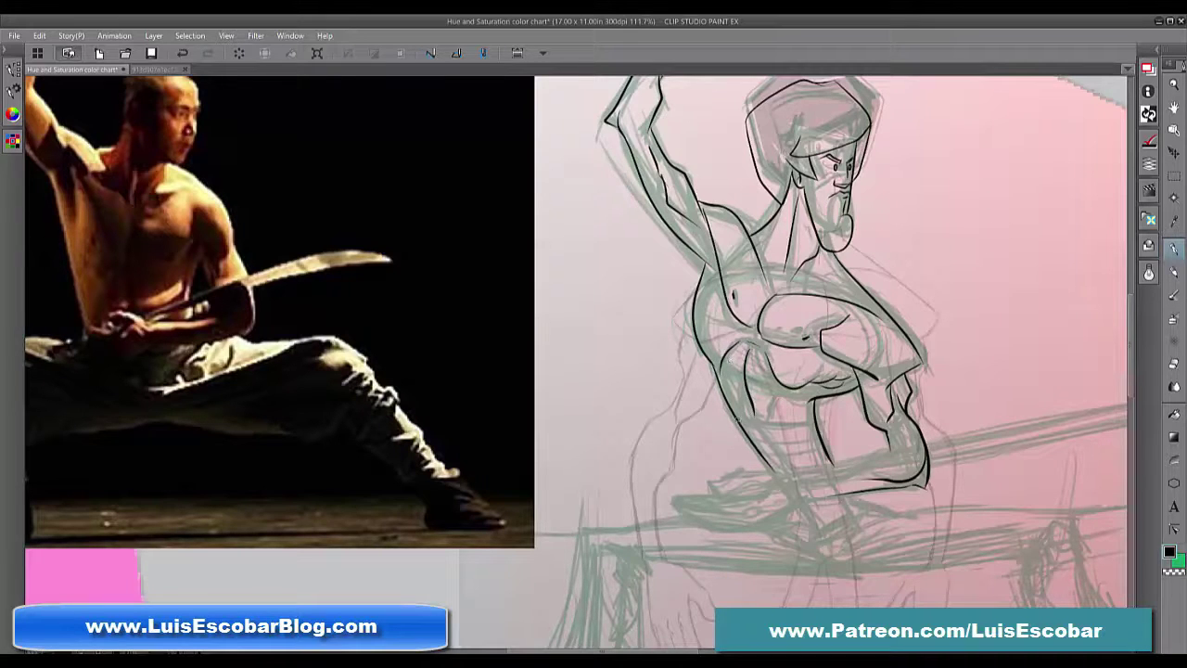
mouse_move(736, 419)
mouse_down()
mouse_move(813, 424)
mouse_move(821, 460)
mouse_up()
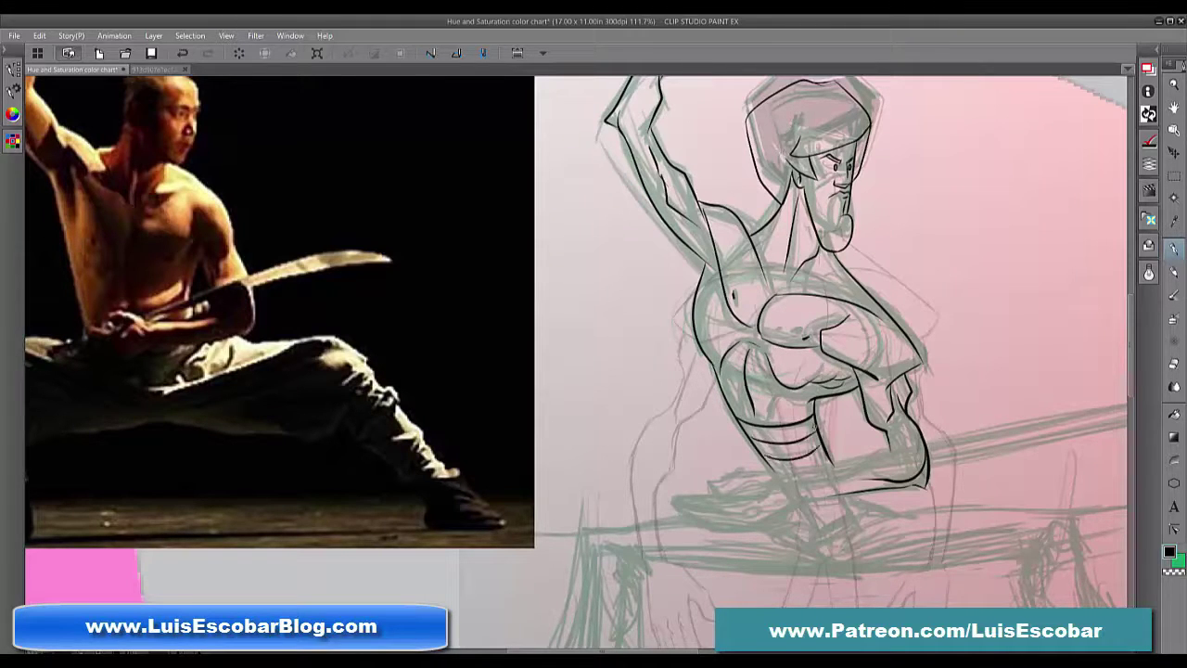
Ink the bent arm's forearm and open hand with its fingers and thumb, undoing and redrawing the faulty strokes
drag(880, 537, 784, 489)
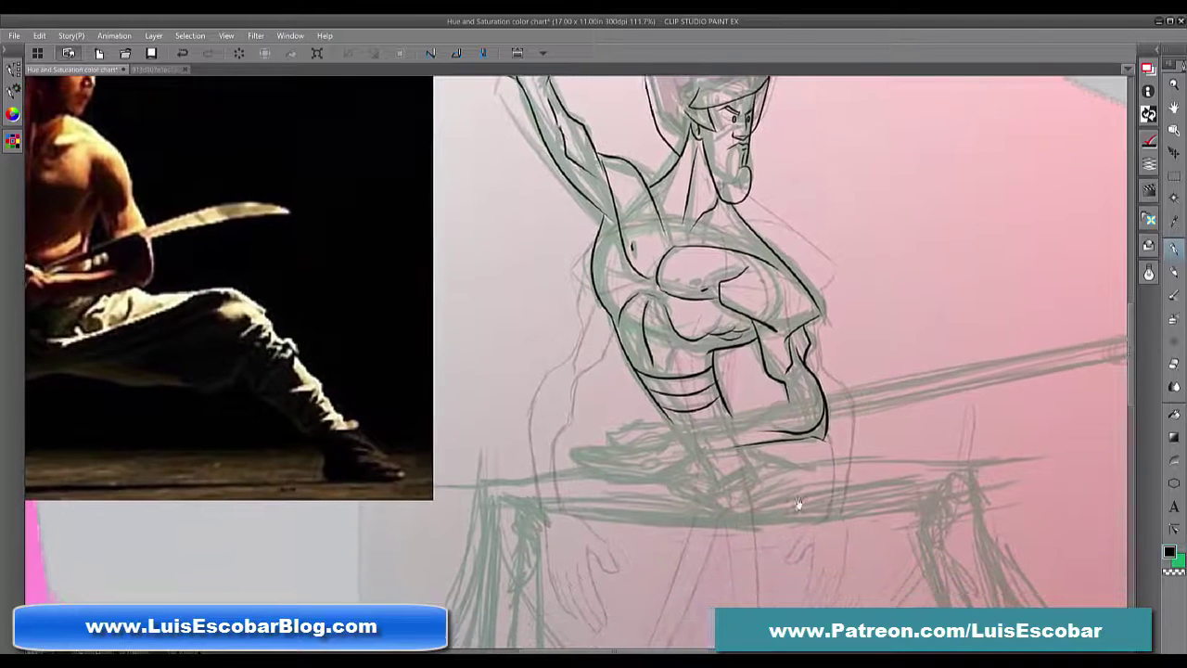
drag(757, 446, 702, 453)
drag(701, 372, 844, 371)
mouse_move(794, 447)
mouse_down()
mouse_move(829, 428)
mouse_move(766, 428)
mouse_up()
mouse_move(768, 432)
mouse_down()
mouse_move(871, 440)
mouse_move(822, 443)
mouse_move(795, 465)
mouse_move(722, 459)
mouse_move(769, 464)
mouse_move(728, 457)
mouse_move(787, 476)
mouse_move(730, 456)
mouse_move(777, 483)
mouse_move(839, 438)
mouse_move(809, 478)
mouse_move(834, 456)
mouse_up()
key(ctrl+z)
key(ctrl+z)
mouse_move(801, 482)
mouse_down()
mouse_move(840, 427)
mouse_move(907, 423)
mouse_move(920, 405)
mouse_up()
drag(926, 402, 892, 430)
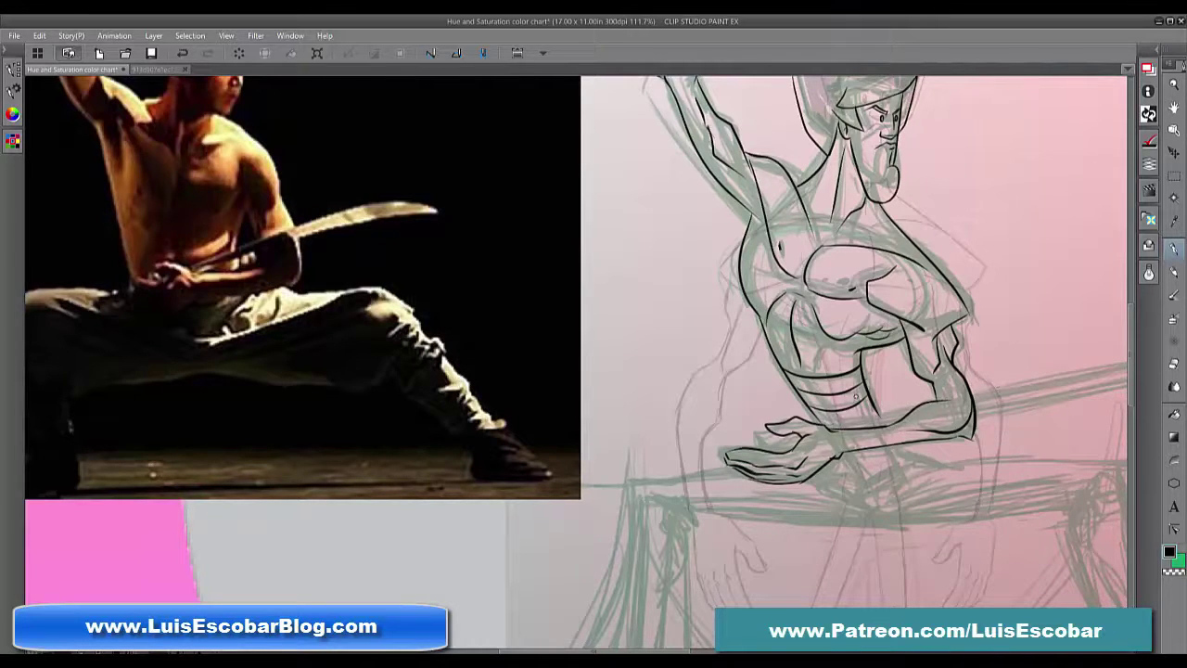
Ink the waist and crotch folds below the forearm and begin the thigh contours
key(ctrl+z)
mouse_move(832, 434)
mouse_down()
mouse_move(902, 421)
mouse_move(851, 435)
mouse_up()
mouse_move(872, 413)
mouse_down()
mouse_move(761, 375)
mouse_move(898, 402)
mouse_move(936, 440)
mouse_move(848, 464)
mouse_move(891, 495)
mouse_move(957, 460)
mouse_up()
drag(945, 445, 1007, 450)
mouse_move(906, 504)
mouse_down()
mouse_move(790, 456)
mouse_move(983, 417)
mouse_up()
mouse_move(798, 453)
mouse_down()
mouse_move(956, 472)
mouse_move(761, 442)
mouse_up()
drag(1079, 400, 815, 403)
drag(749, 427, 924, 429)
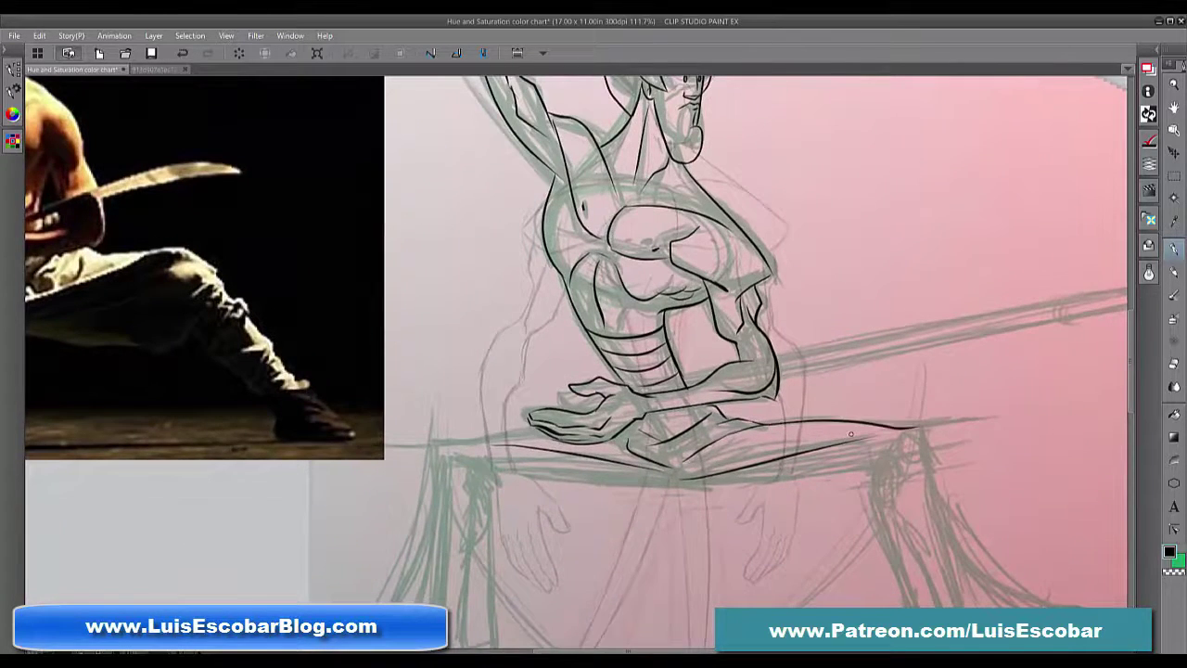
Complete the contours of both thighs and ink the bent knees
drag(714, 482, 948, 448)
mouse_move(710, 417)
mouse_down()
mouse_move(717, 446)
mouse_move(863, 468)
mouse_move(1035, 448)
mouse_up()
mouse_move(706, 409)
mouse_down()
mouse_move(609, 424)
mouse_move(602, 445)
mouse_up()
drag(860, 531, 564, 509)
drag(790, 383, 801, 412)
drag(649, 516, 796, 502)
mouse_move(913, 384)
mouse_down()
mouse_move(880, 429)
mouse_move(894, 453)
mouse_up()
drag(501, 414, 508, 492)
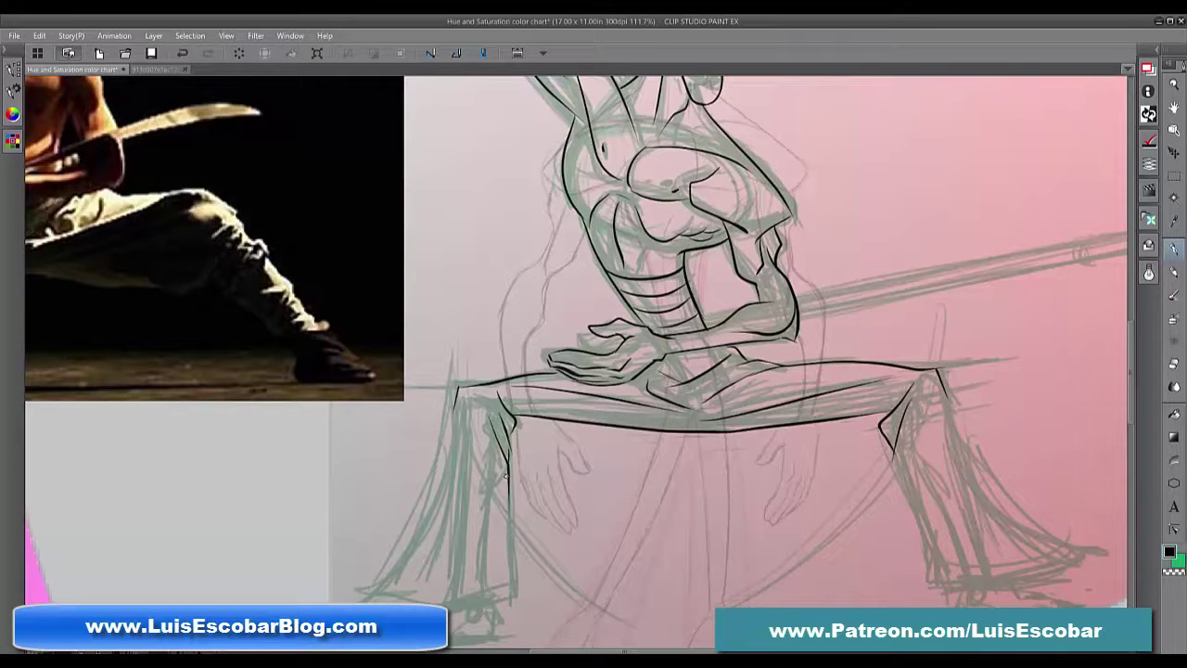
Ink the inner pant line below the knee on the raised-arm side, undoing and redrawing its strokes
drag(510, 440, 506, 460)
key(ctrl+z)
key(ctrl+z)
mouse_move(487, 415)
mouse_down()
mouse_move(508, 468)
mouse_move(510, 596)
mouse_up()
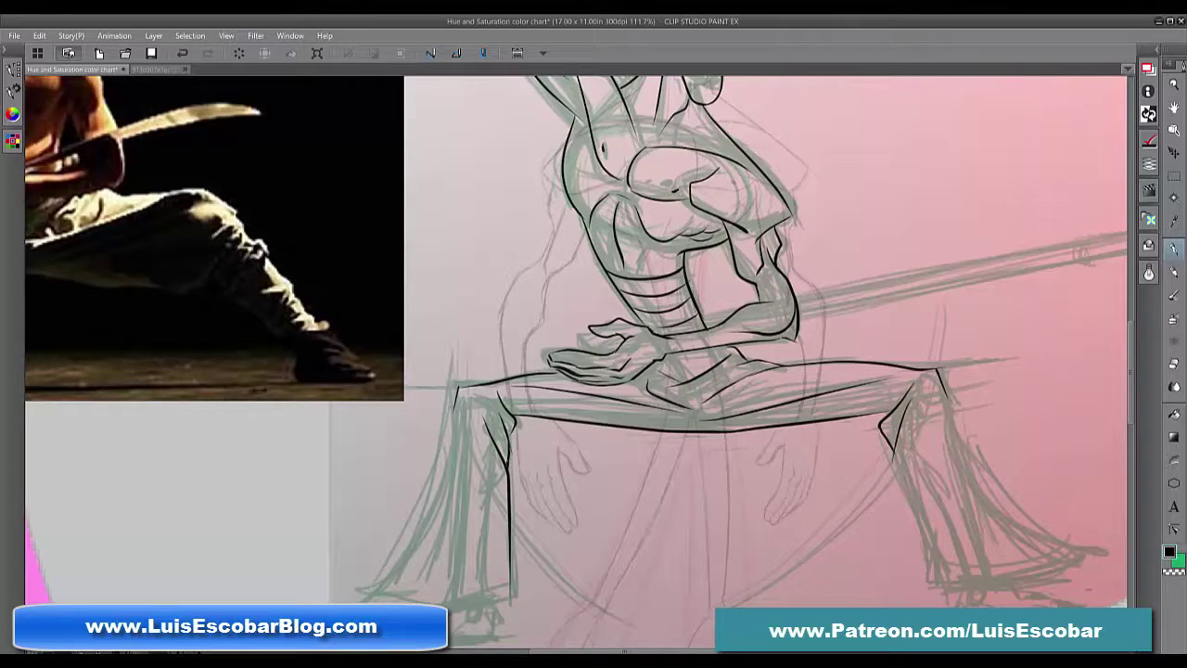
key(ctrl+z)
key(ctrl+z)
drag(517, 417, 506, 464)
Ink the flared pant leg on the sword side, with its inner and outer edges and the start of the hem
drag(811, 543, 675, 412)
drag(756, 327, 788, 451)
mouse_move(806, 263)
mouse_down()
mouse_move(819, 303)
mouse_move(925, 426)
mouse_up()
drag(787, 452, 848, 455)
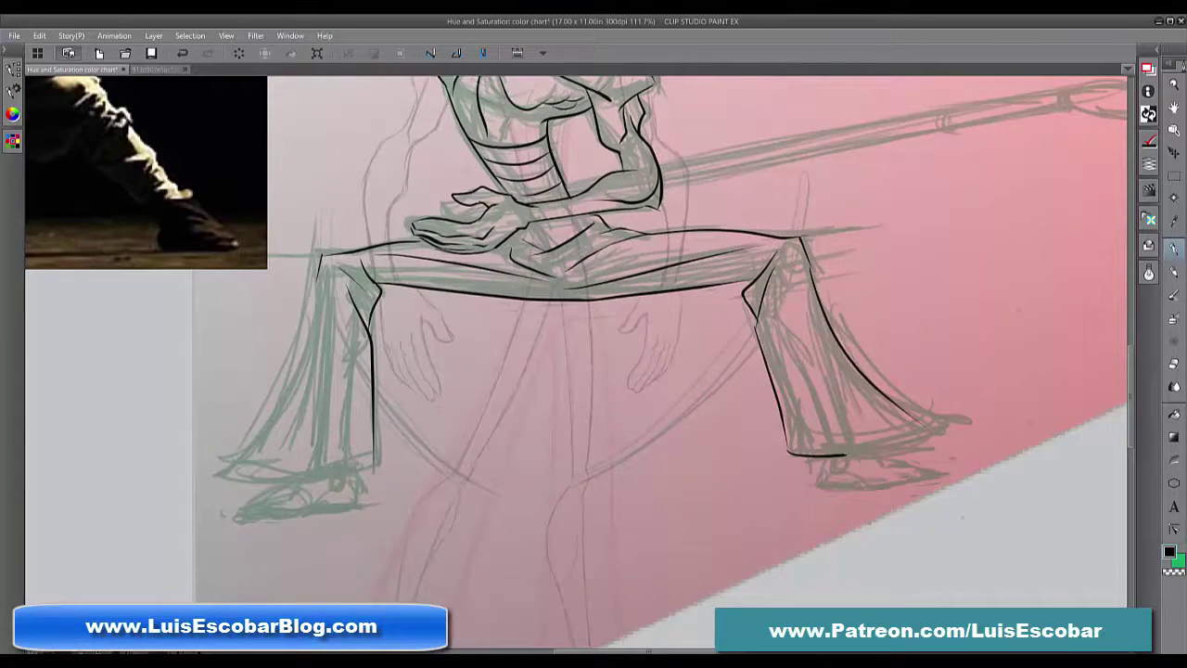
Ink the outer edge and hem of the raised-arm-side pant leg and finish the opposite hem
drag(371, 398, 761, 375)
drag(769, 436, 605, 452)
mouse_move(717, 267)
mouse_down()
mouse_move(669, 371)
mouse_move(604, 449)
mouse_move(644, 460)
mouse_up()
drag(825, 463, 445, 492)
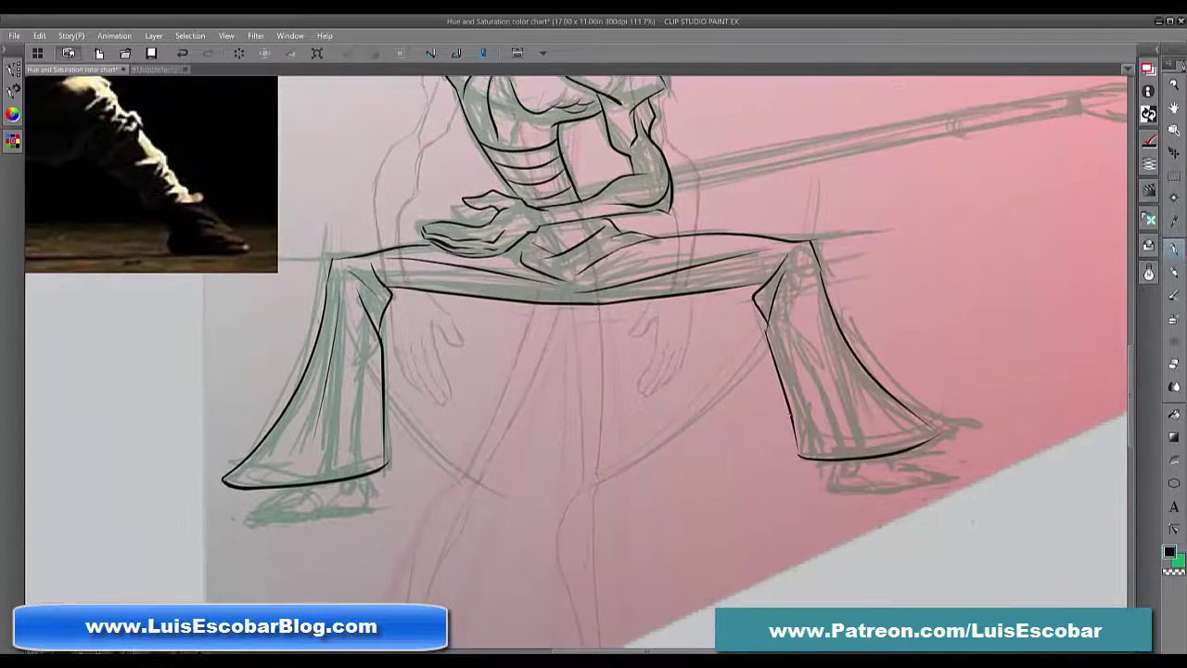
Ink fold lines down the pant legs and undo the extra stroke at the bent arm's shoulder
drag(793, 430, 800, 458)
mouse_move(909, 408)
mouse_down()
mouse_move(937, 434)
mouse_move(888, 455)
mouse_up()
drag(804, 269, 824, 373)
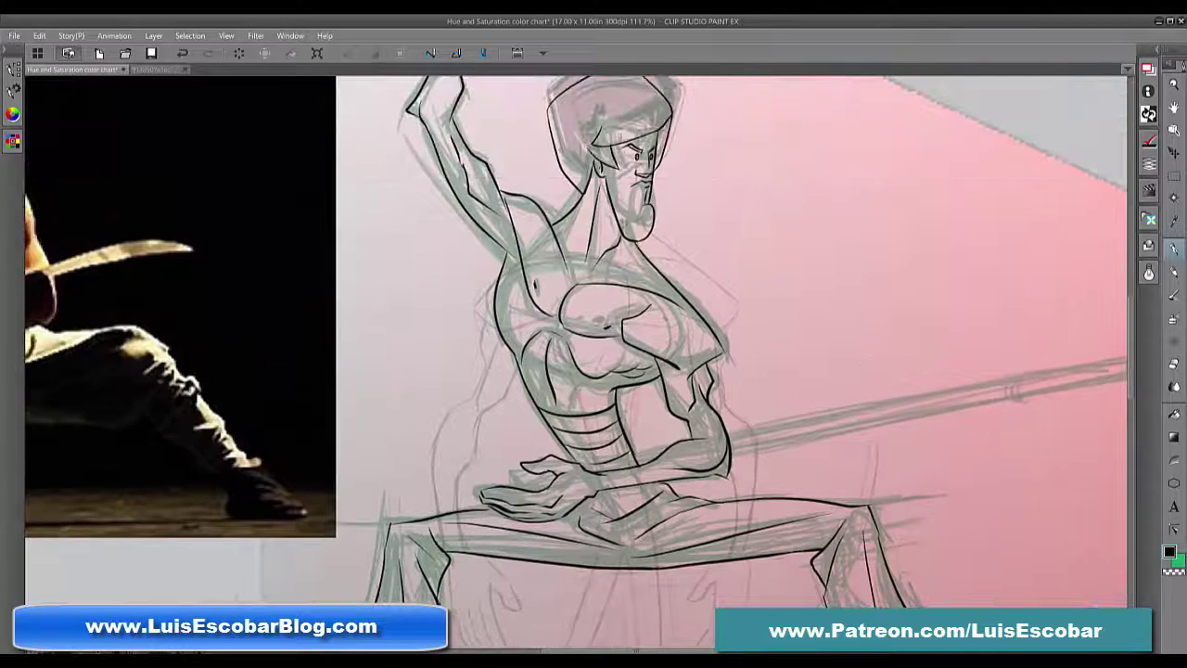
drag(723, 347, 703, 362)
key(ctrl+z)
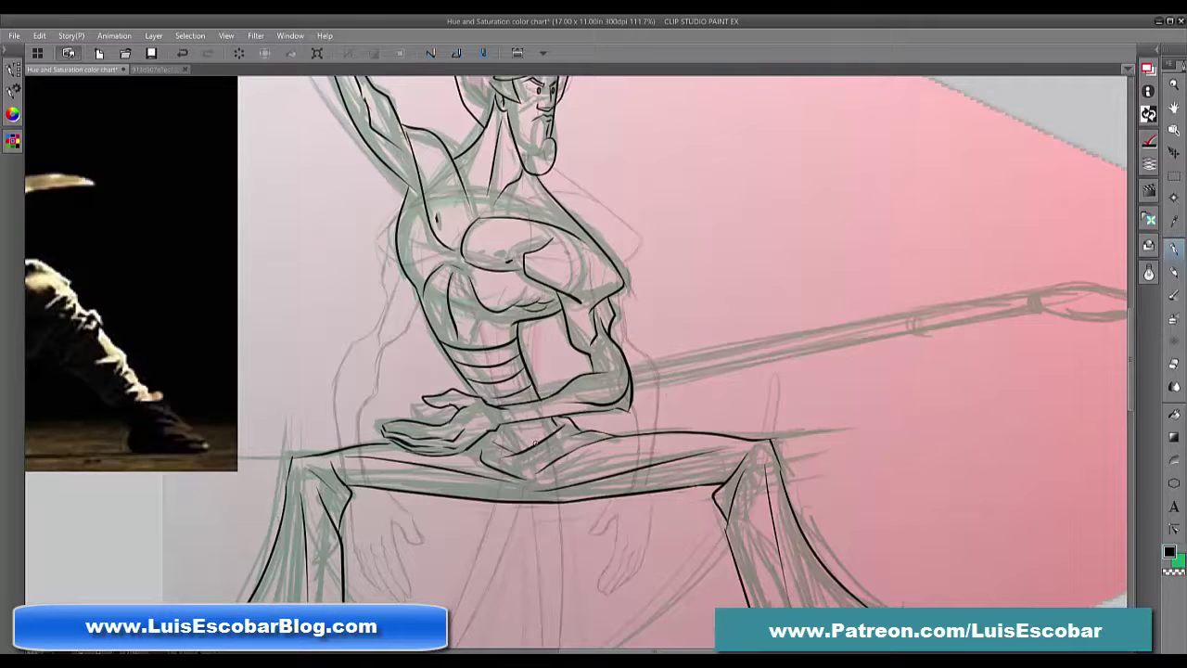
Ink the ankle, heel and sole of the foot beneath the raised-arm-side pant hem
drag(370, 645, 587, 417)
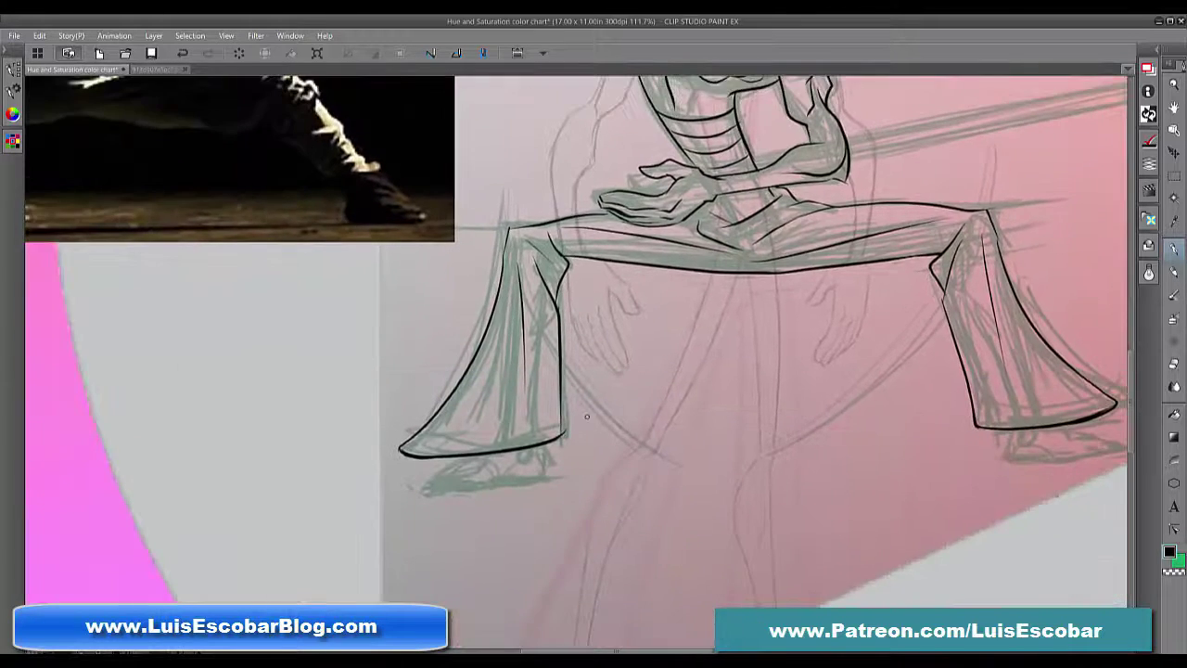
drag(444, 465, 575, 440)
drag(680, 419, 659, 458)
mouse_move(751, 270)
mouse_down()
mouse_move(733, 385)
mouse_move(783, 343)
mouse_up()
drag(704, 414, 708, 492)
drag(629, 467, 503, 529)
mouse_move(536, 479)
mouse_down()
mouse_move(483, 530)
mouse_move(707, 491)
mouse_up()
Ink the toes and the top edge of the same foot up to the hem
drag(502, 477, 443, 512)
mouse_move(473, 476)
mouse_down()
mouse_move(442, 527)
mouse_move(428, 512)
mouse_up()
mouse_move(456, 478)
mouse_down()
mouse_move(430, 485)
mouse_move(443, 525)
mouse_up()
mouse_move(446, 474)
mouse_down()
mouse_move(416, 486)
mouse_move(424, 516)
mouse_up()
drag(433, 480, 515, 440)
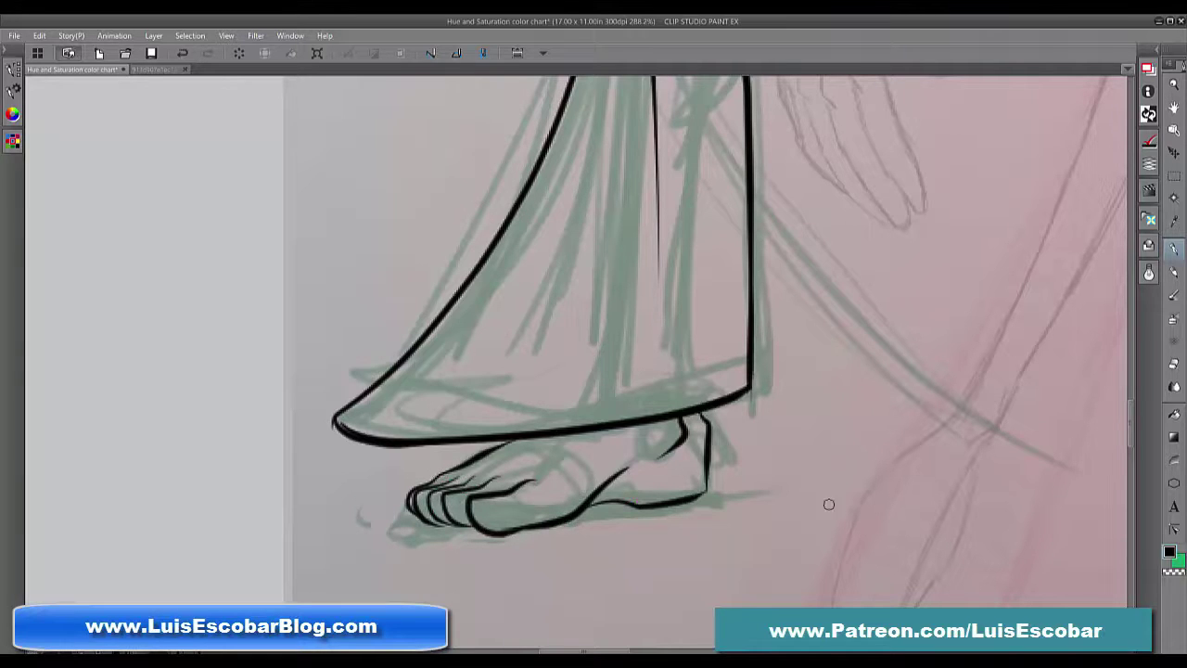
Ink the ankle, heel, sole and big toe of the foot beneath the bent-arm-side pant hem
drag(767, 498, 129, 482)
drag(983, 376, 455, 376)
drag(891, 374, 716, 374)
drag(627, 362, 640, 403)
mouse_move(601, 365)
mouse_down()
mouse_move(596, 443)
mouse_move(657, 443)
mouse_up()
drag(652, 420, 804, 453)
mouse_move(760, 404)
mouse_down()
mouse_move(831, 427)
mouse_move(776, 451)
mouse_up()
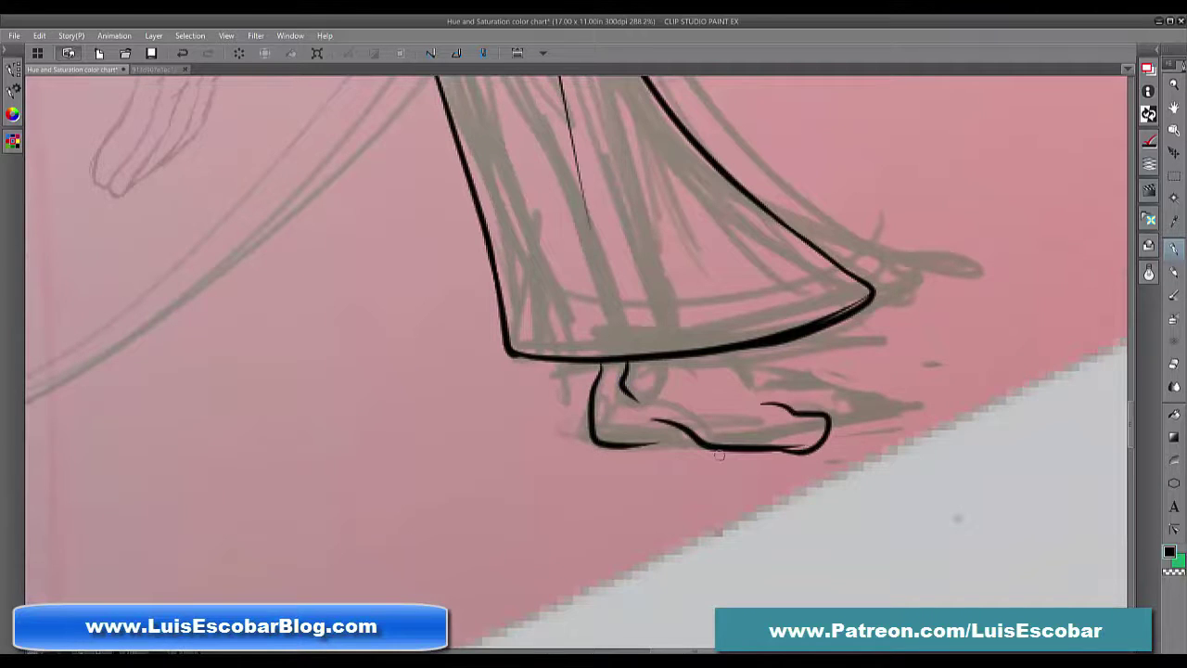
Ink the smaller toes and top edge of the same foot and complete its sole line
drag(649, 441, 695, 447)
drag(789, 397, 851, 437)
drag(729, 352, 866, 414)
drag(783, 381, 861, 399)
click(796, 445)
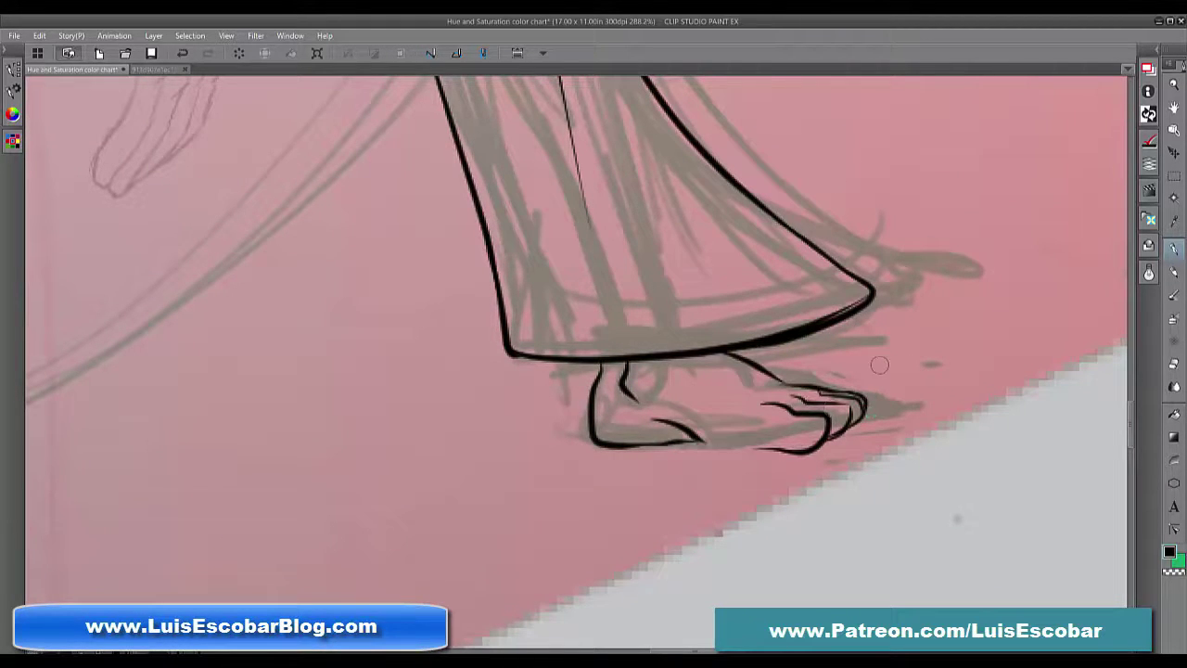
drag(698, 436, 796, 460)
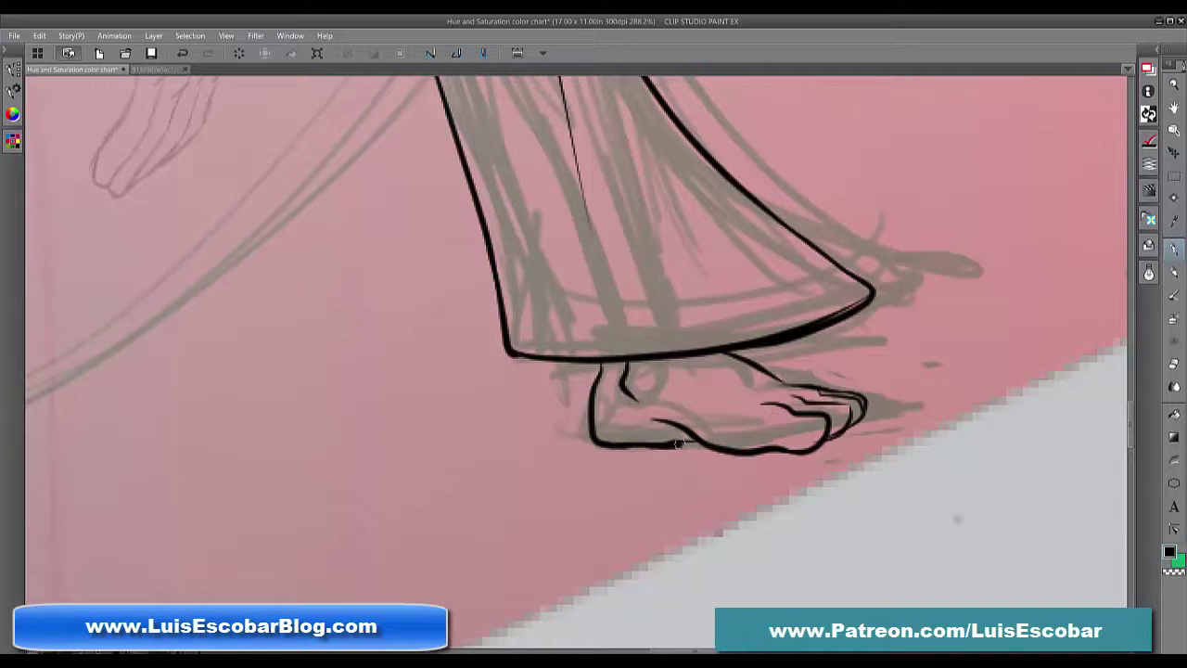
Ink a second contour line along the back of the hair and double the fringe strands above the face
scroll(687, 496, down, 6)
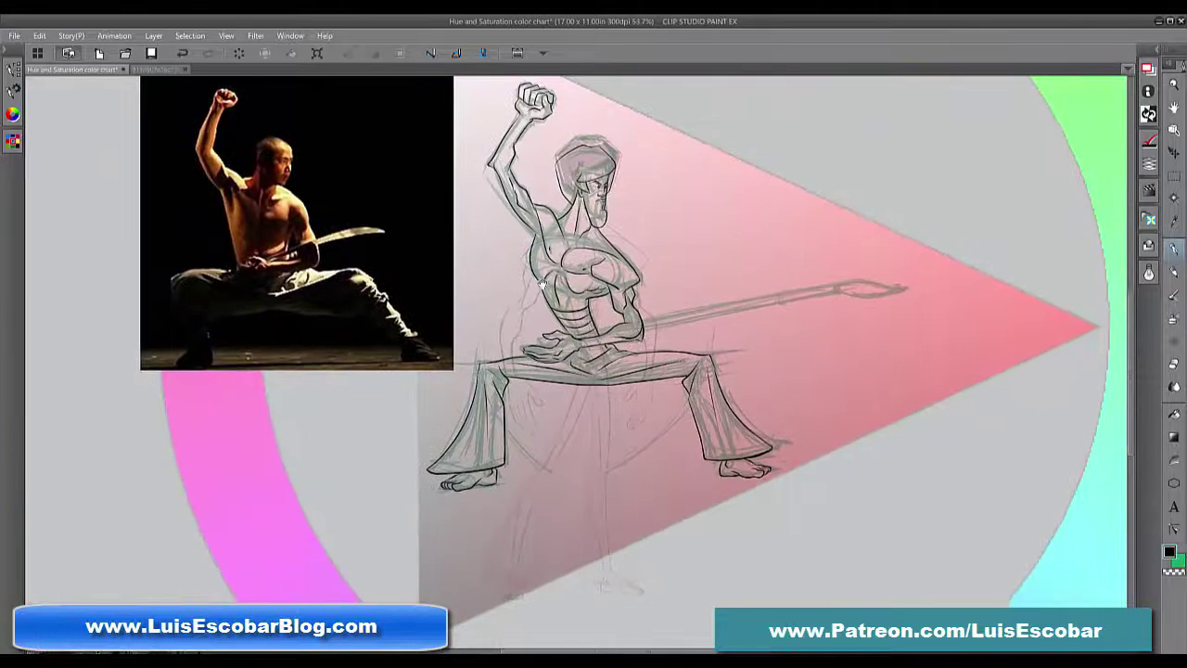
scroll(797, 374, up, 6)
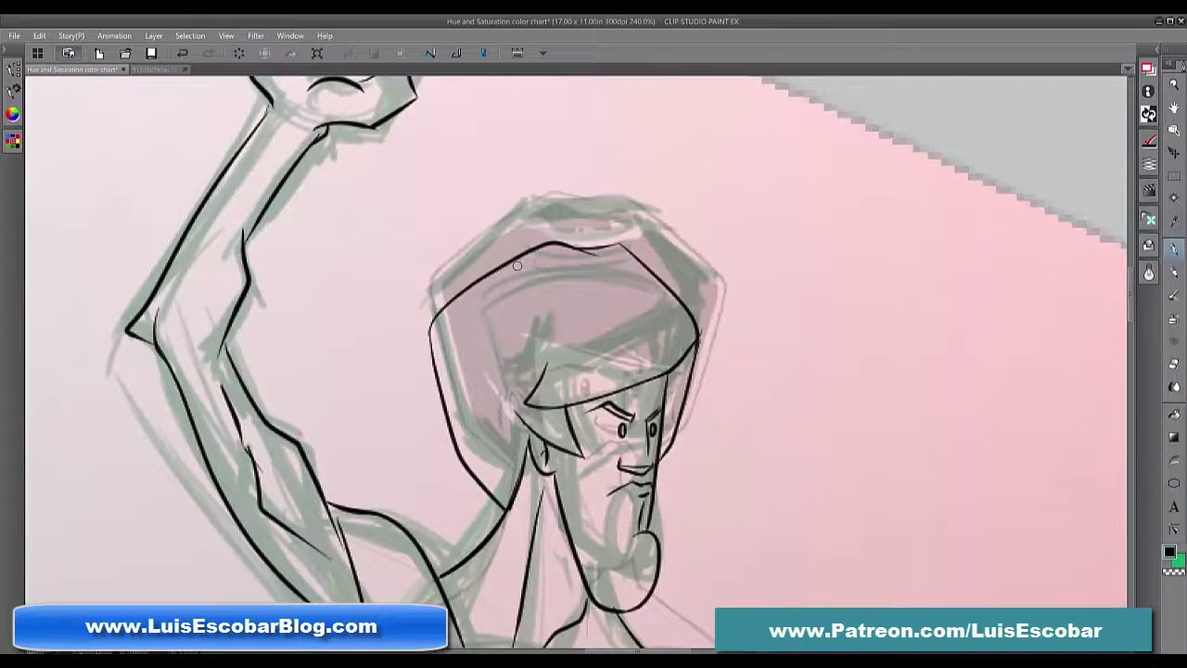
drag(515, 266, 530, 262)
key(ctrl+z)
mouse_move(434, 325)
mouse_down()
mouse_move(464, 429)
mouse_move(520, 506)
mouse_up()
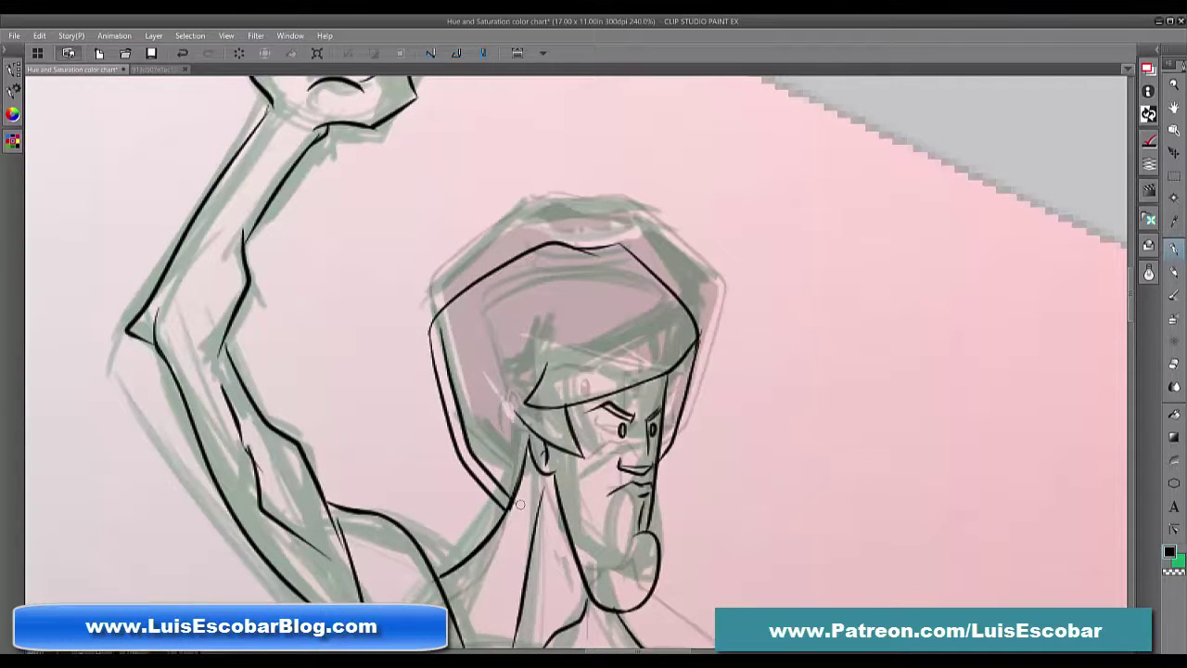
mouse_move(555, 345)
mouse_down()
mouse_move(535, 401)
mouse_move(612, 352)
mouse_move(590, 393)
mouse_move(665, 366)
mouse_move(688, 341)
mouse_up()
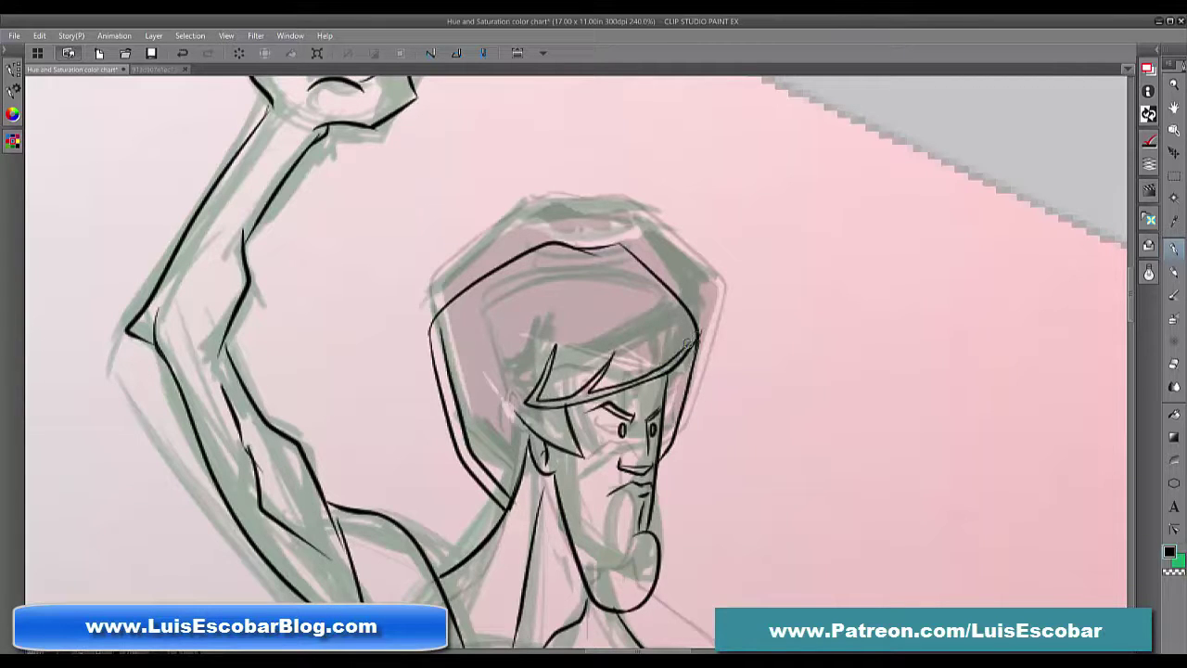
Check the sketch with Layer 5 hidden, then ink the hair's inner contour and a jagged highlight near the crown
click(1157, 50)
click(967, 204)
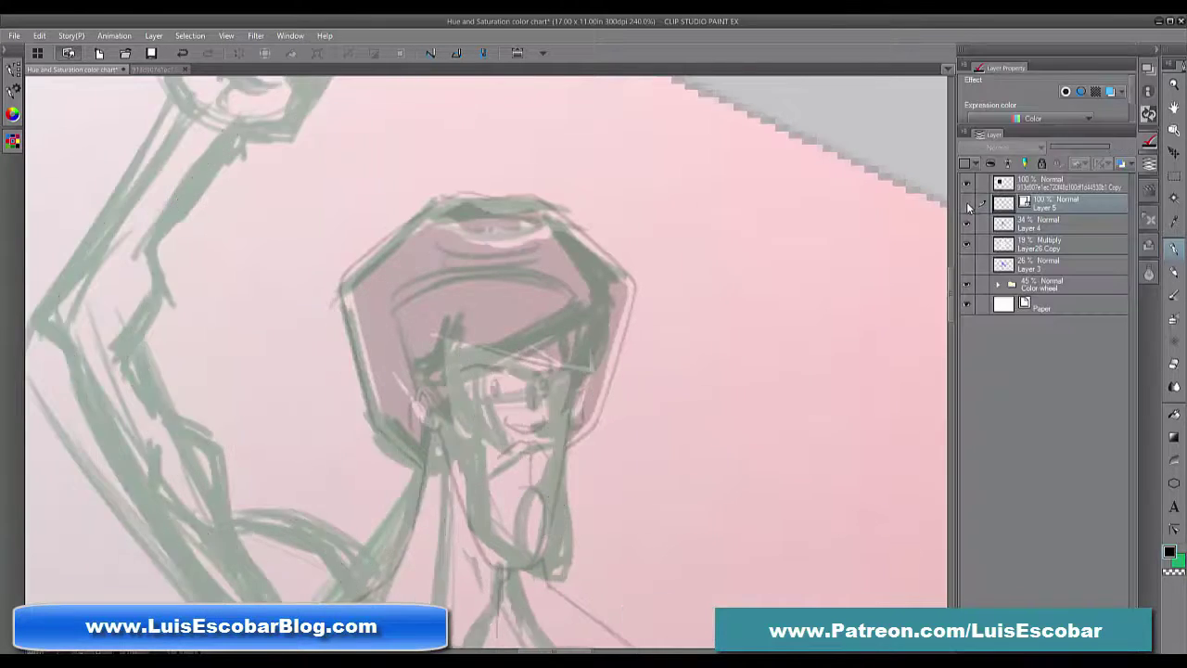
click(968, 203)
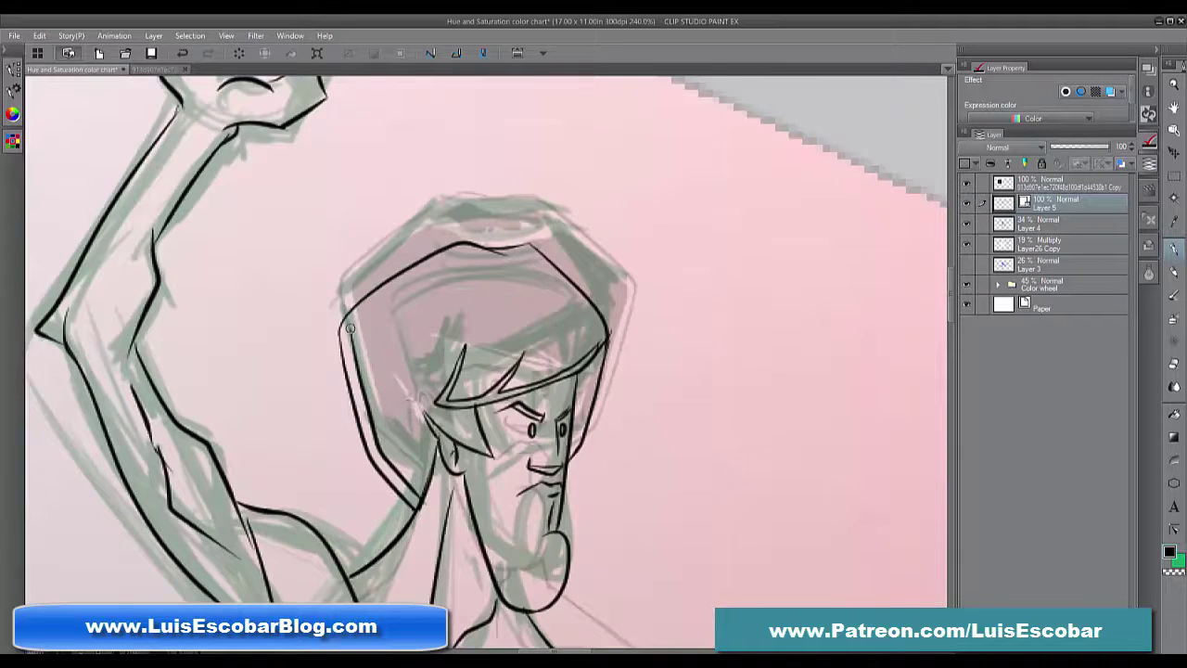
mouse_move(347, 328)
mouse_down()
mouse_move(449, 258)
mouse_move(518, 294)
mouse_move(556, 278)
mouse_move(605, 345)
mouse_move(571, 446)
mouse_move(573, 404)
mouse_up()
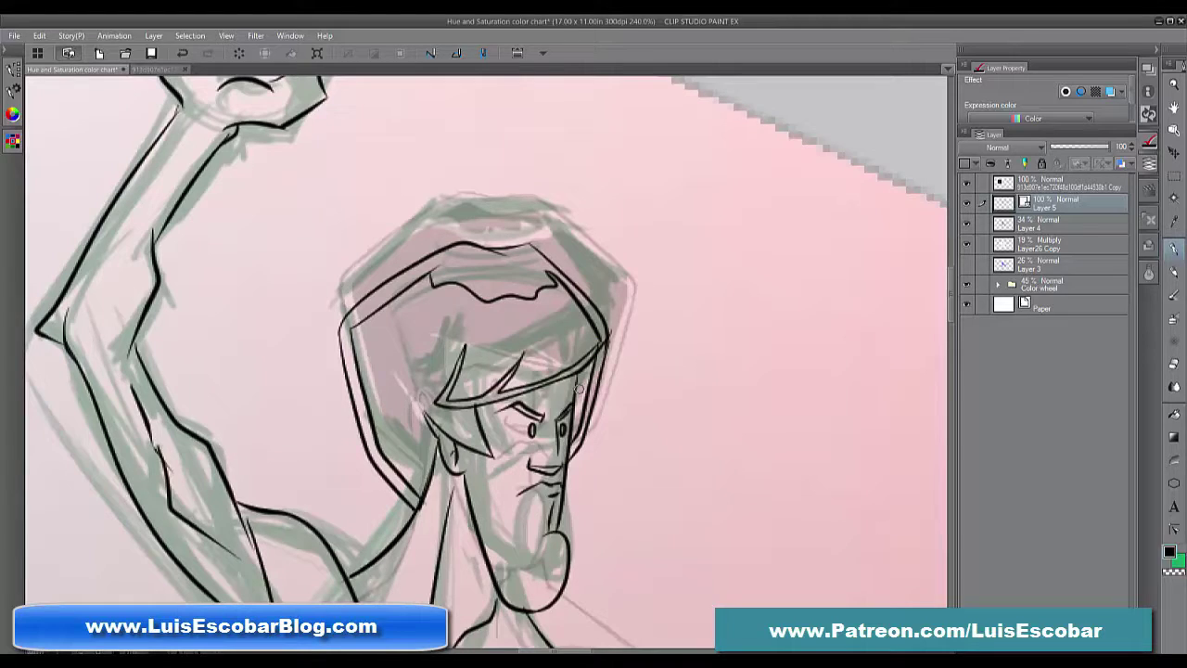
click(437, 270)
mouse_move(431, 274)
mouse_down()
mouse_move(410, 281)
mouse_move(466, 252)
mouse_move(534, 261)
mouse_move(492, 278)
mouse_move(434, 262)
mouse_up()
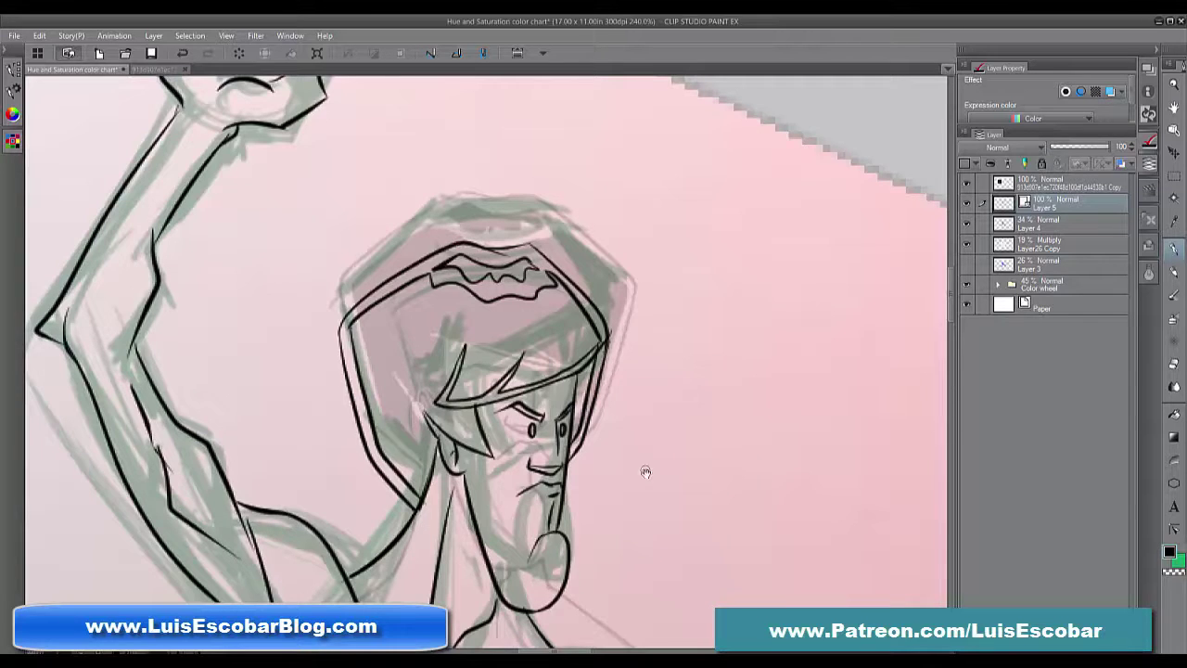
Save the drawing and hide the faded figure layer Layer26 Copy
scroll(646, 432, down, 8)
drag(810, 554, 782, 350)
key(ctrl+s)
click(684, 259)
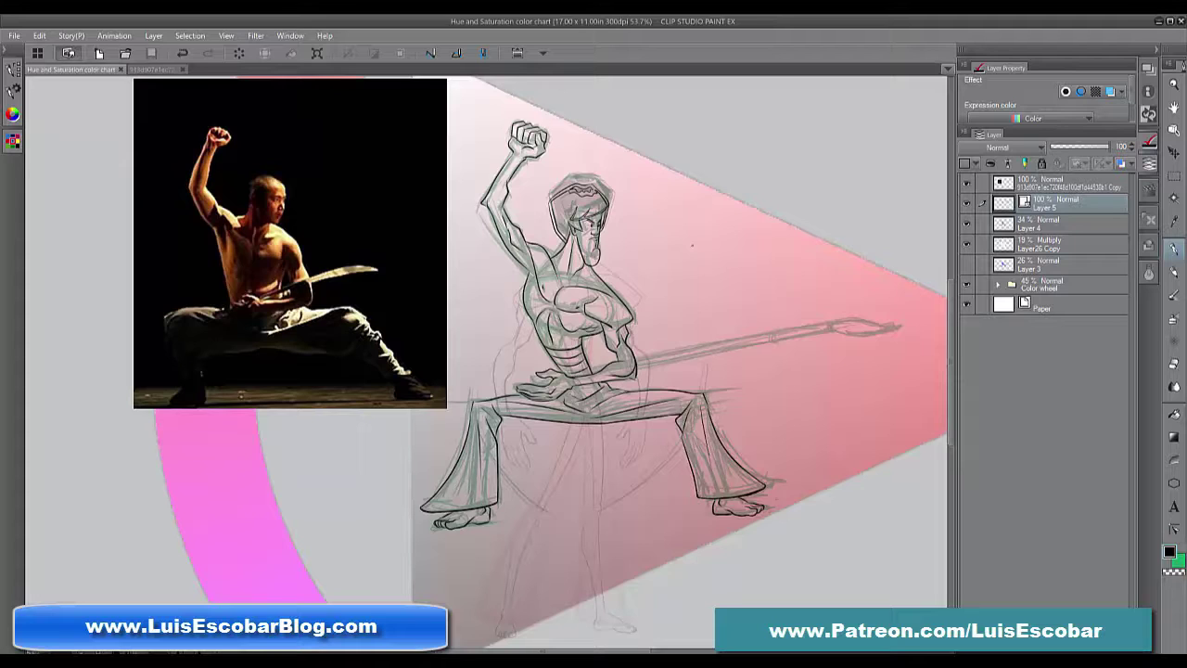
click(968, 245)
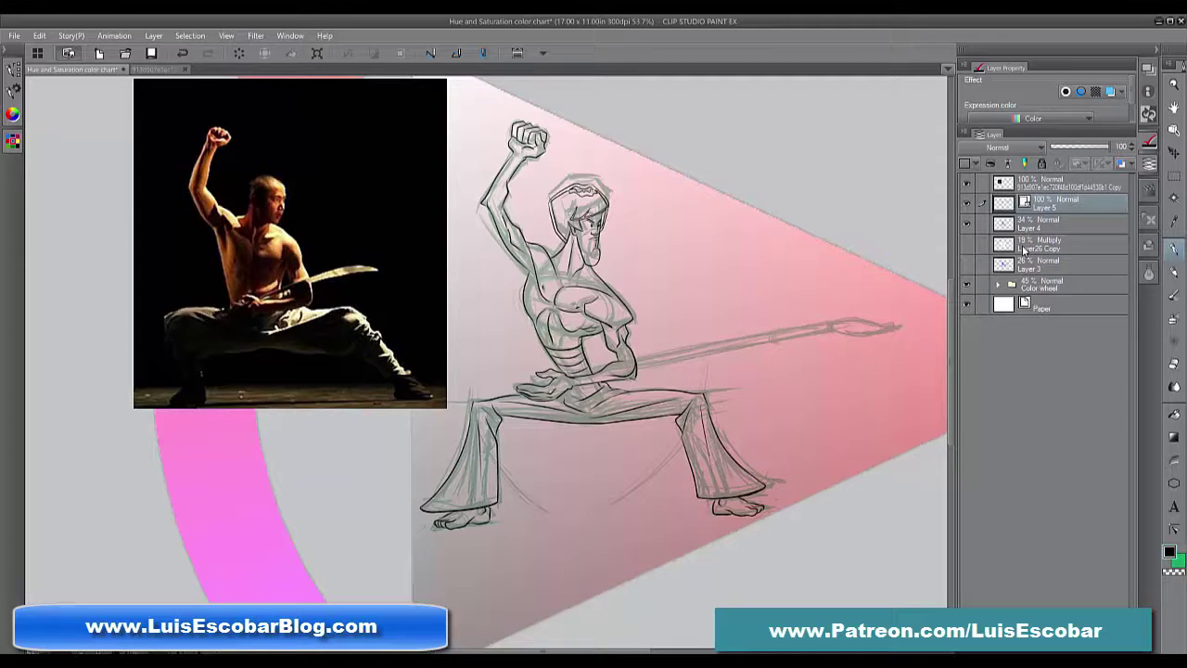
Touch up the line where the chest meets the bent arm's shoulder and save the drawing
scroll(601, 335, up, 5)
ctrl+click(547, 242)
drag(545, 243, 560, 246)
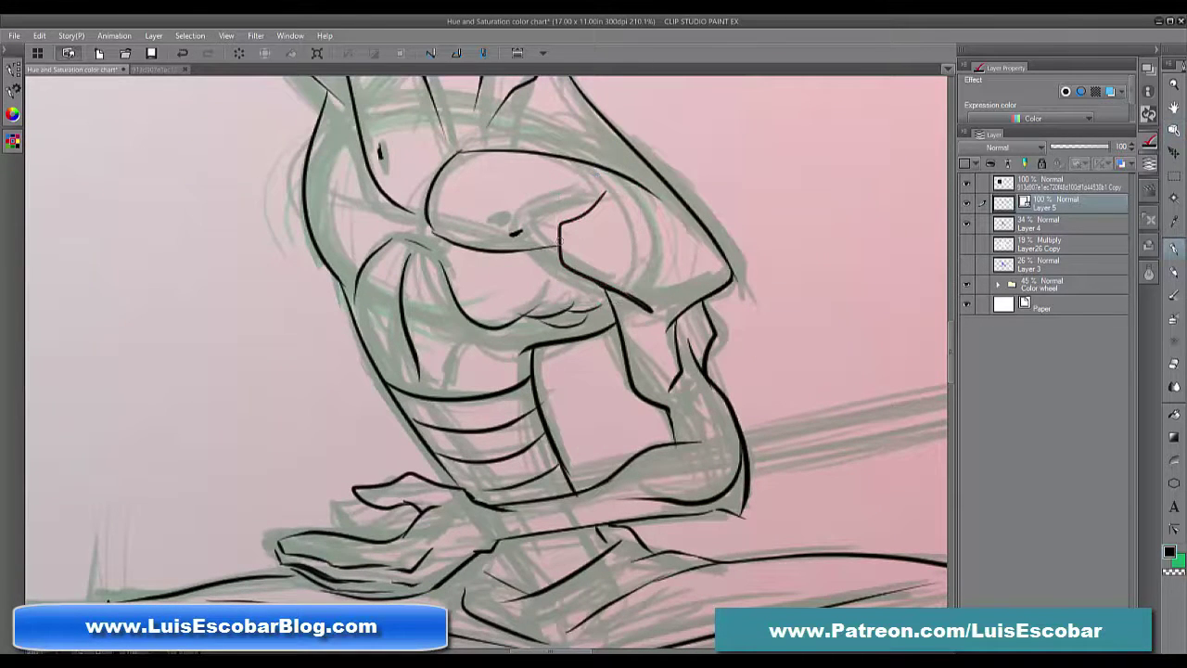
scroll(741, 404, down, 4)
drag(812, 396, 731, 372)
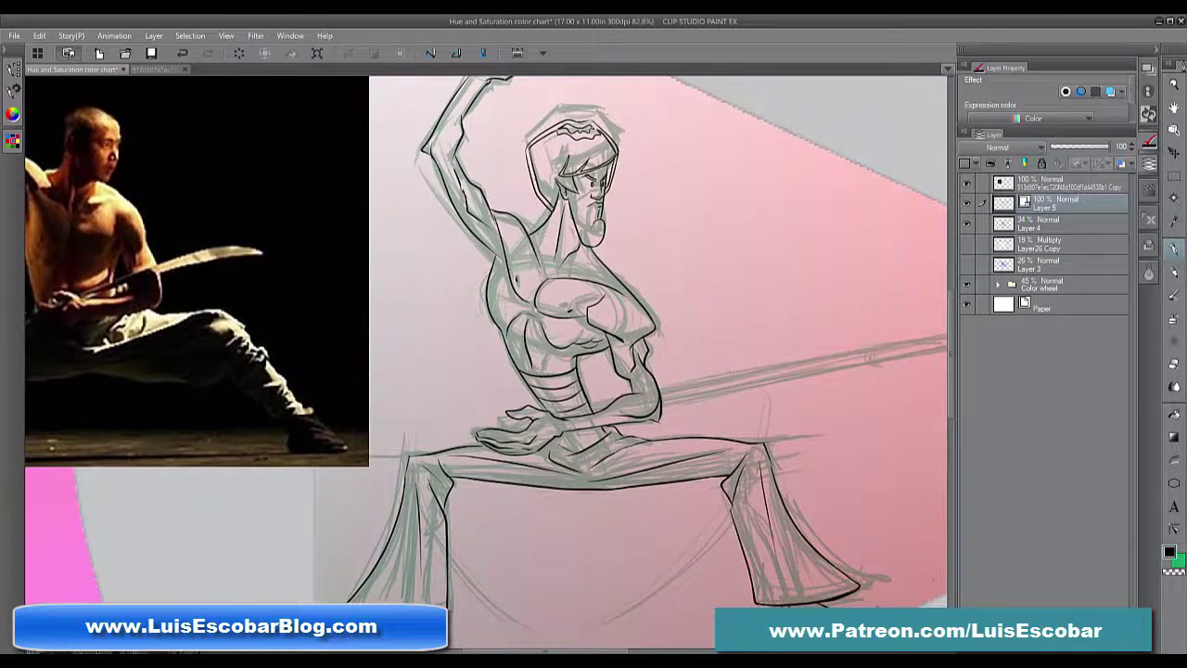
key(ctrl+s)
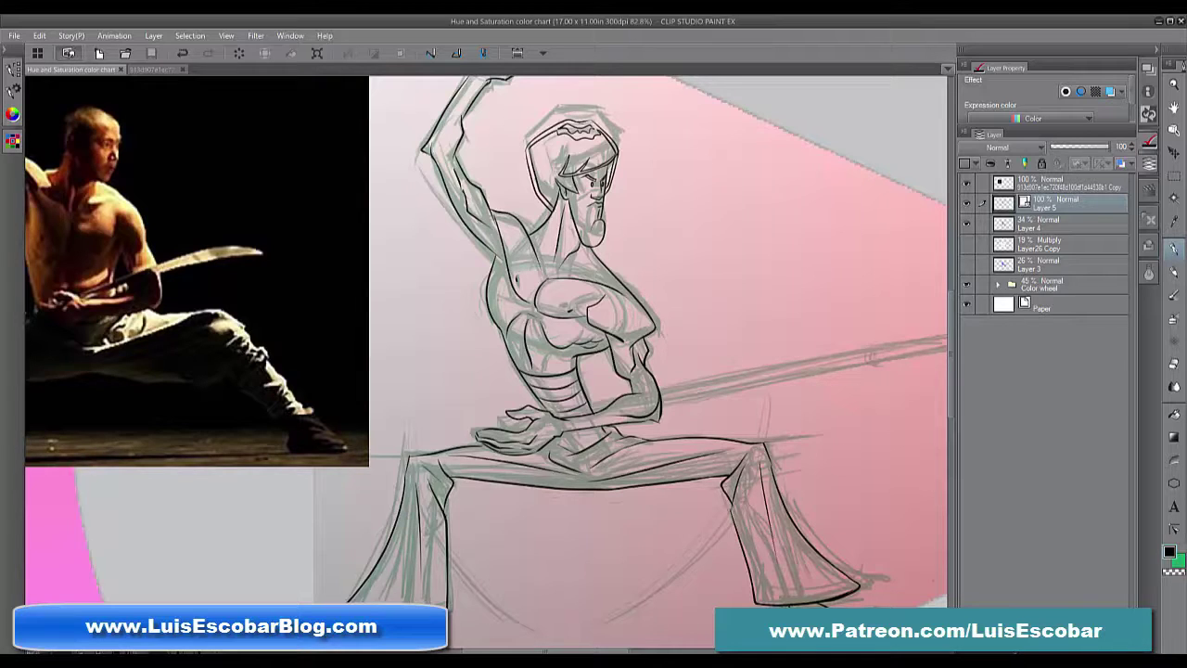
Rename the line art layer Layer 5 as Brush and add a new vector layer above it
drag(844, 484, 908, 496)
drag(909, 496, 739, 496)
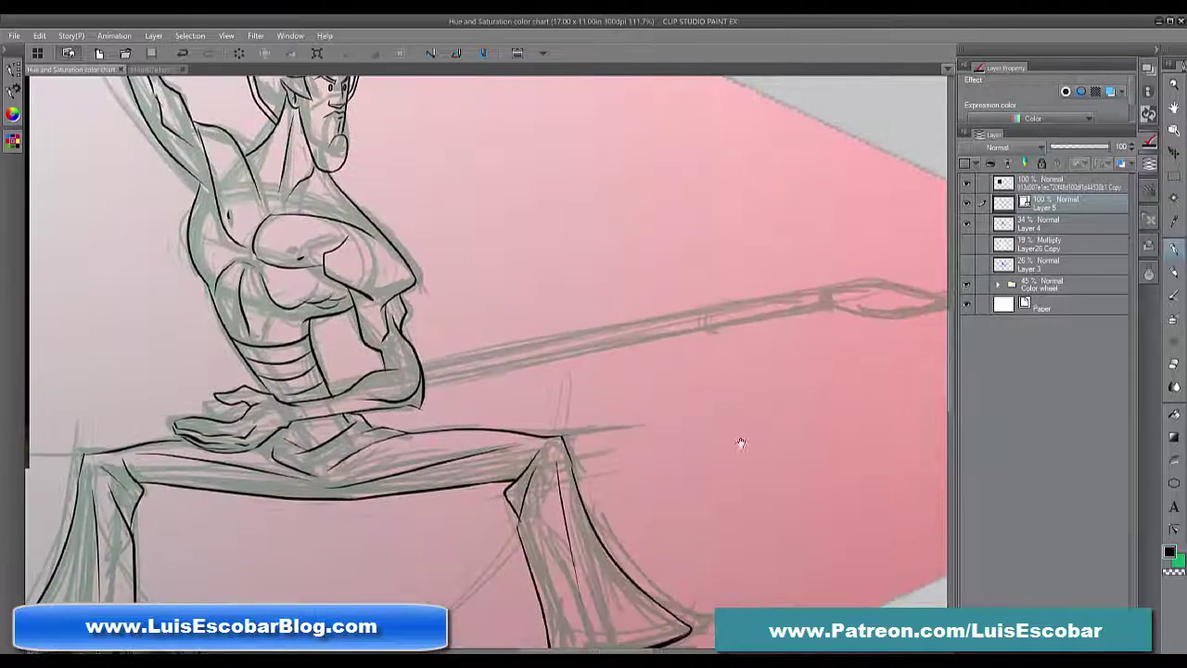
click(1153, 51)
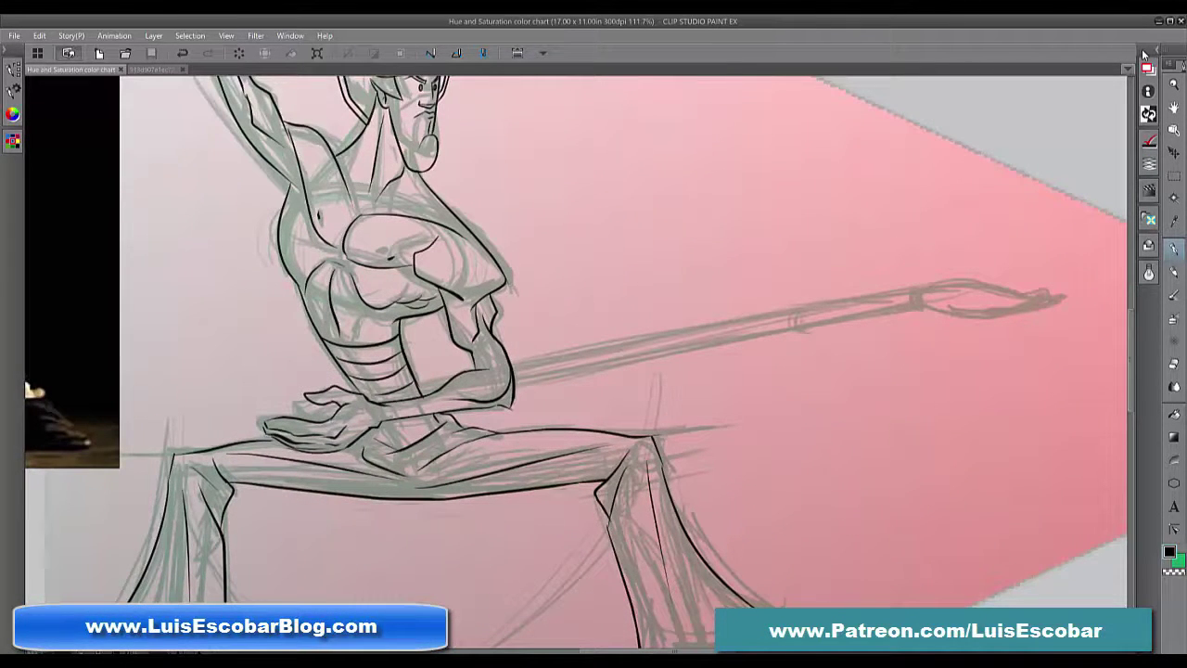
click(1144, 56)
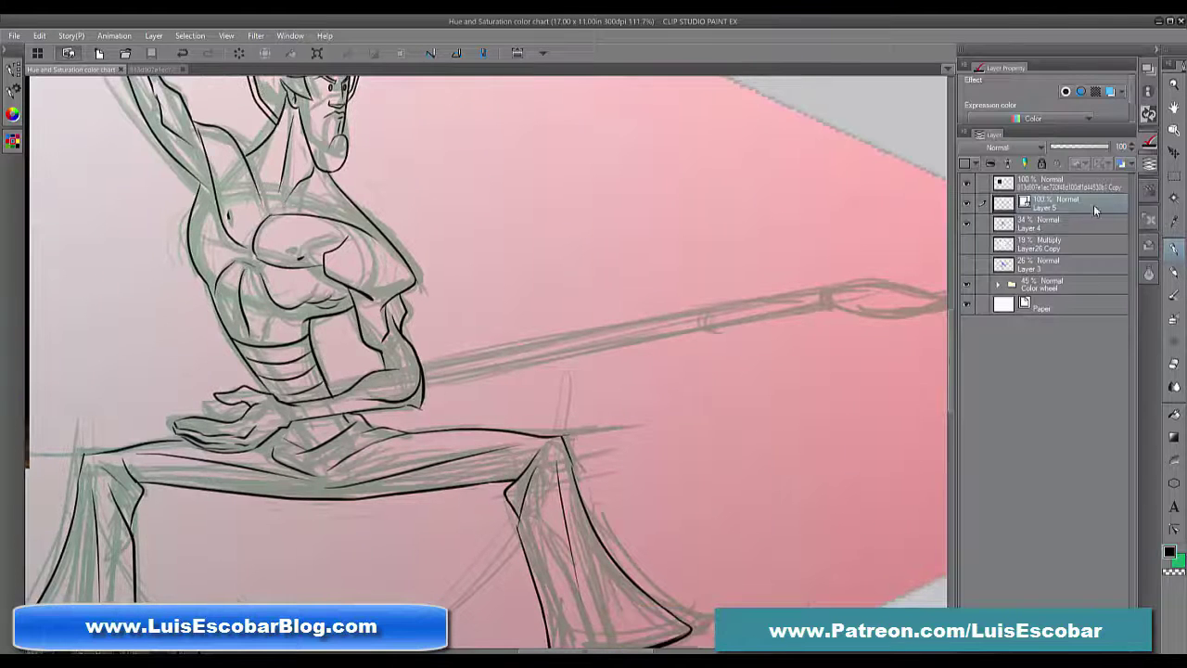
double_click(1073, 202)
text(Brush)
key(Return)
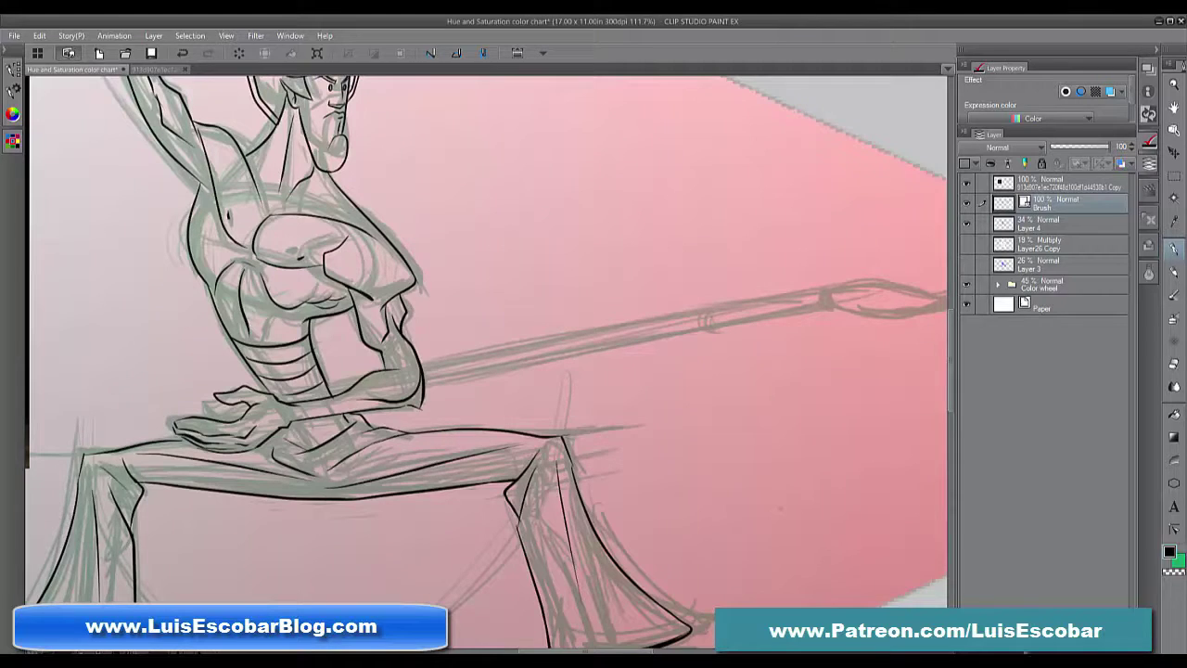
key(ctrl+shift+n)
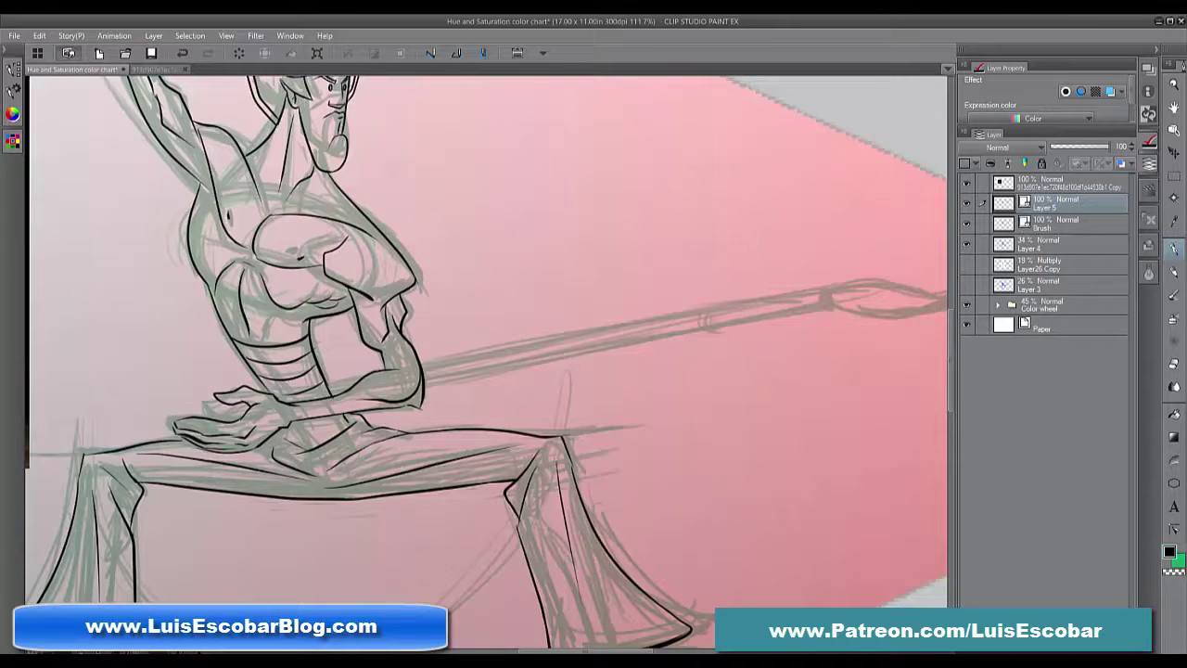
Ink the lower edge of the long brush handle from the forearm toward its tip, undoing the trial upper-edge strokes
drag(425, 382, 844, 308)
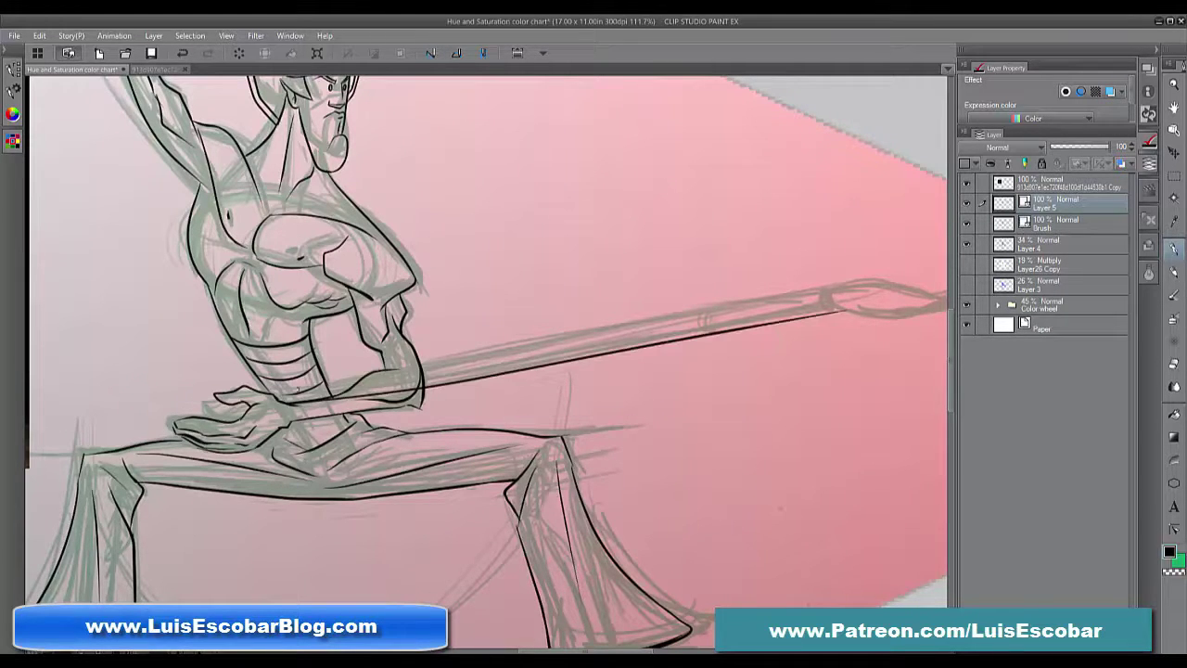
drag(422, 370, 816, 299)
key(ctrl+z)
drag(282, 397, 841, 289)
key(ctrl+z)
mouse_move(277, 397)
mouse_down()
mouse_move(664, 318)
mouse_move(819, 293)
mouse_move(845, 301)
mouse_up()
key(ctrl+z)
Try to fit the handle's edge strokes to the sketch by transforming them as vector objects, and undo the changes
key(o)
click(842, 311)
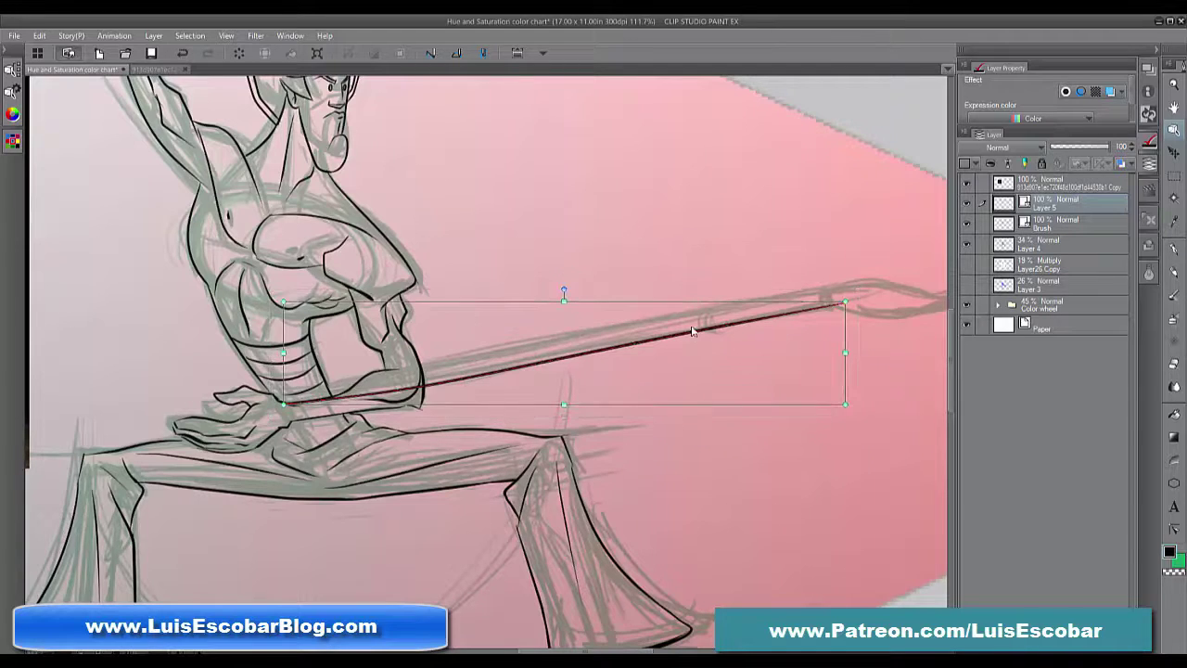
mouse_move(835, 334)
mouse_down()
mouse_move(809, 150)
mouse_move(696, 194)
mouse_move(644, 326)
mouse_up()
mouse_move(837, 286)
mouse_down()
mouse_move(821, 278)
mouse_move(824, 243)
mouse_move(794, 292)
mouse_up()
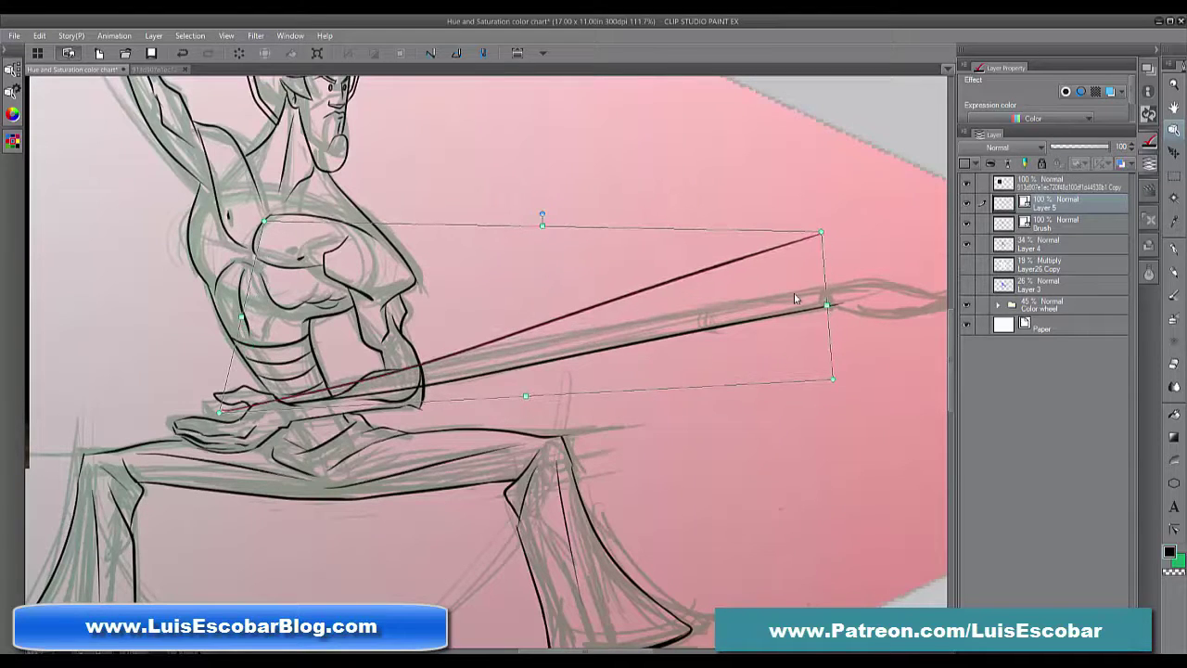
key(Return)
key(ctrl+z)
key(ctrl+z)
key(ctrl+z)
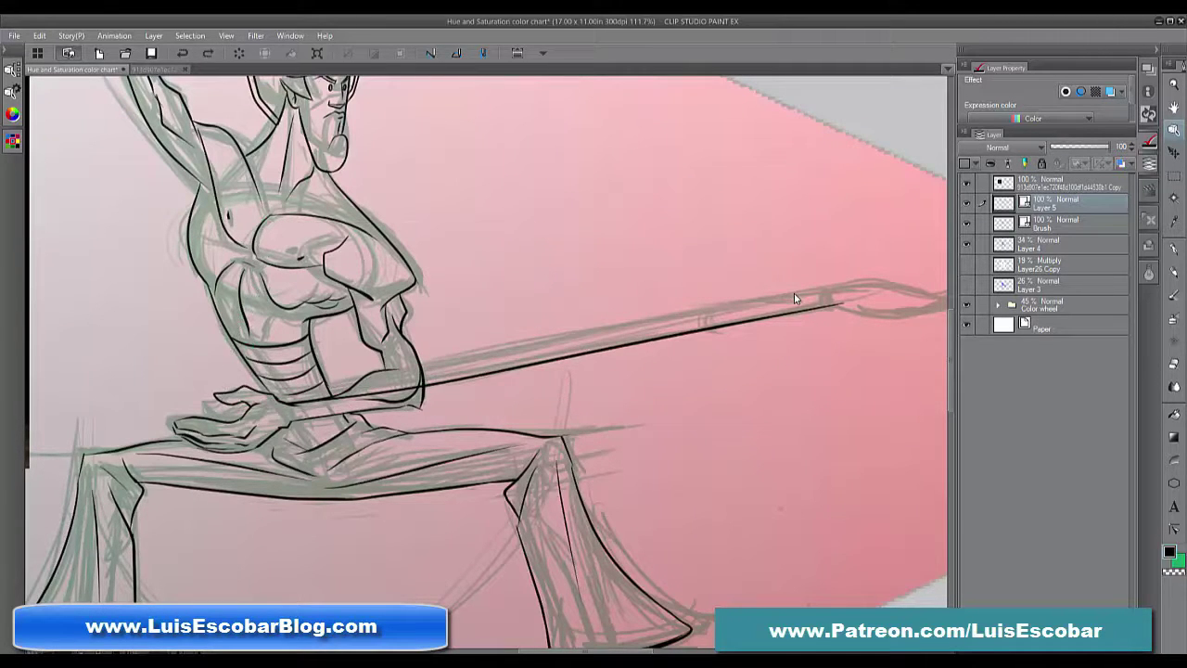
key(ctrl+z)
Ink the end cap of the brush handle and its upper edge from the cap back toward the hand
click(830, 291)
key(alt+bracketright)
key(alt+bracketright)
click(830, 293)
key(alt+bracketright)
key(alt+bracketright)
key(p)
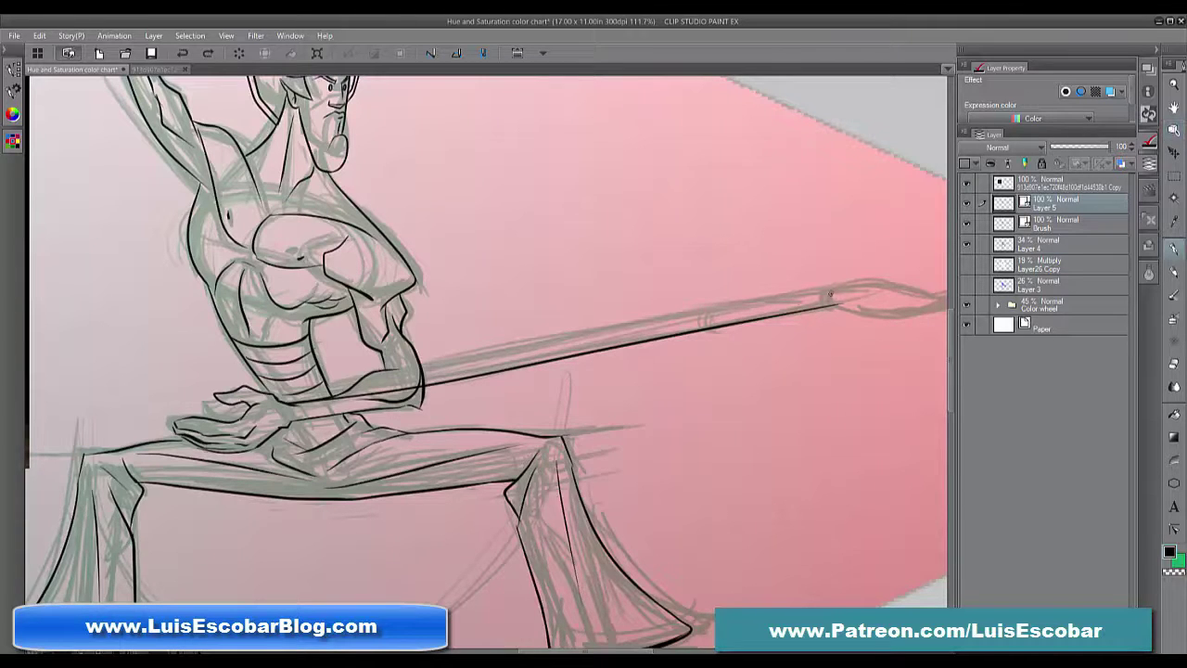
mouse_move(789, 298)
mouse_down()
mouse_move(495, 348)
mouse_move(269, 406)
mouse_up()
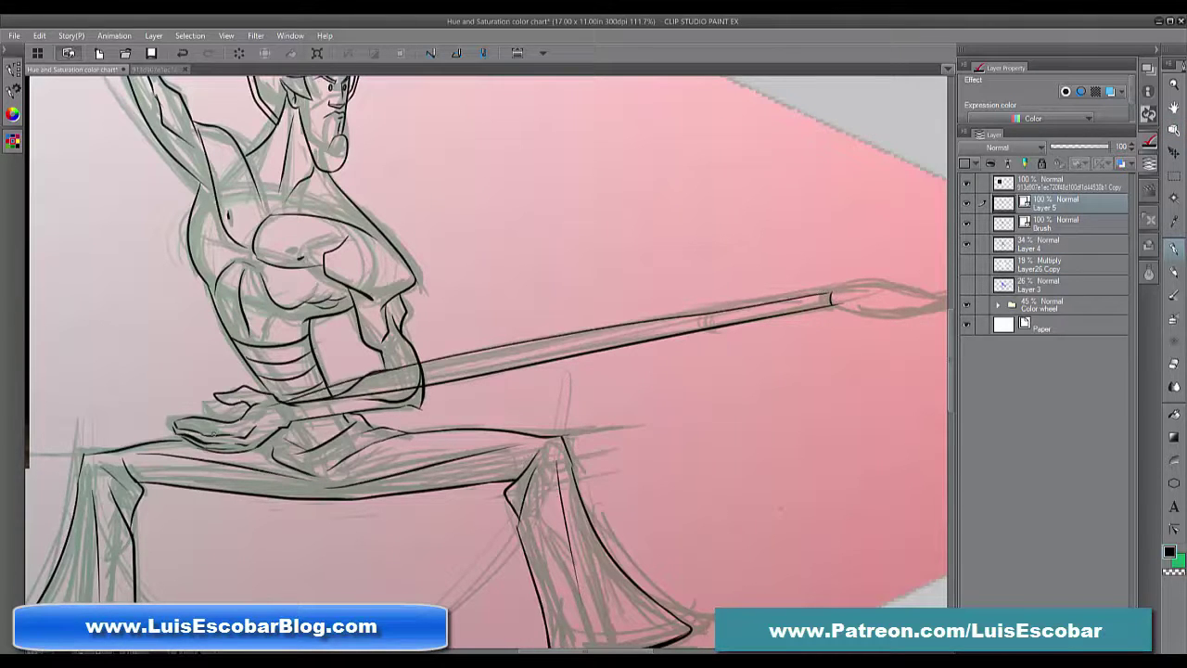
key(ctrl+z)
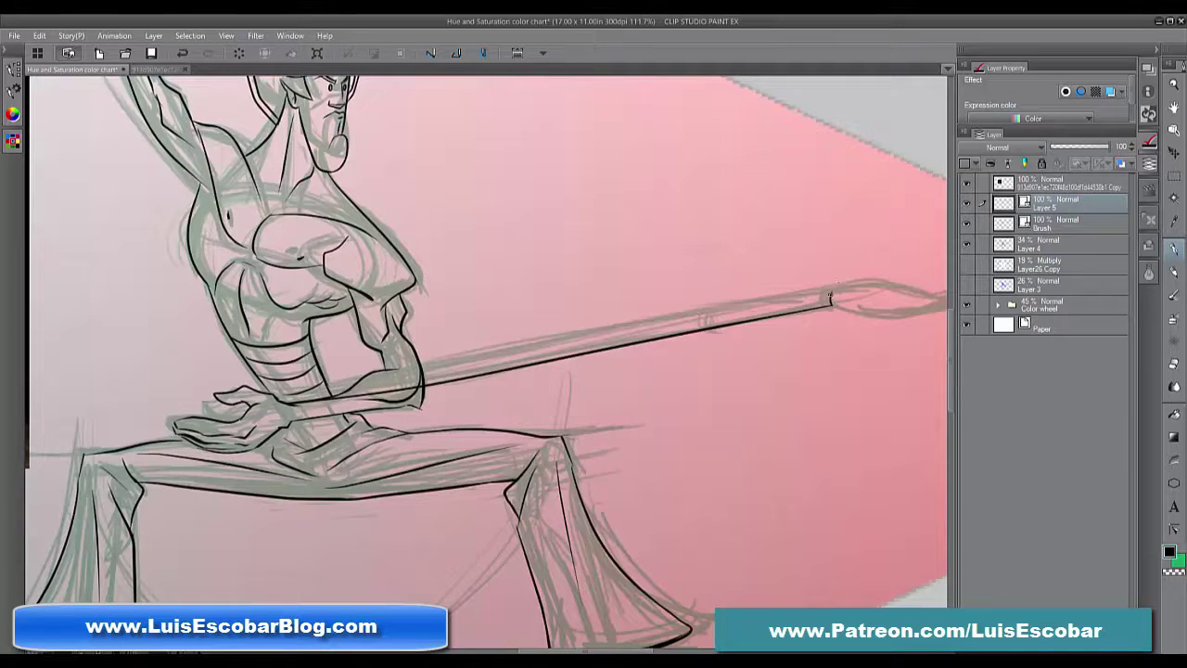
drag(830, 297, 618, 332)
drag(700, 312, 205, 423)
Try to straighten the long upper-edge stroke of the handle with the Object tool set to Move control point
key(o)
click(664, 318)
drag(483, 315, 483, 313)
click(9, 50)
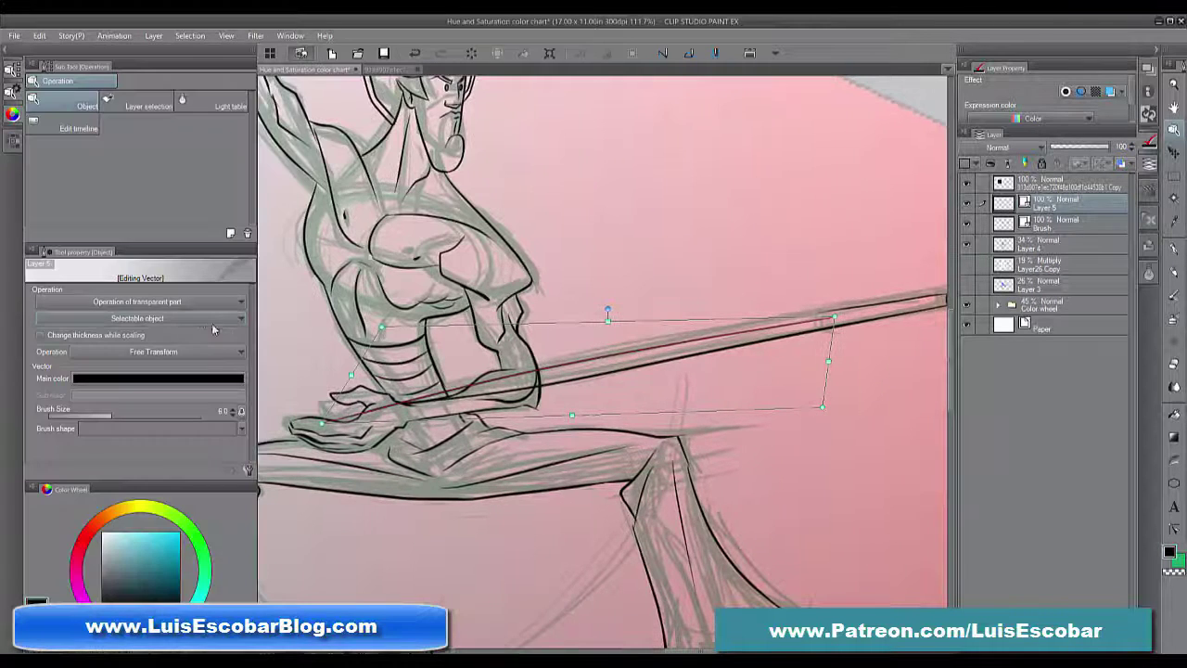
click(209, 318)
click(209, 318)
click(198, 353)
click(190, 402)
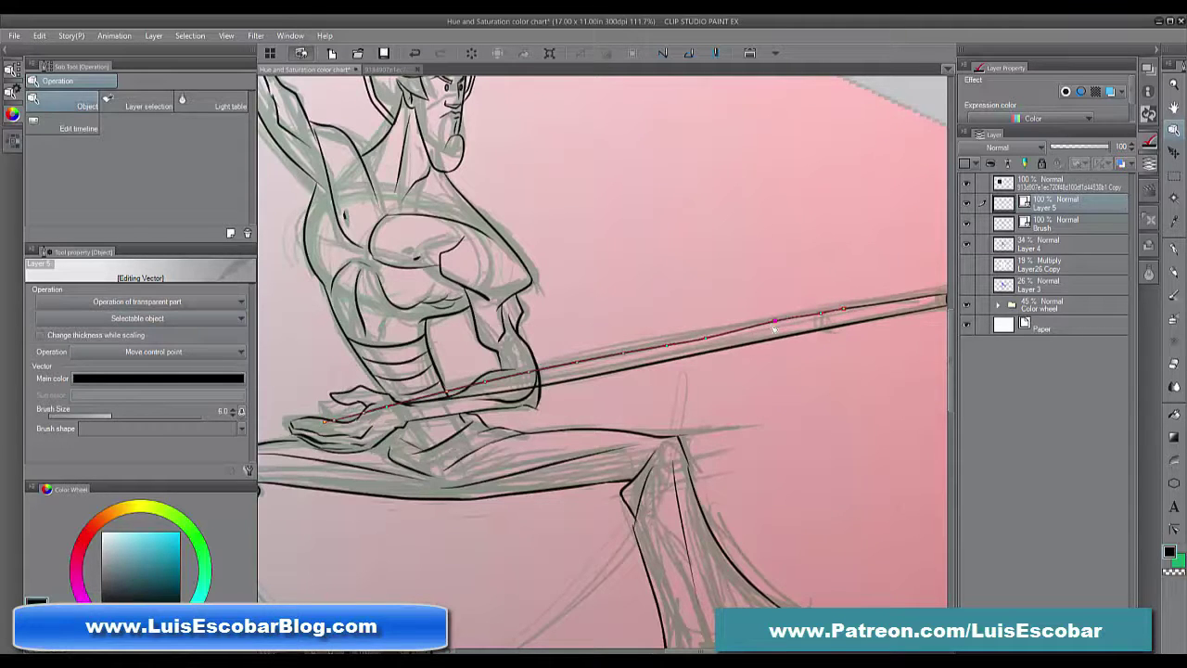
drag(668, 346, 671, 345)
Redraw the handle's long upper-edge stroke and lift its end nearest the tip using Free Transform
key(p)
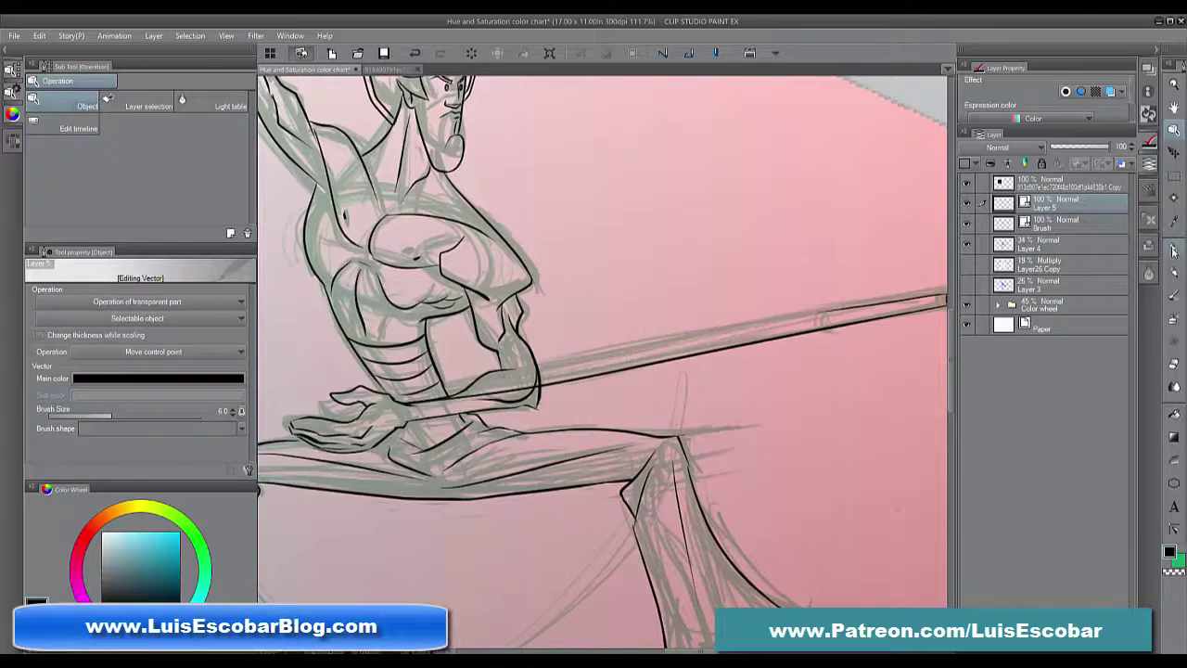
mouse_move(492, 378)
mouse_down()
mouse_move(831, 313)
mouse_move(800, 292)
mouse_up()
click(1175, 128)
click(239, 352)
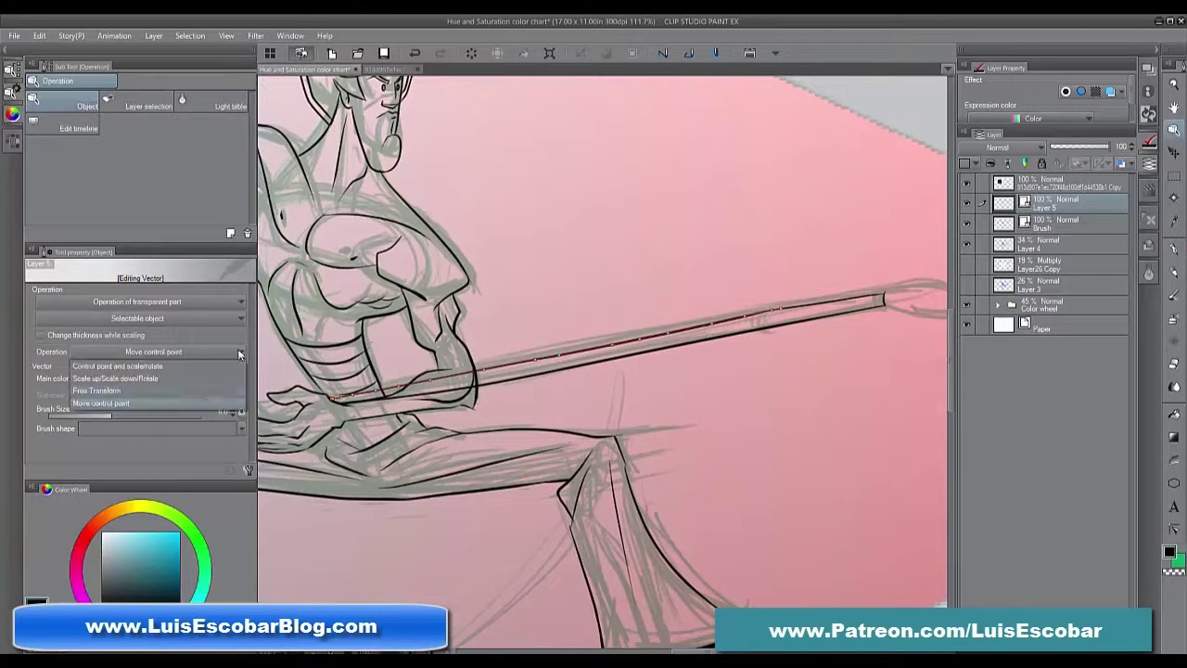
click(97, 390)
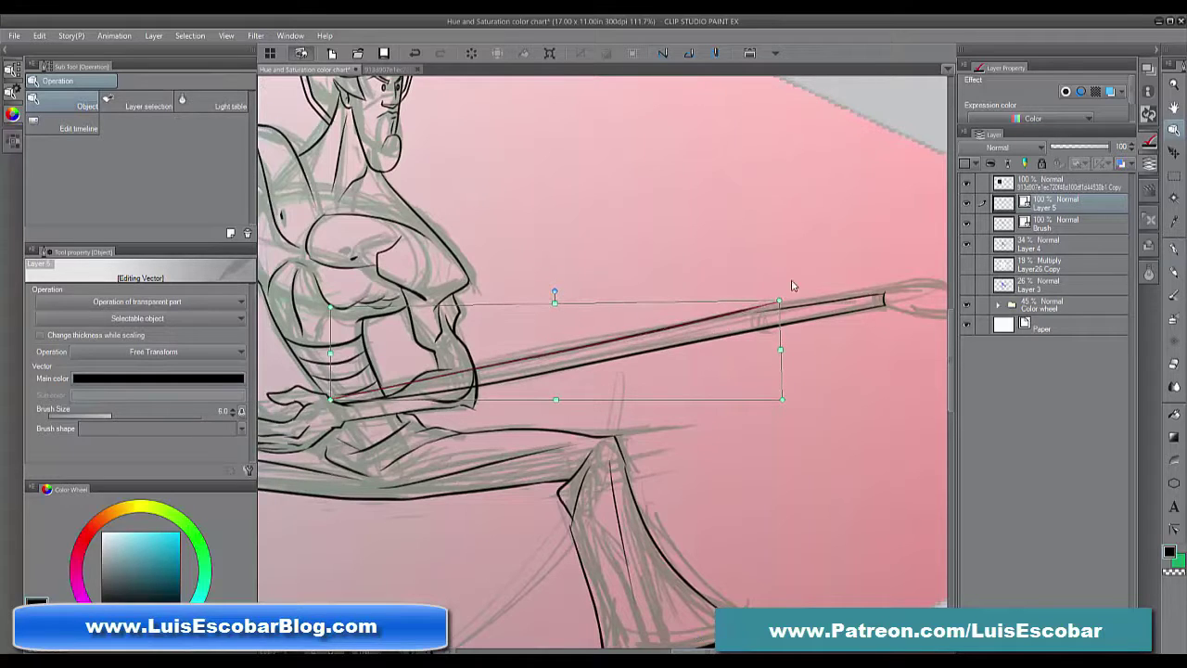
drag(778, 301, 779, 283)
Set the Hard eraser's vector option to erase up to the intersection and remove the handle's long upper-edge stroke
key(e)
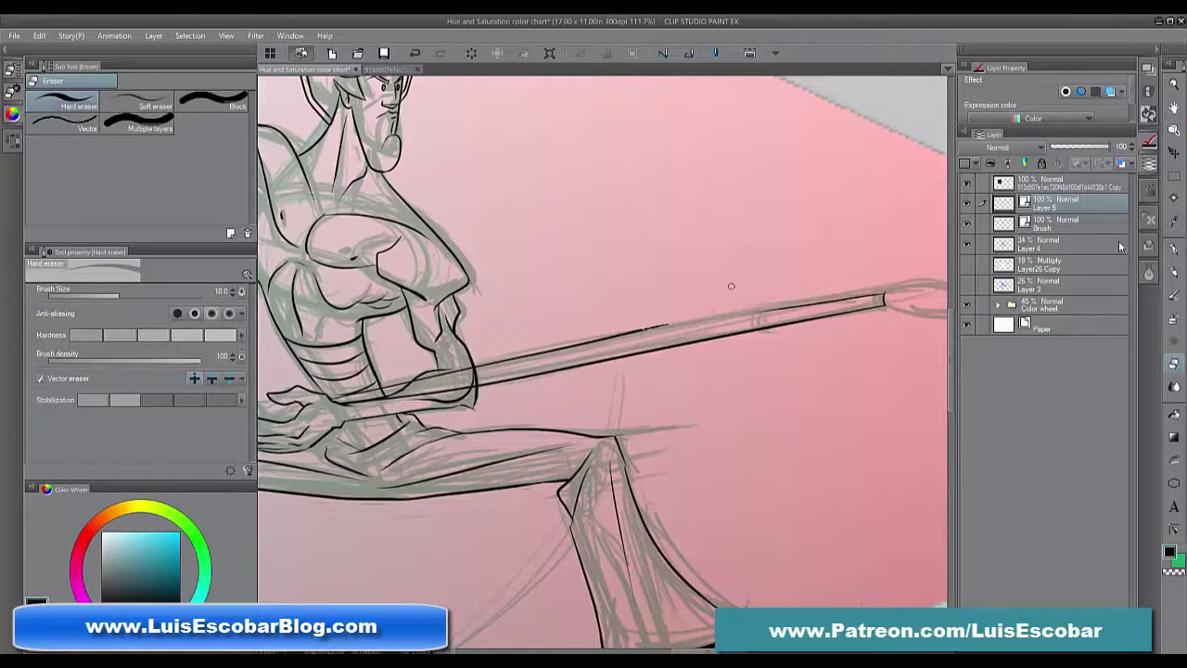
click(212, 378)
drag(620, 321, 627, 342)
mouse_move(458, 363)
mouse_down()
mouse_move(451, 378)
mouse_move(395, 393)
mouse_up()
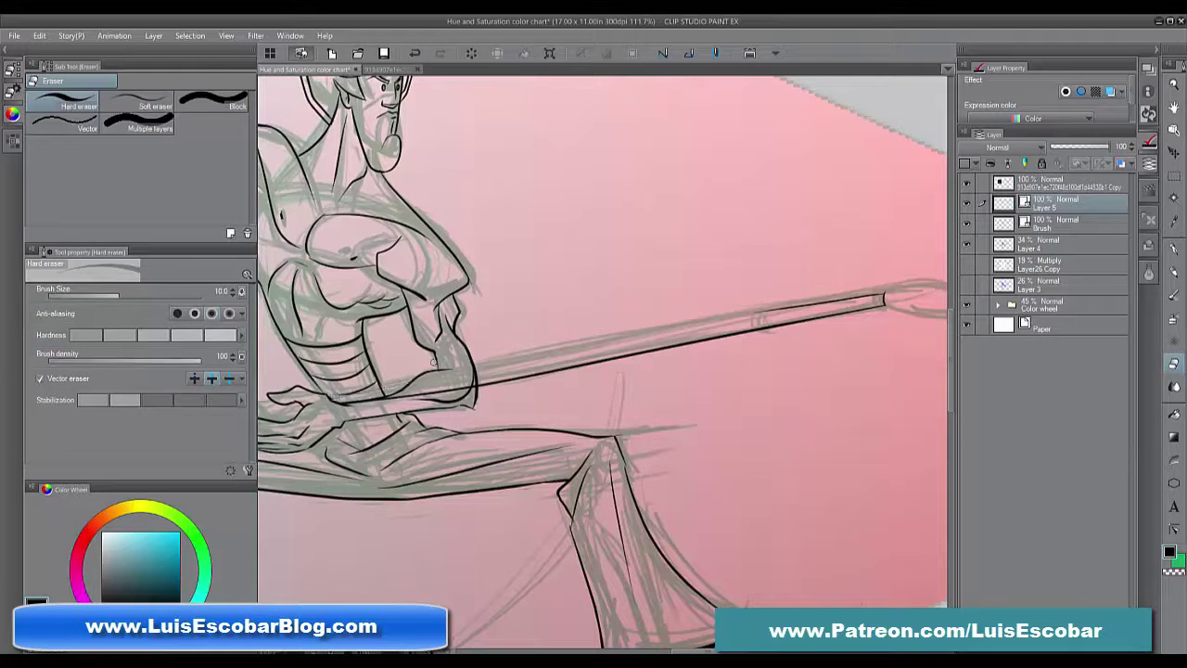
Ink the brush handle's upper edge near the tip, the curved band across it, and the upper edge from the band toward the elbow
click(1174, 248)
drag(762, 313, 889, 289)
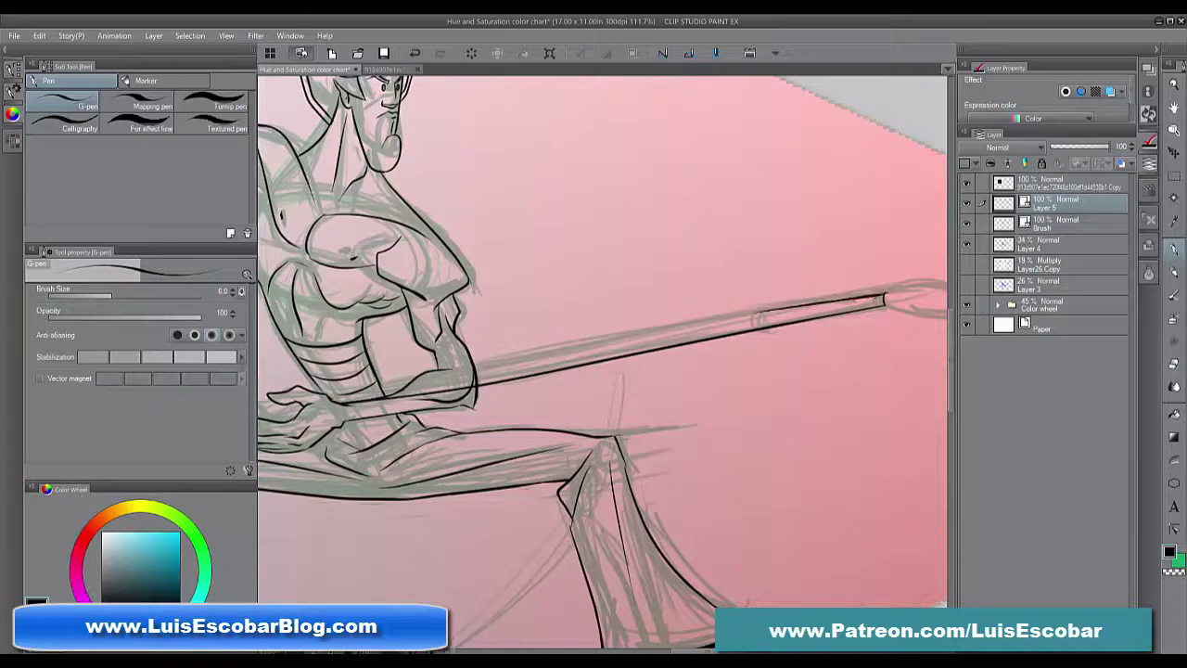
drag(755, 312, 754, 330)
drag(502, 365, 755, 317)
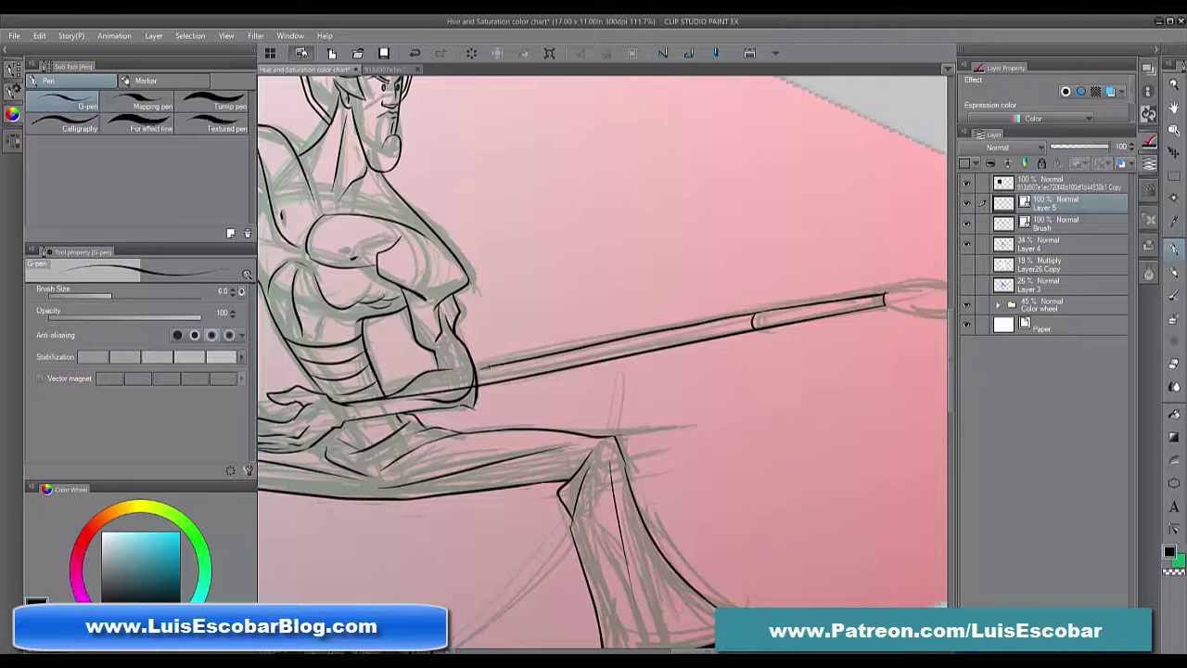
Extend the handle's long upper-edge stroke behind the forearm to the hand using the Object tool's Free Transform
drag(488, 368, 326, 401)
key(ctrl+z)
click(1174, 130)
click(543, 356)
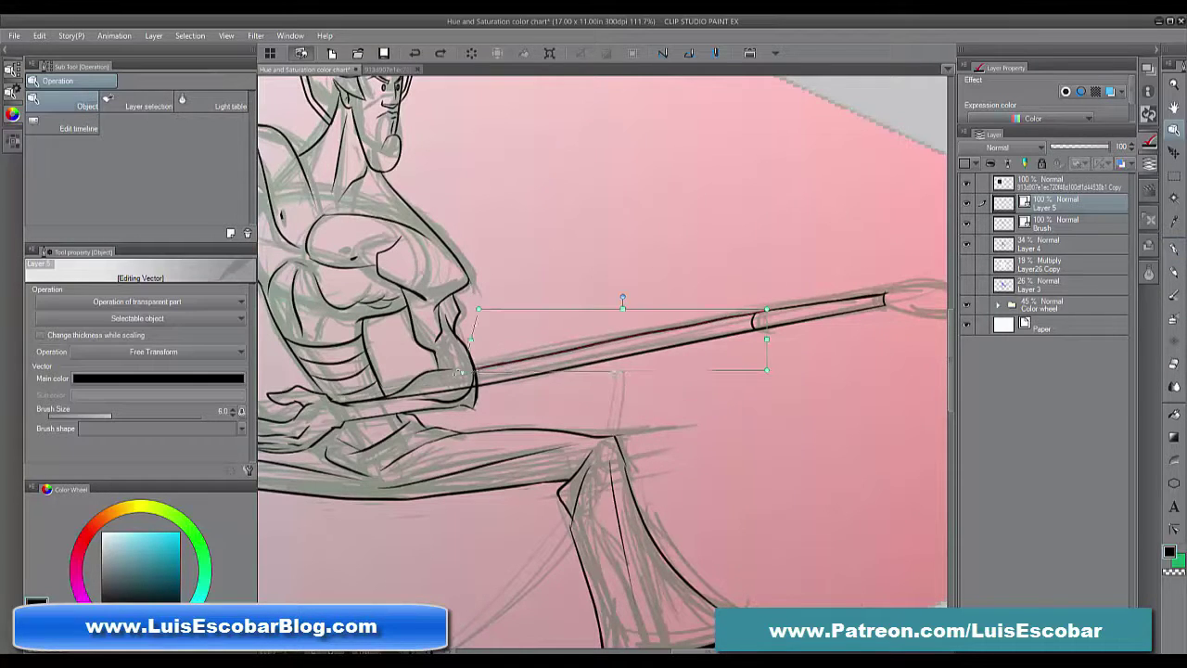
drag(478, 369, 549, 360)
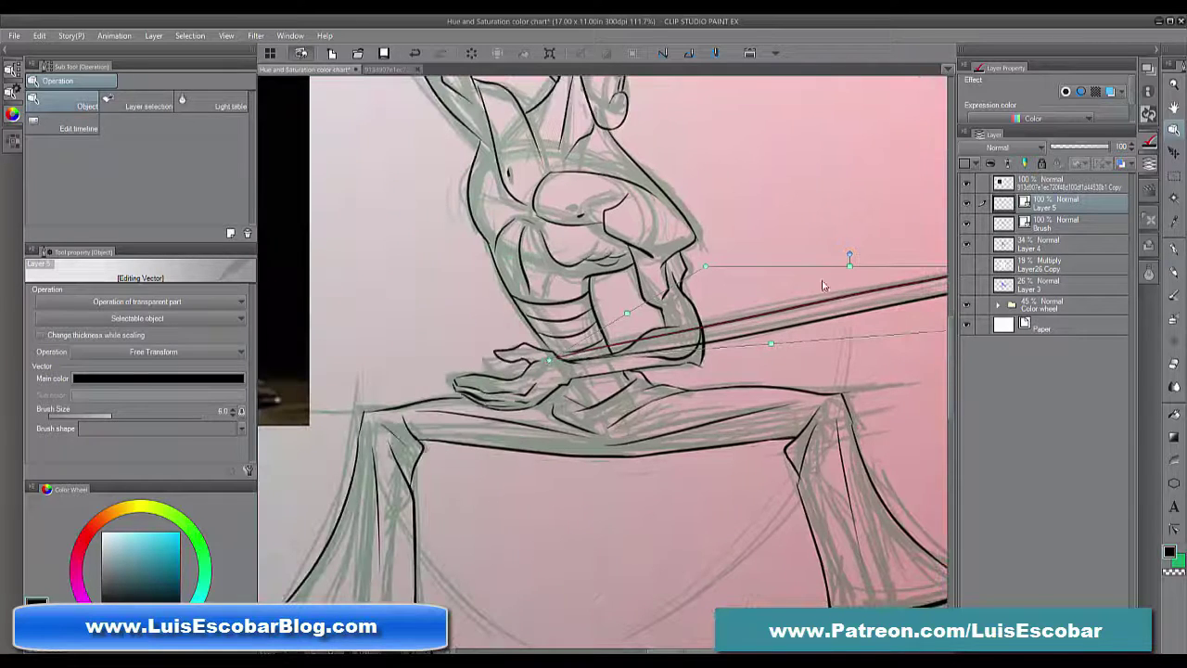
Remove the part of the handle line that crosses the forearm
click(1174, 246)
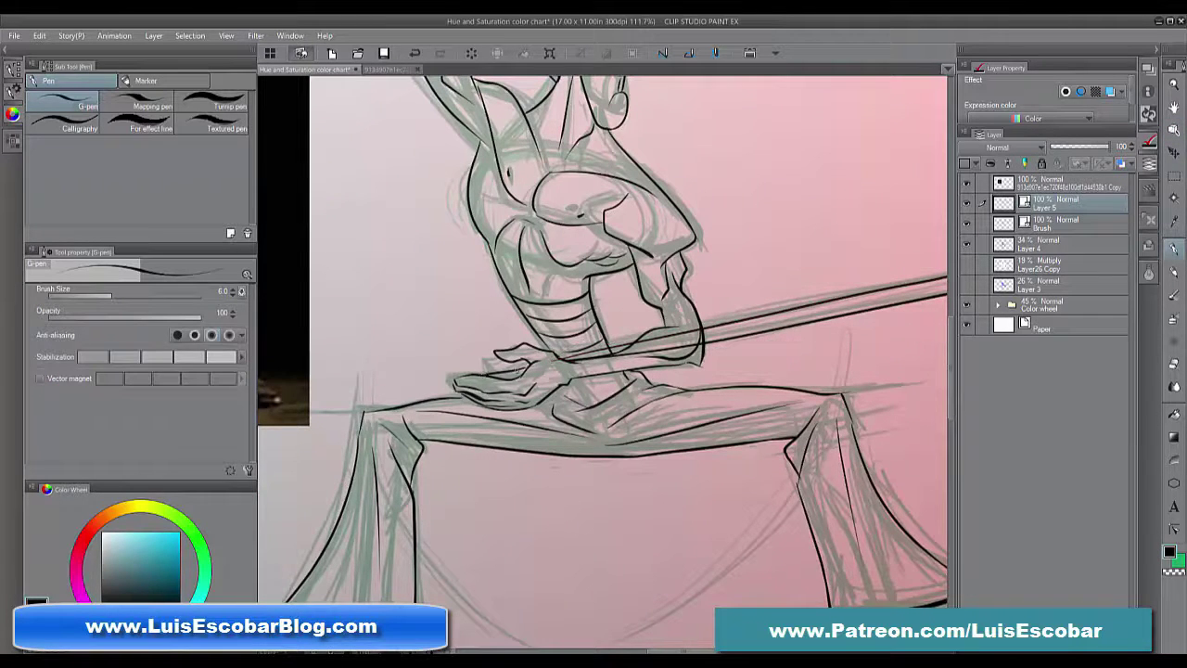
mouse_move(691, 327)
mouse_down()
mouse_move(669, 373)
mouse_move(580, 362)
mouse_up()
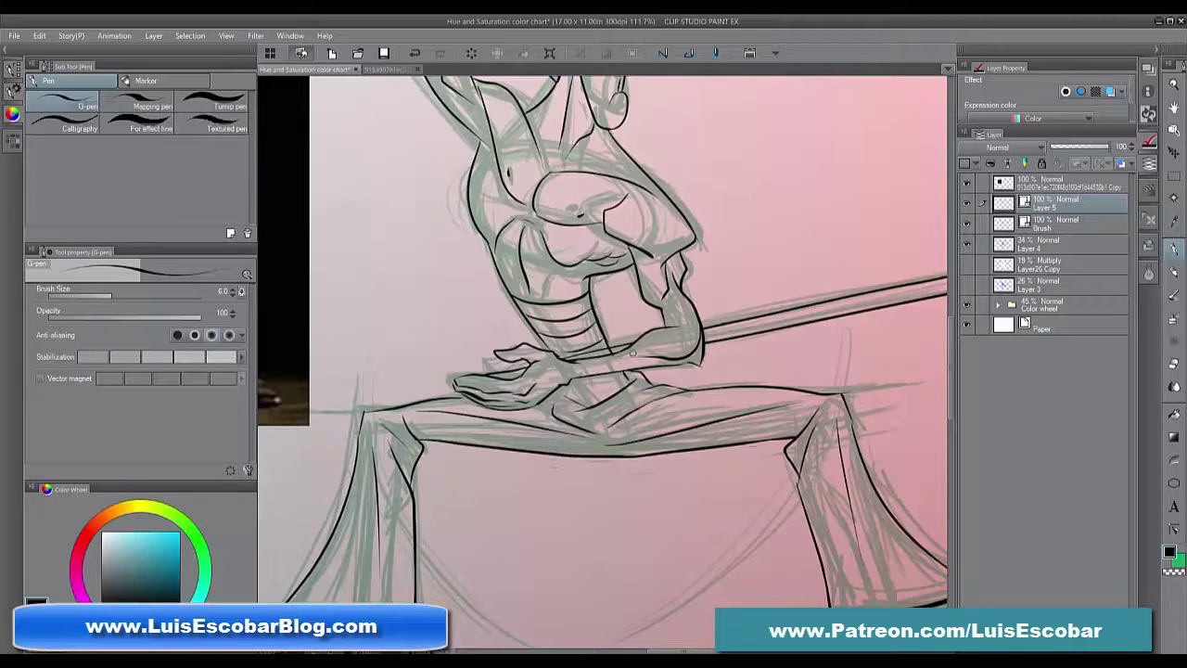
scroll(702, 461, down, 3)
scroll(702, 453, up, 5)
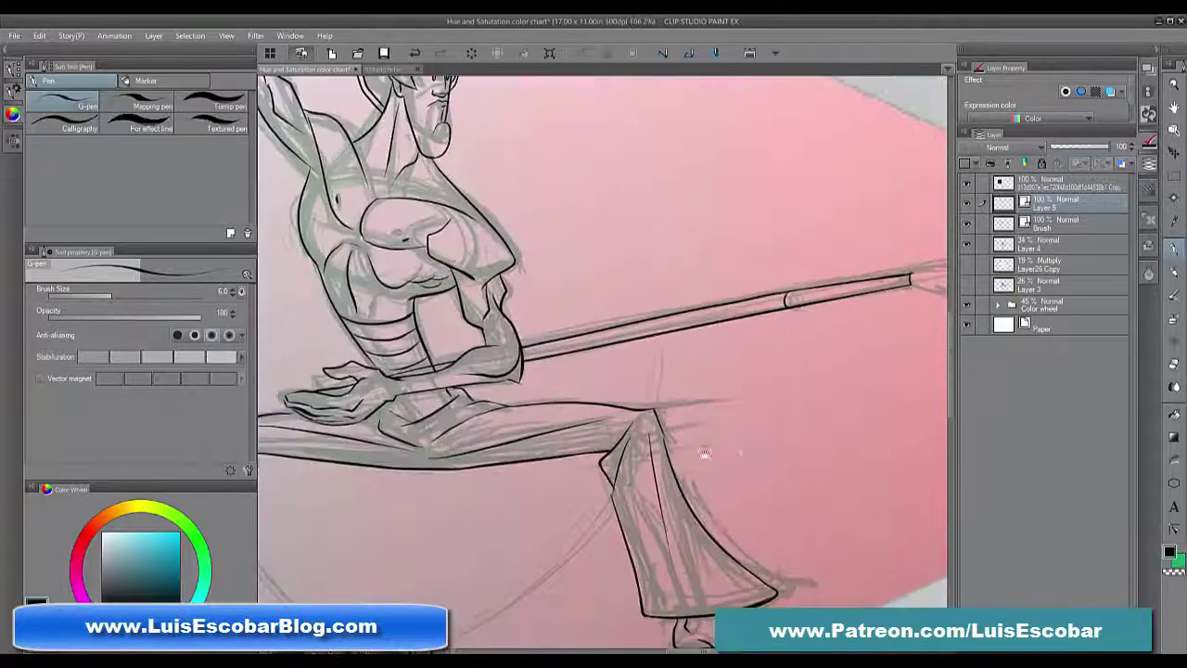
drag(376, 374, 716, 321)
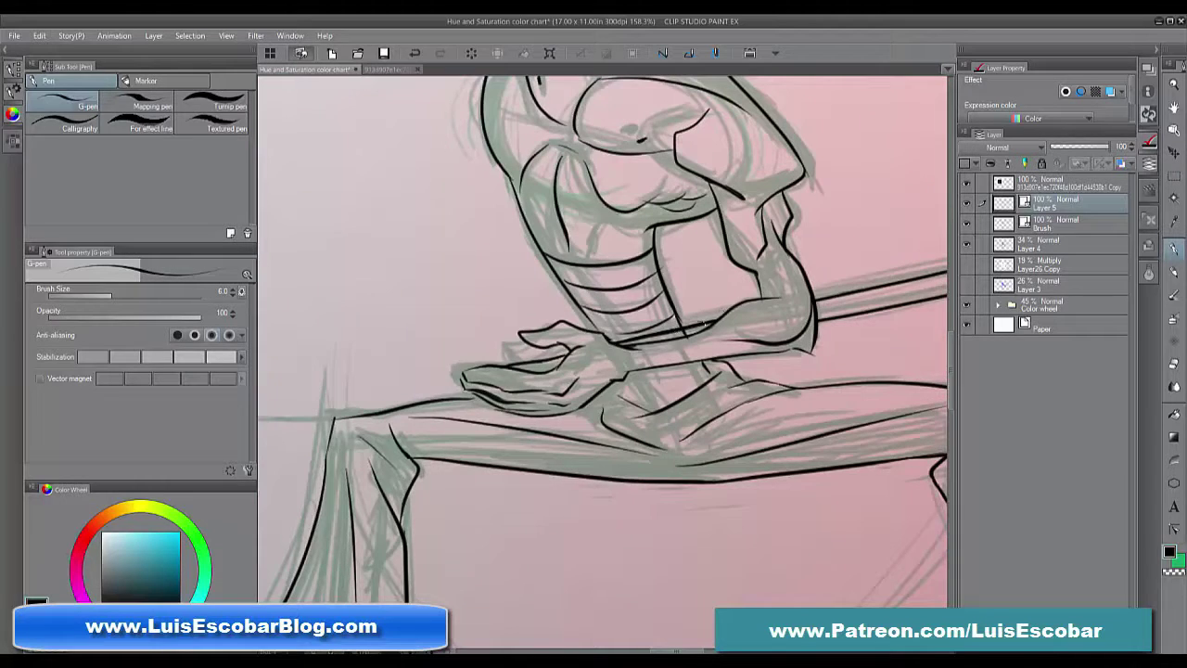
Ink the pointed outline of the brush head and the fine bristle lines inside it
key(alt+bracketleft)
drag(863, 232, 325, 365)
drag(928, 281, 668, 308)
key(alt+bracketright)
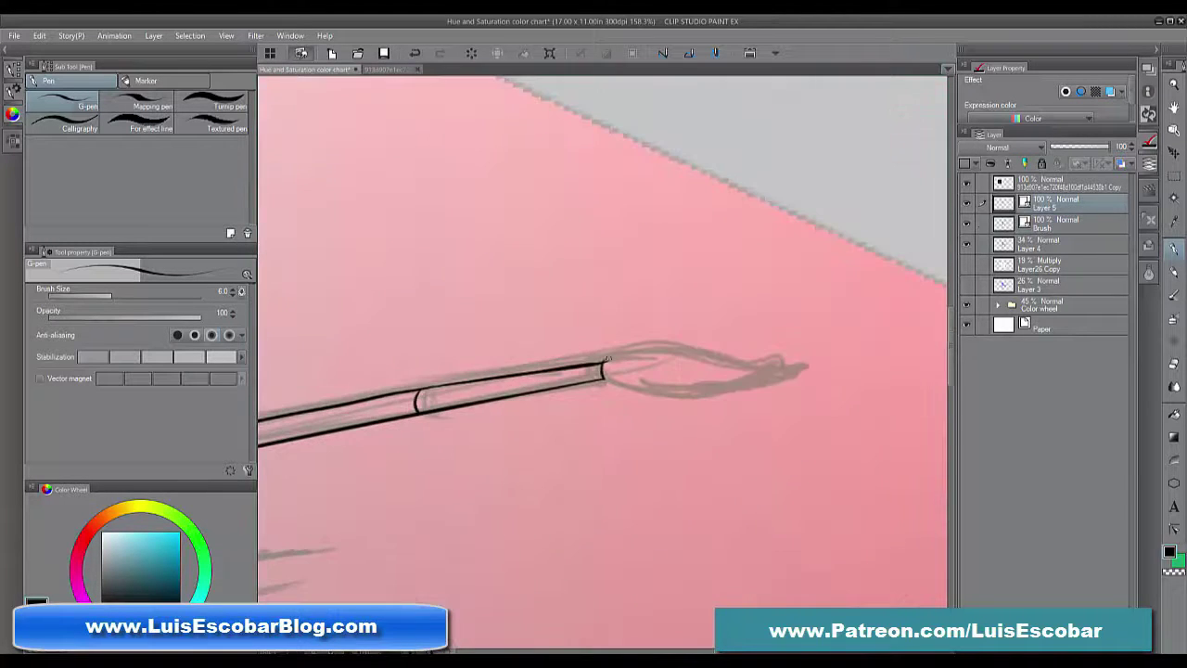
drag(604, 362, 802, 368)
mouse_move(606, 361)
mouse_down()
mouse_move(643, 396)
mouse_move(808, 369)
mouse_up()
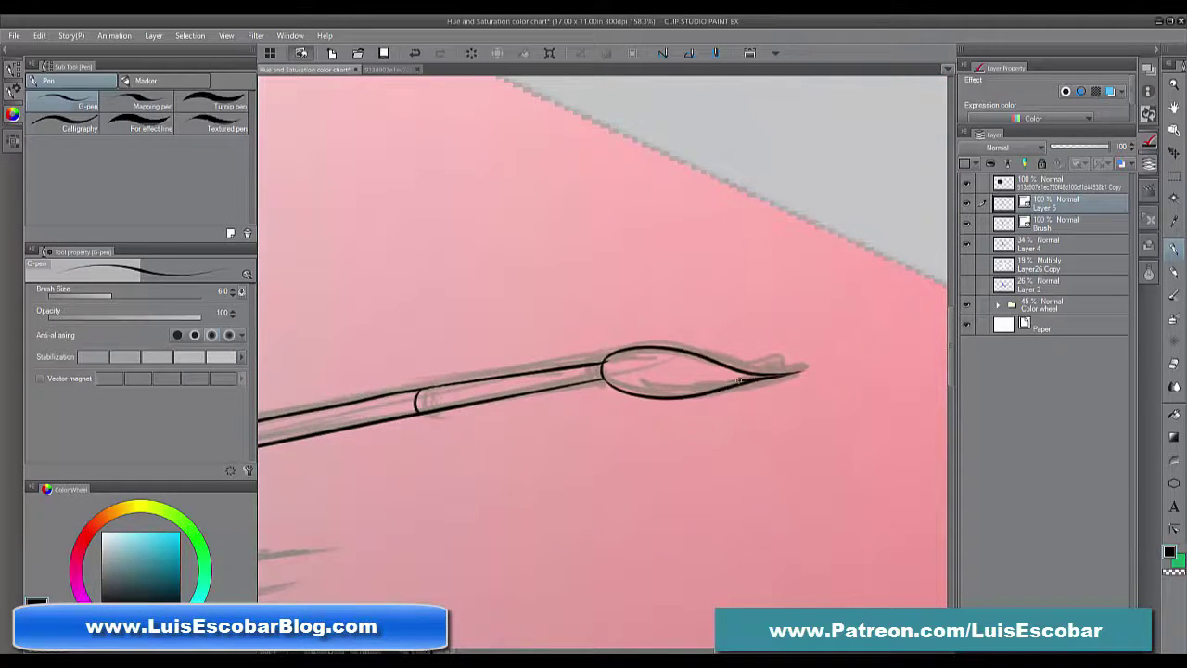
drag(683, 376, 803, 370)
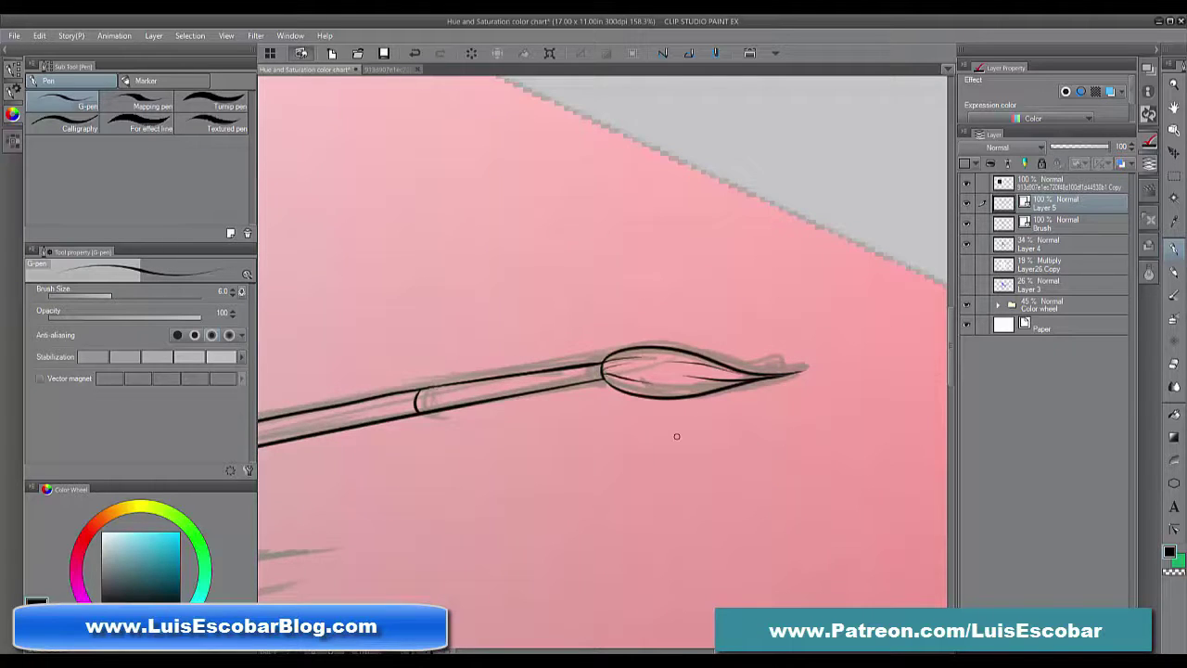
Hide the green sketch on Layer 4 and check the line art of the raised fist
scroll(682, 460, down, 5)
drag(576, 510, 770, 398)
click(967, 247)
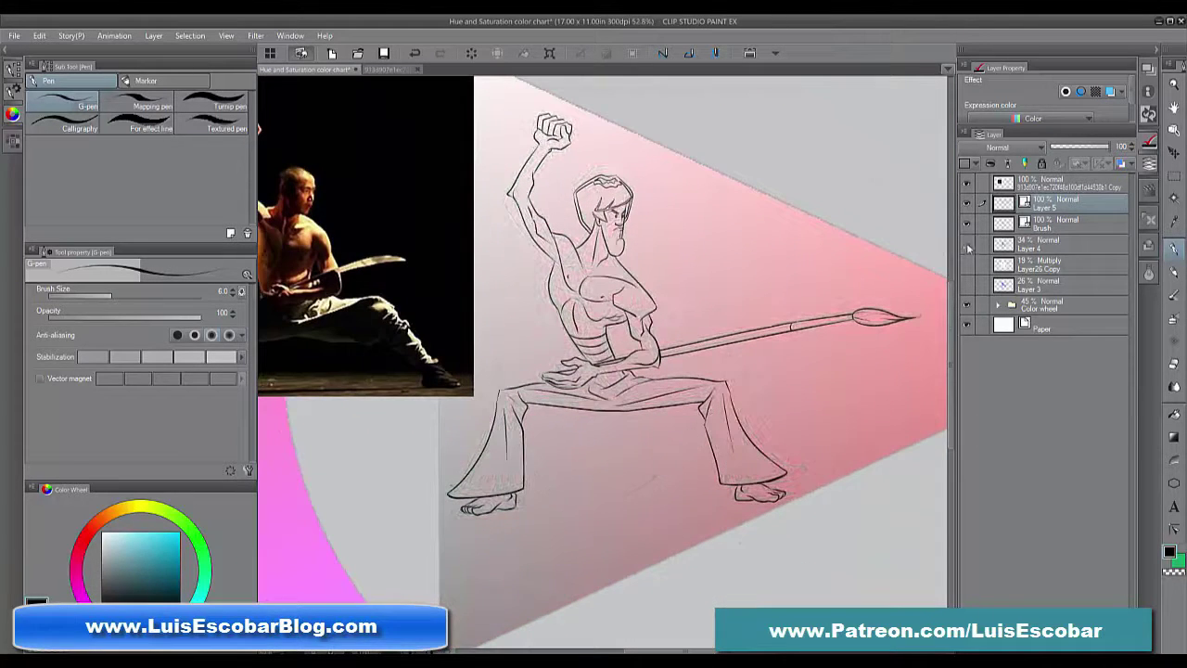
scroll(609, 379, up, 5)
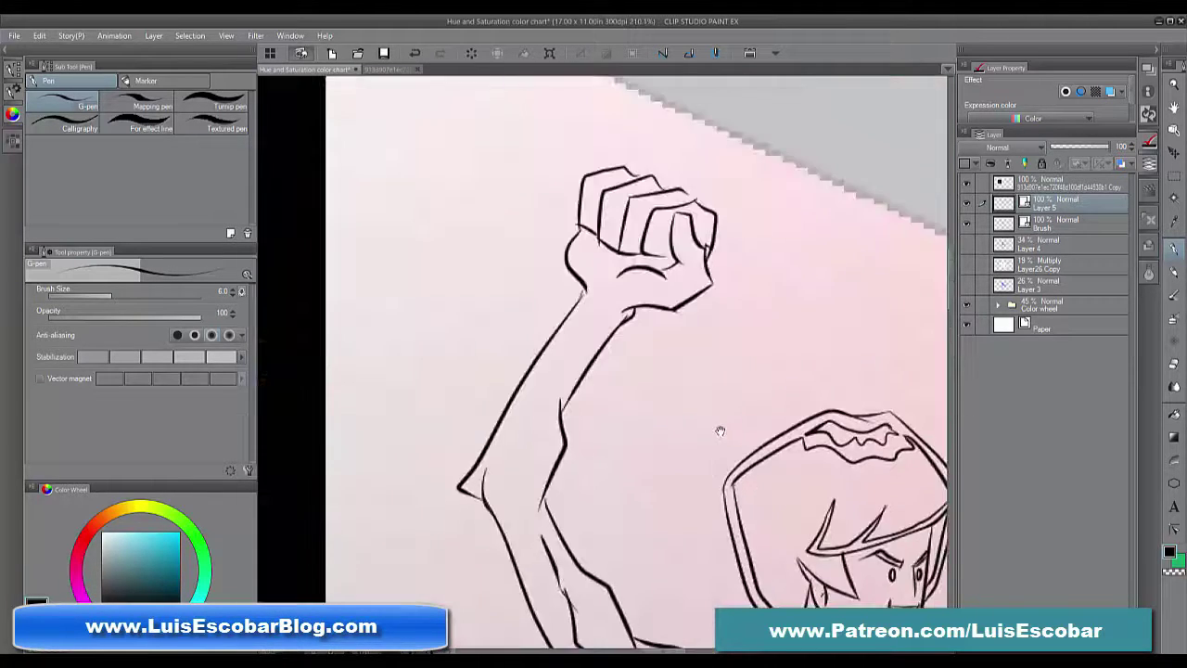
scroll(715, 423, up, 1)
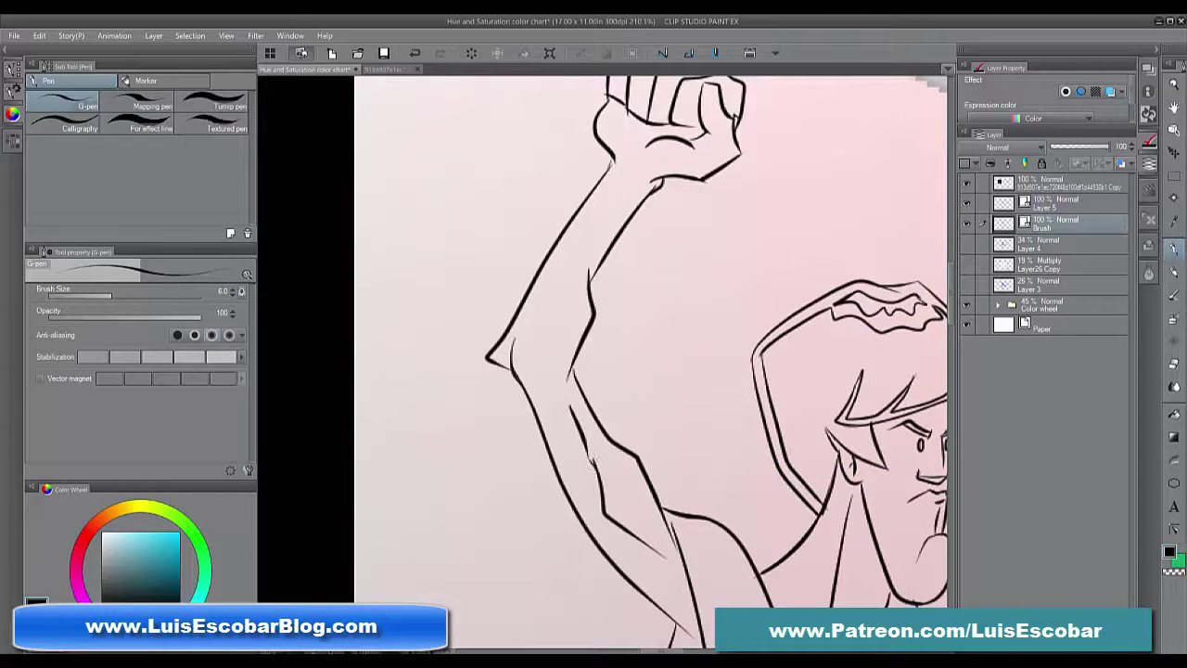
key(ctrl+z)
key(ctrl+z)
key(ctrl+y)
key(ctrl+y)
mouse_move(672, 126)
mouse_down()
mouse_move(618, 322)
mouse_move(648, 323)
mouse_up()
key(ctrl+z)
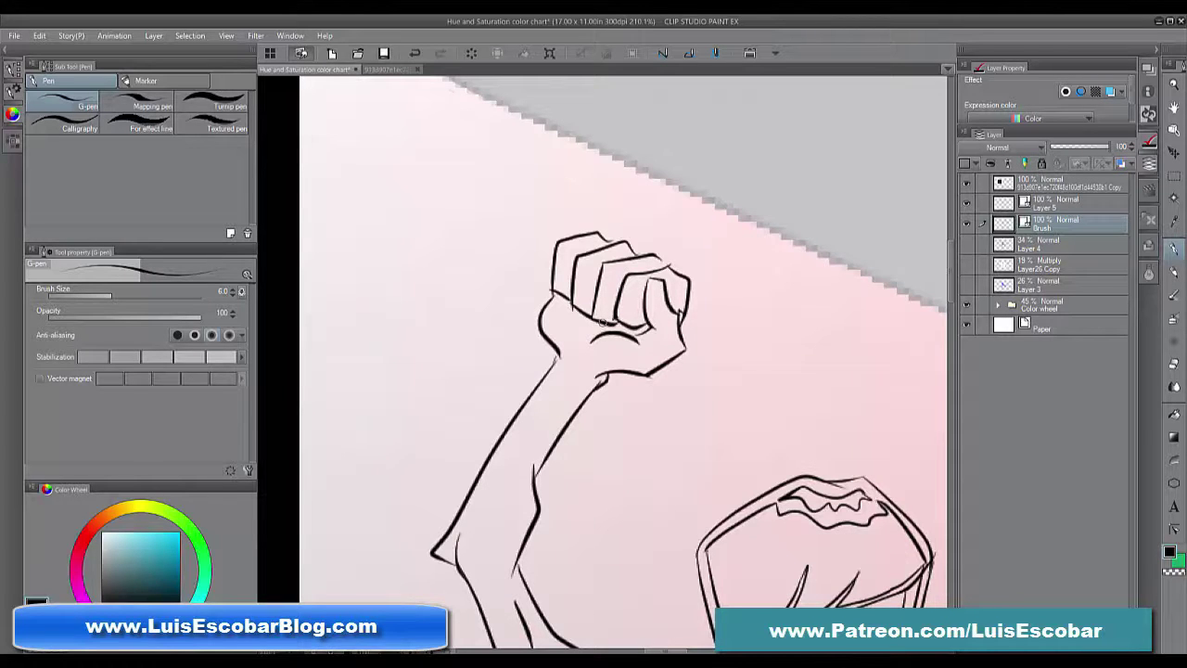
Merge Layer 5 and the Brush layer into one vector layer and save the file
scroll(603, 323, down, 7)
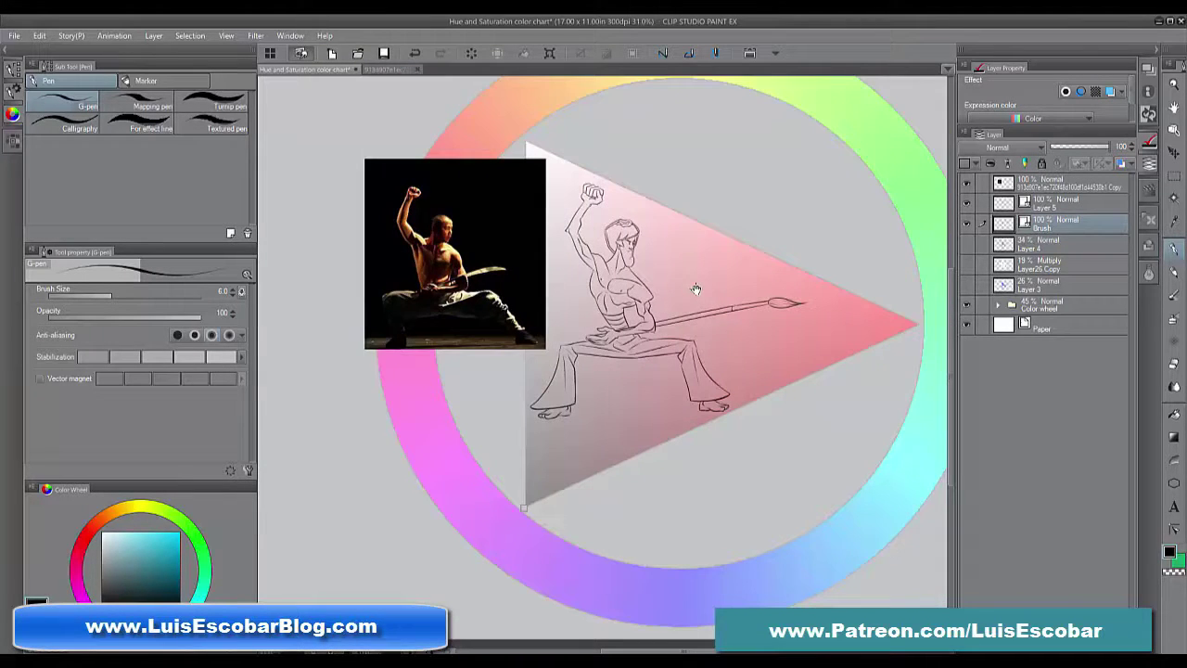
scroll(696, 288, up, 4)
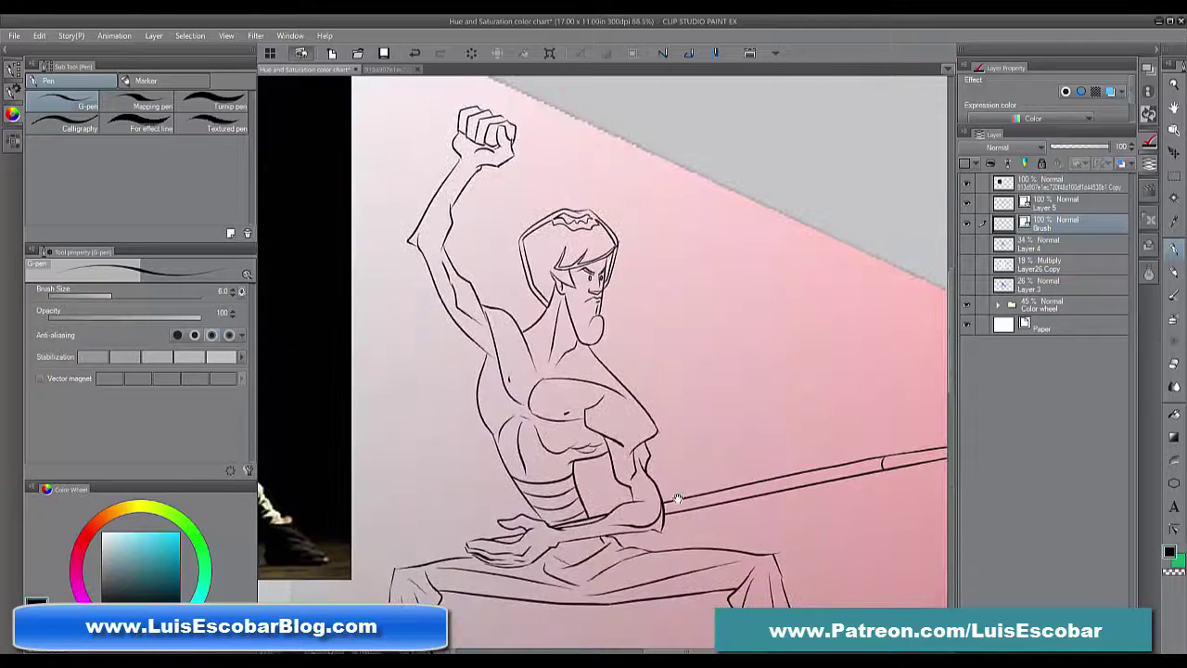
ctrl+click(1105, 204)
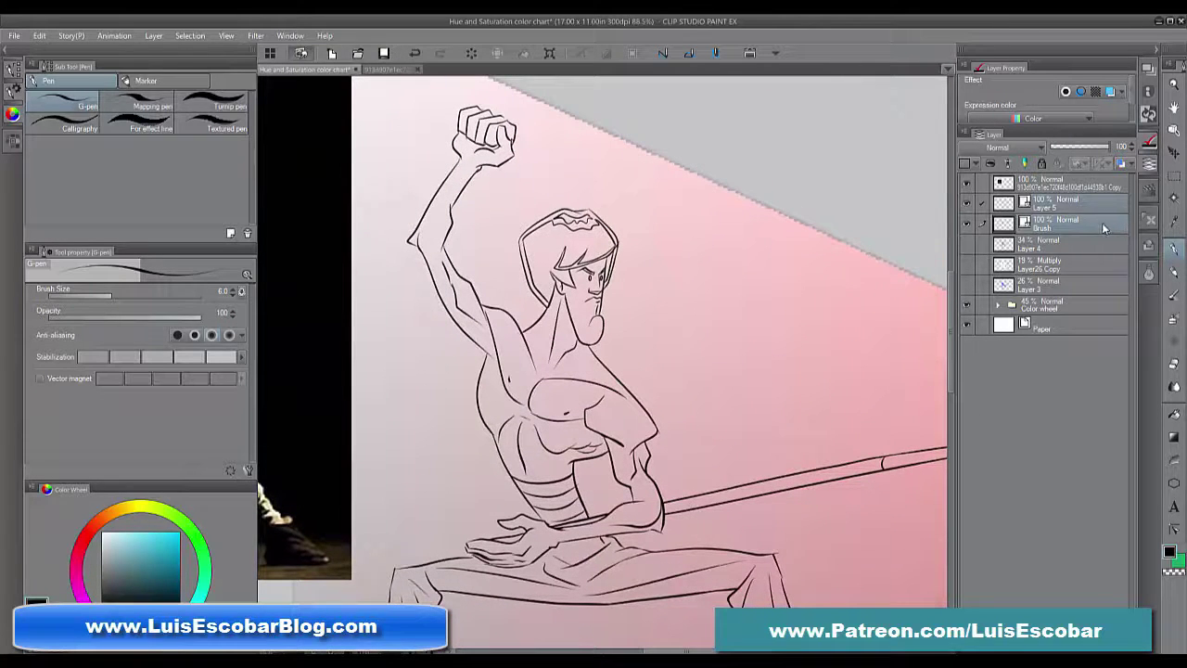
right_click(1104, 227)
click(1100, 483)
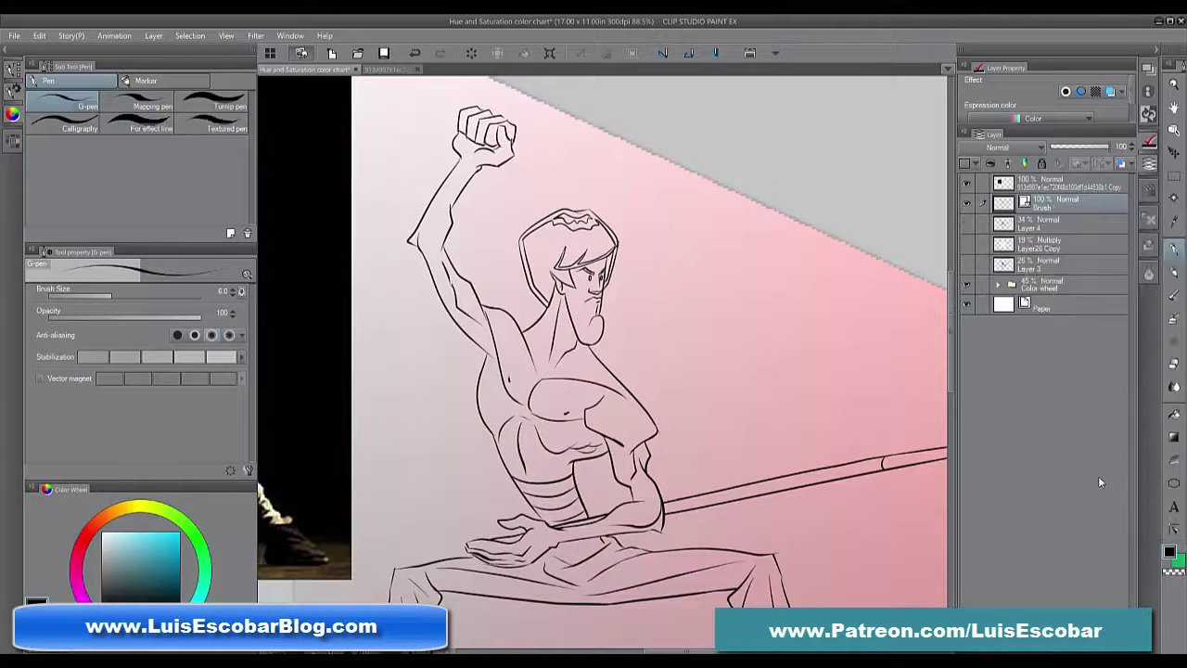
key(ctrl+s)
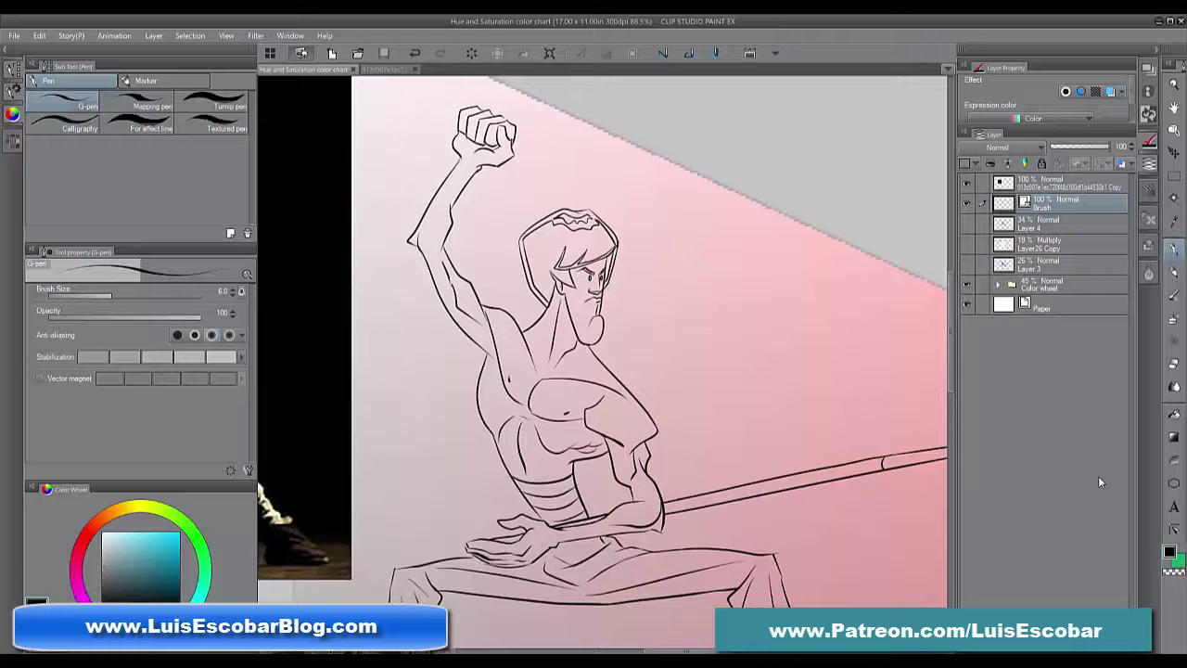
Auto-select the area around the figure with Selection for referred layers, check the outline near the fist, and undo the selection
drag(754, 464, 718, 495)
drag(819, 508, 767, 446)
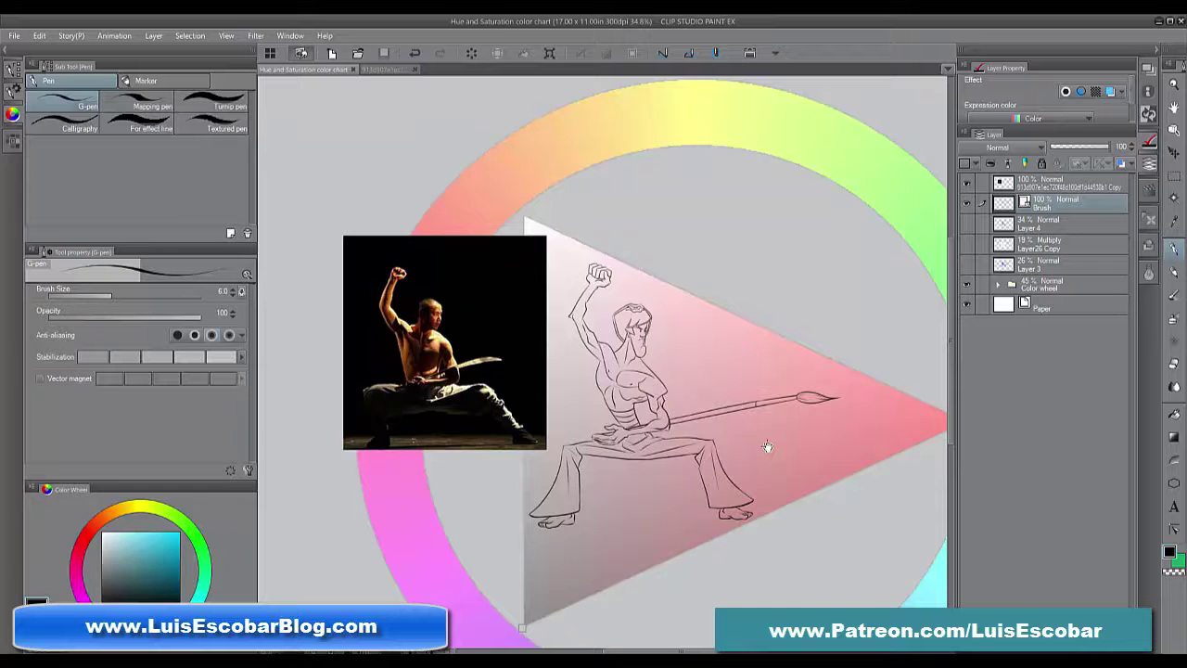
click(1174, 197)
click(834, 332)
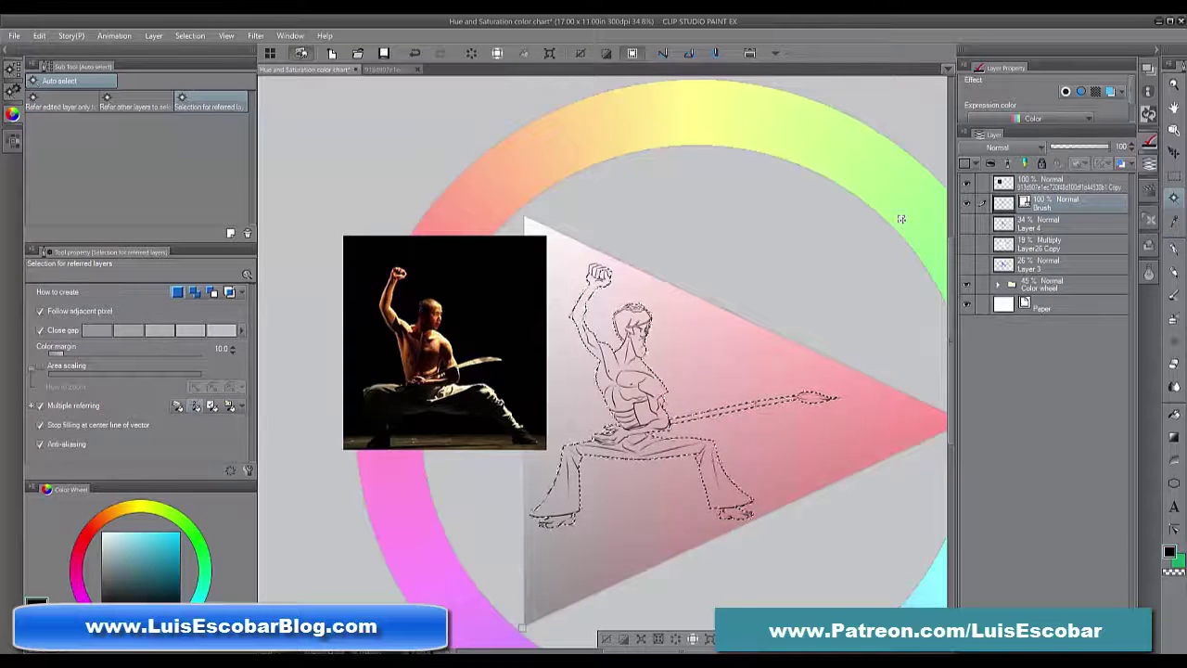
drag(648, 351, 706, 368)
drag(707, 368, 747, 469)
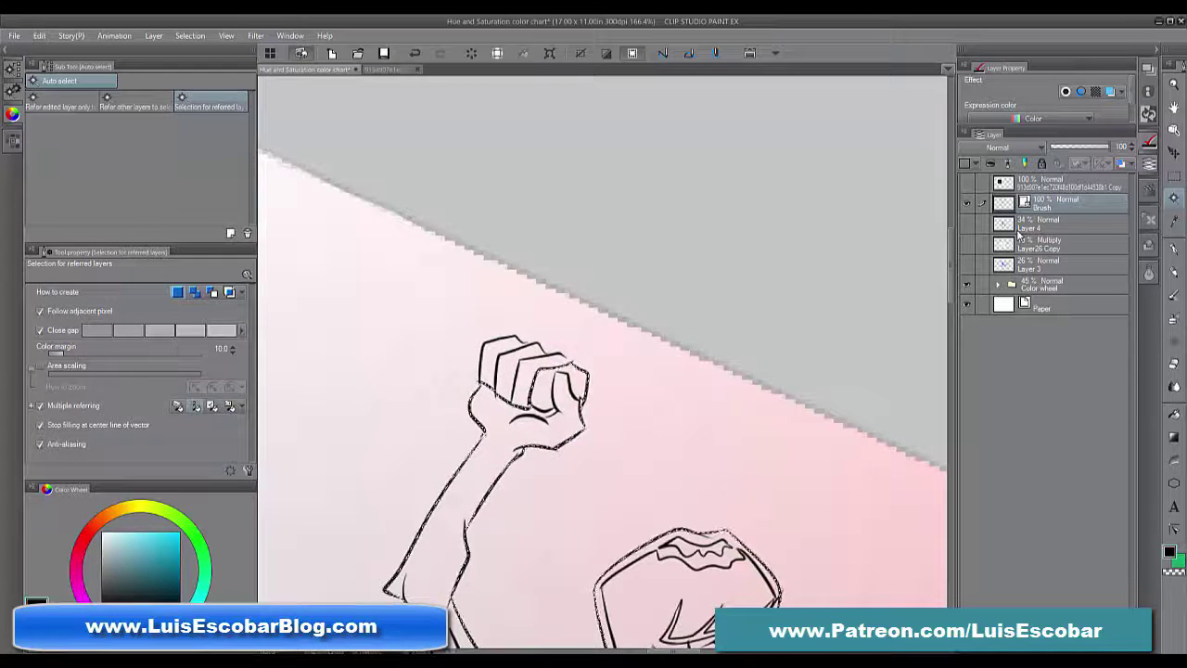
key(ctrl+z)
Set the Object tool to Control point and scale/rotate and close the gaps at the fist's knuckle strokes and the wrist
drag(461, 376, 821, 450)
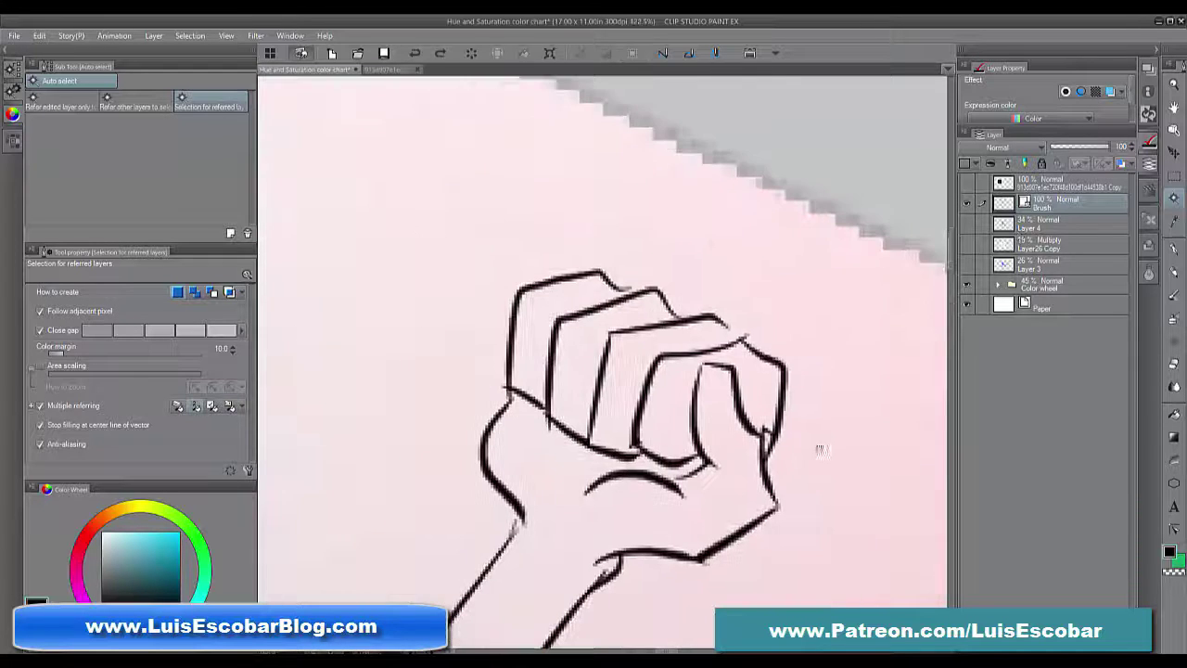
key(o)
click(217, 349)
click(173, 367)
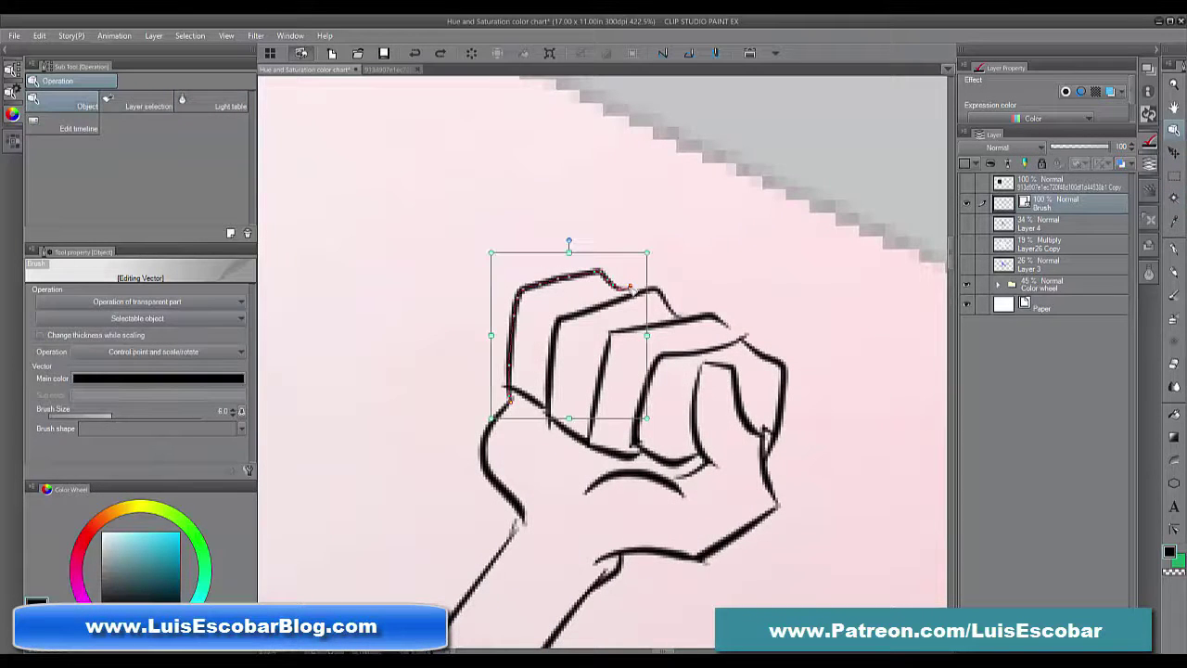
click(728, 331)
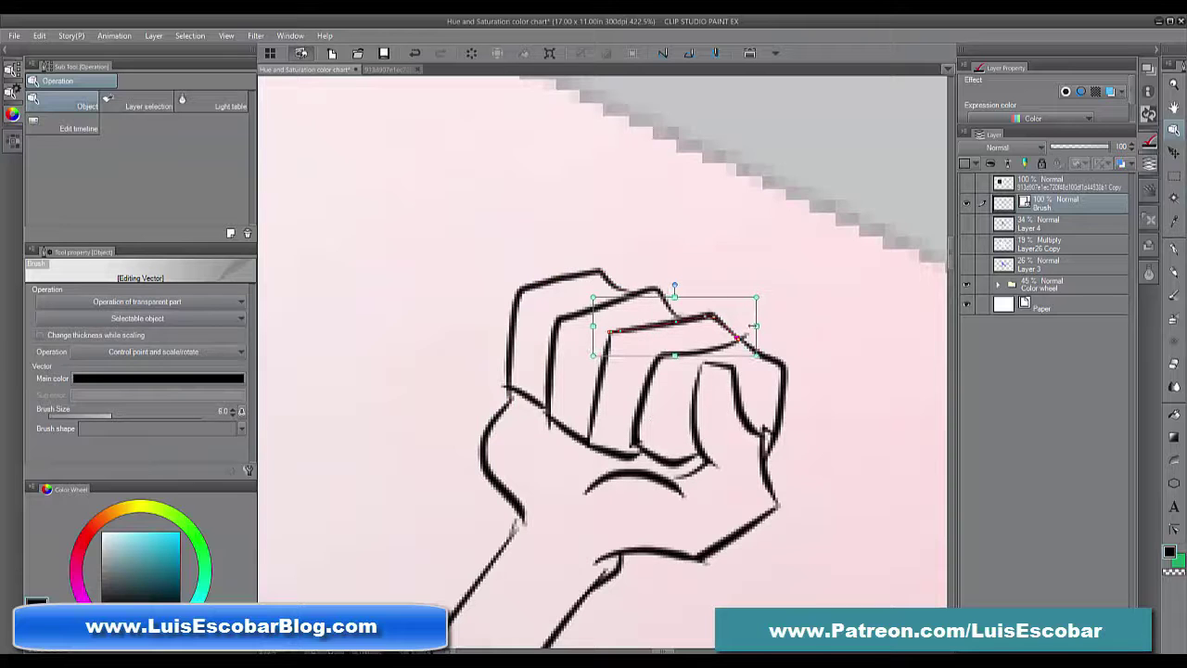
click(517, 527)
drag(516, 527, 522, 515)
Test the adjusted outline by auto-selecting the area around the figure, and clear that selection
scroll(710, 517, down, 10)
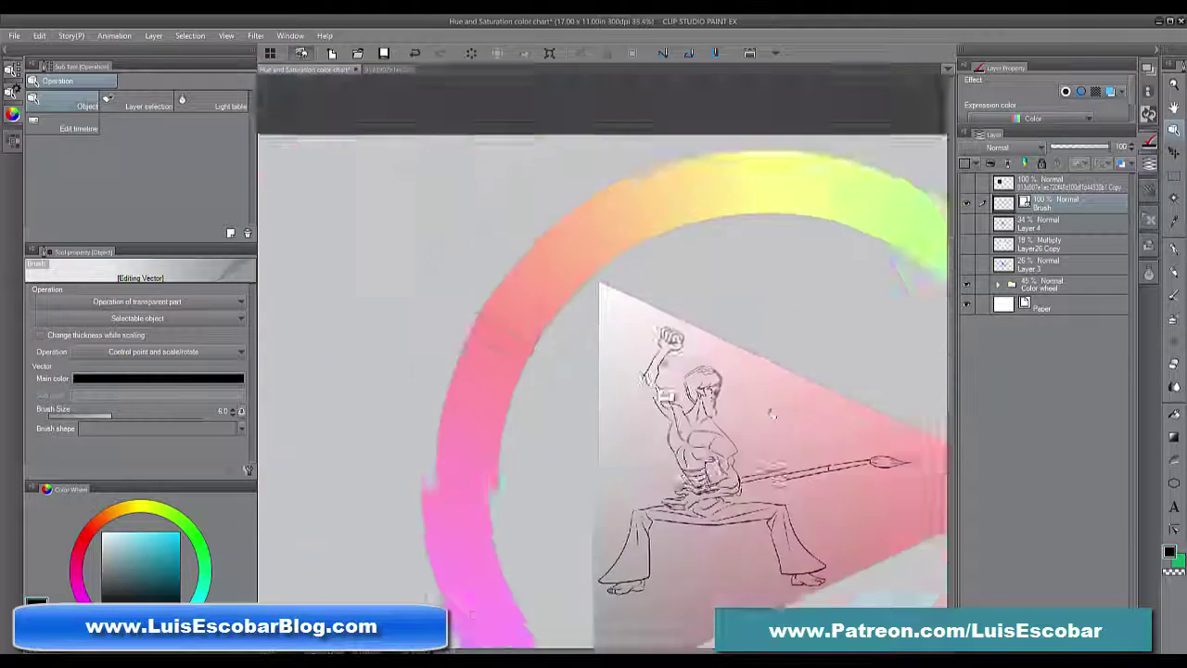
drag(771, 411, 627, 313)
key(w)
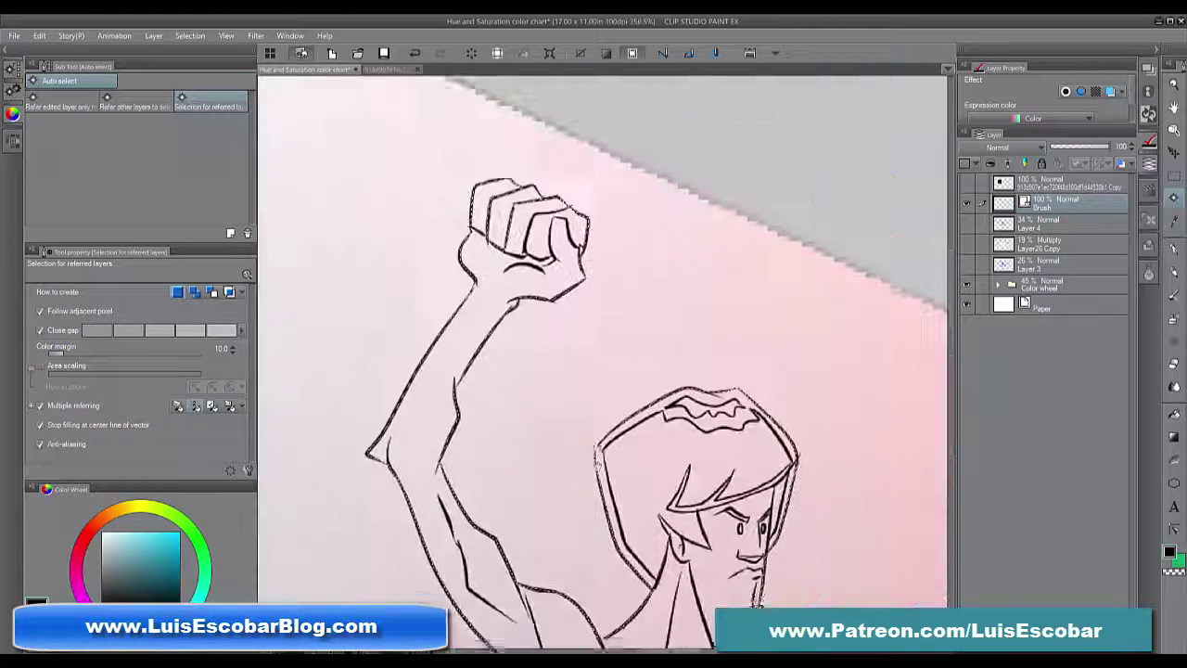
key(ctrl+d)
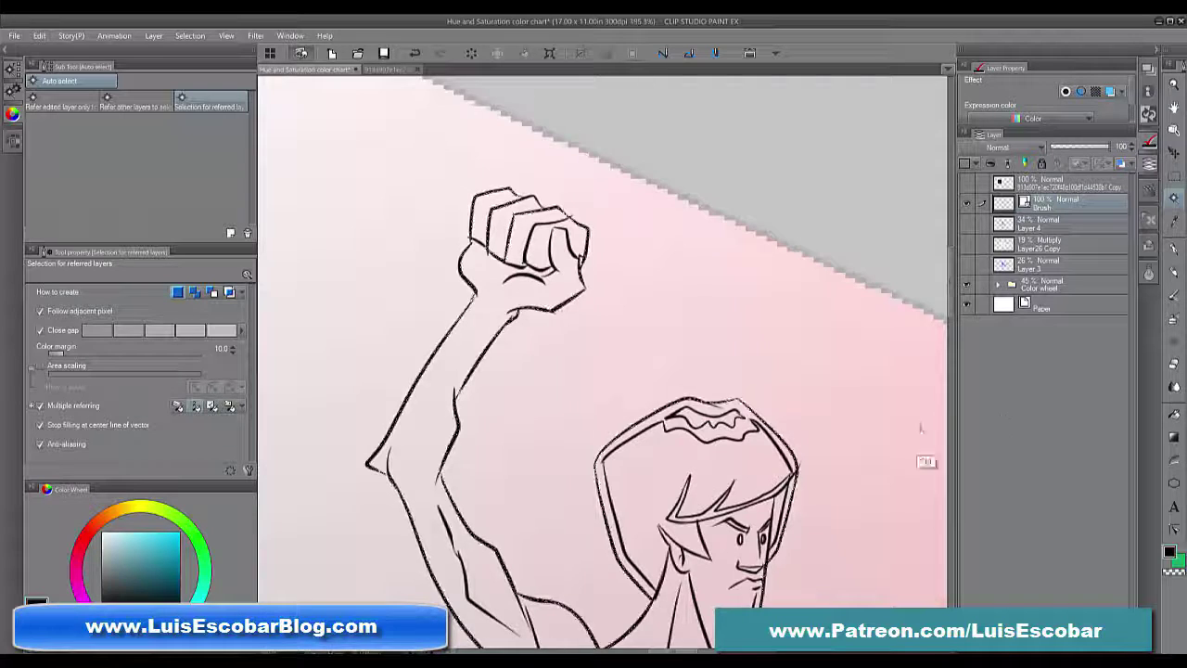
Move the end control point of the fist's second finger stroke to meet the neighbouring finger's line
scroll(918, 436, up, 4)
drag(641, 192, 813, 477)
key(o)
click(628, 272)
click(581, 269)
click(617, 276)
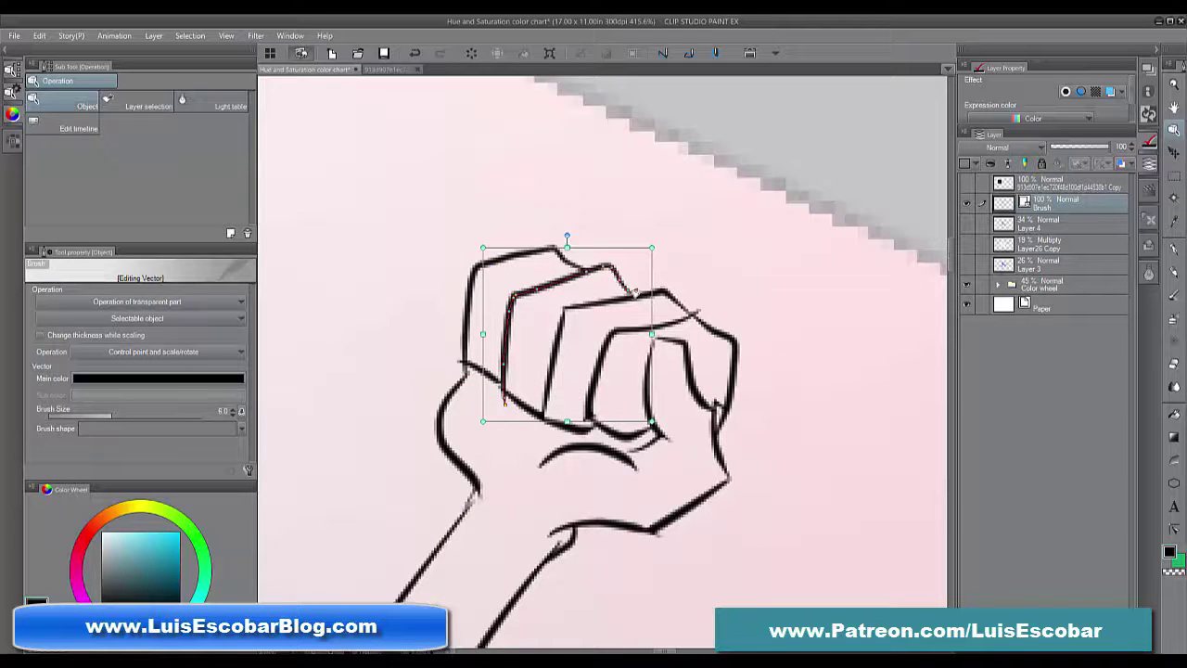
Auto-select the area around the martial artist with Selection for referred layers and invert the selection to the figure
key(w)
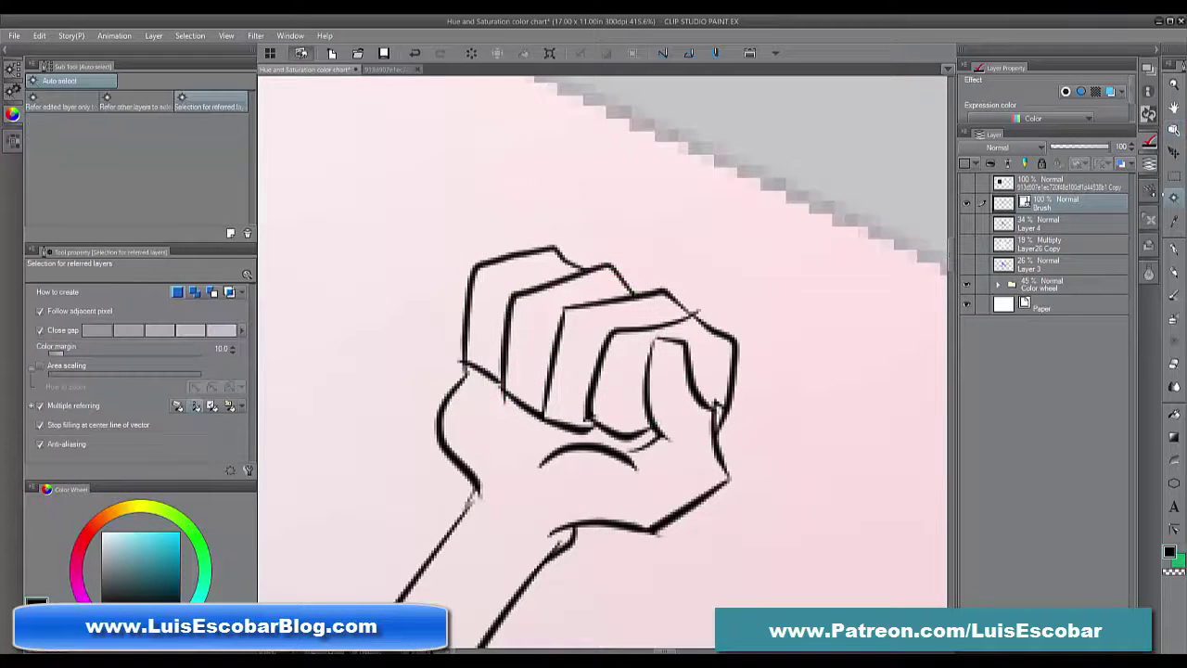
click(663, 227)
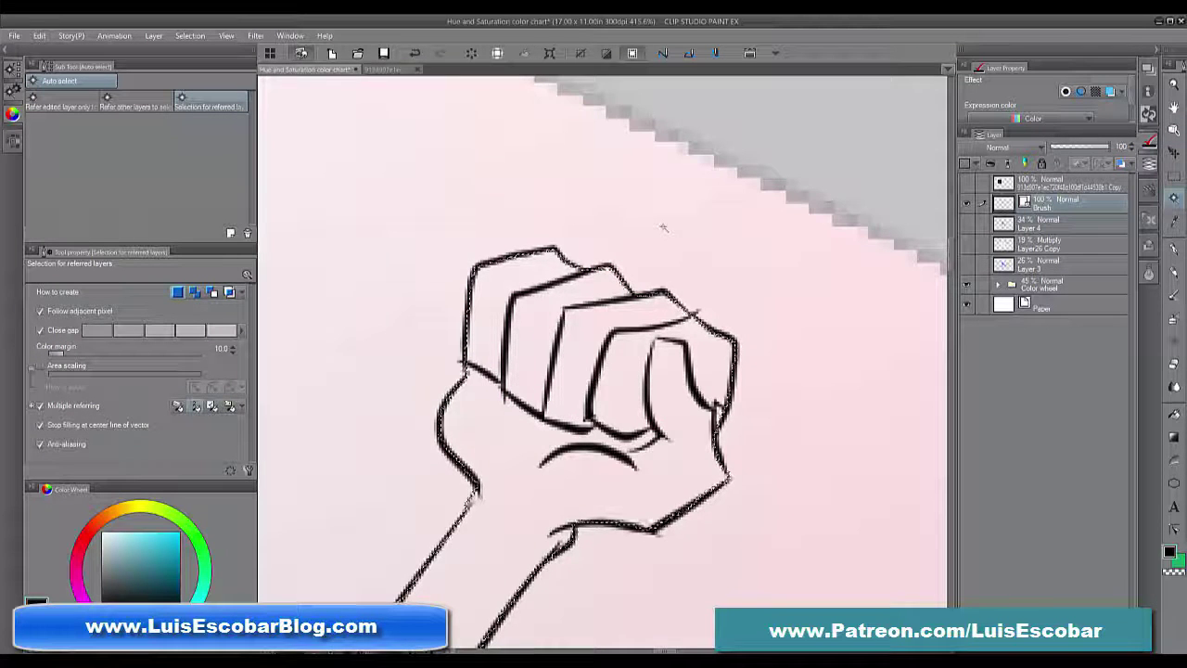
drag(665, 490, 477, 175)
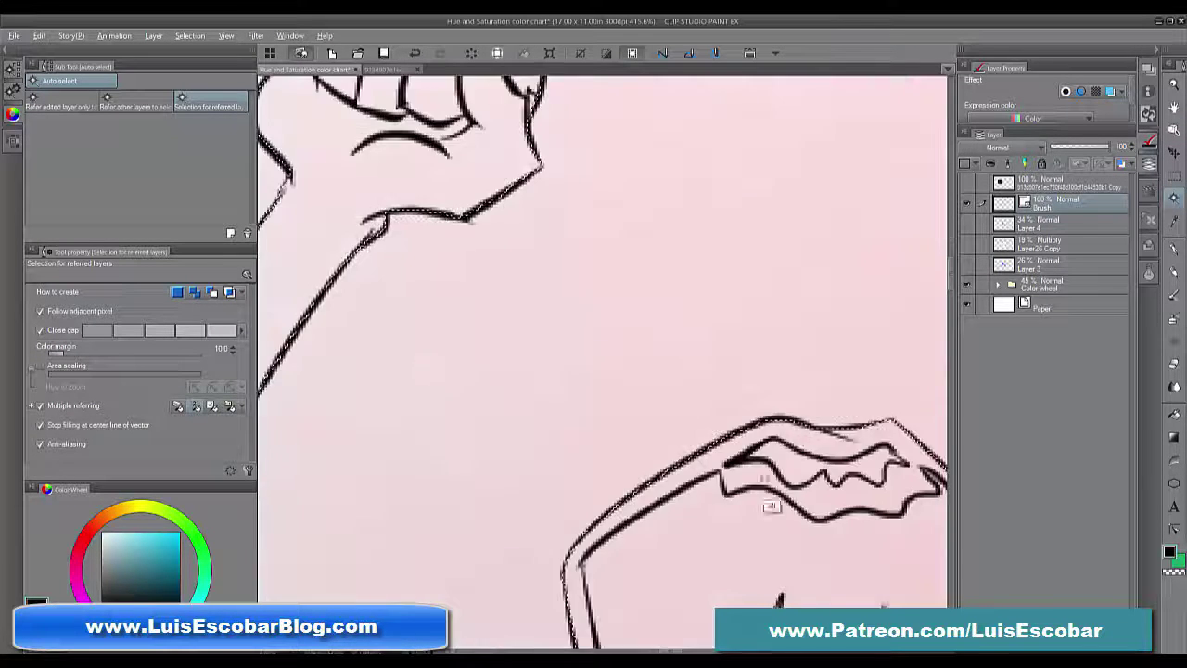
scroll(771, 507, down, 8)
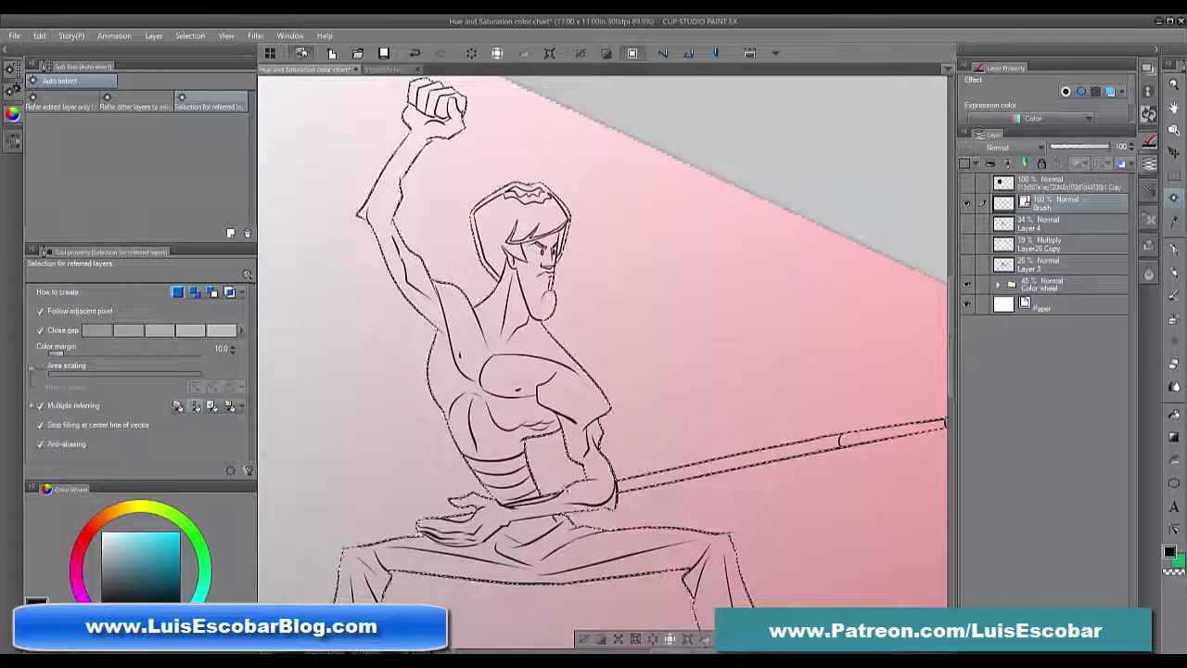
click(153, 35)
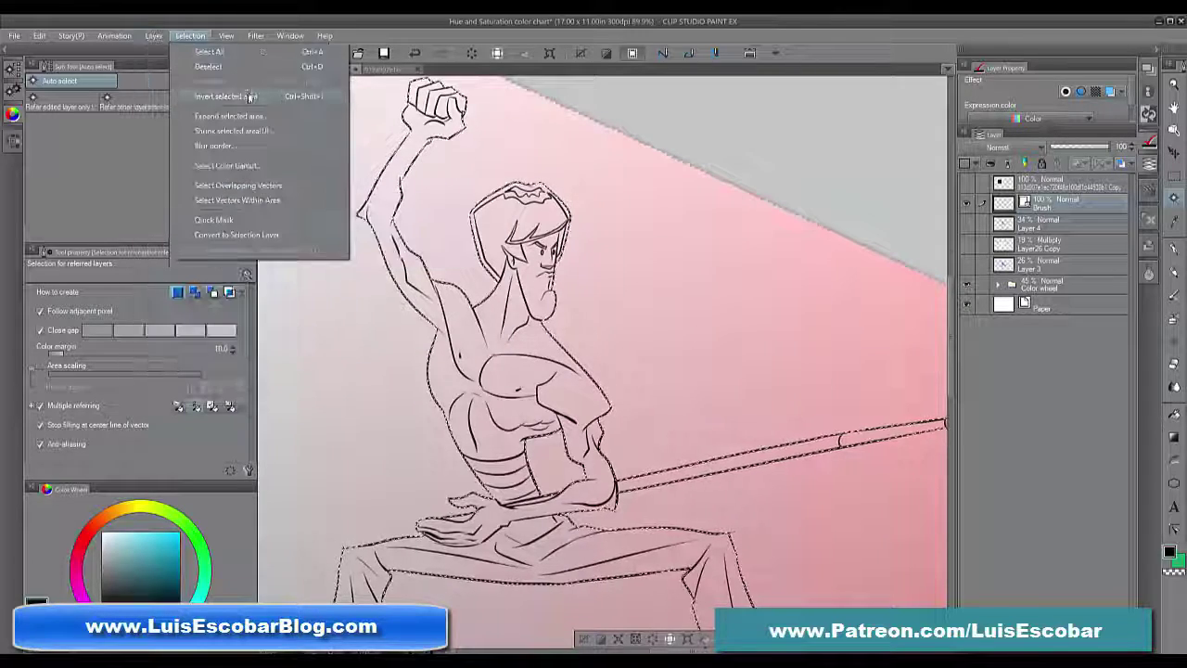
Add a raster layer beneath the Brush line art and fill the selected figure and his long brush with white
click(192, 51)
click(1174, 414)
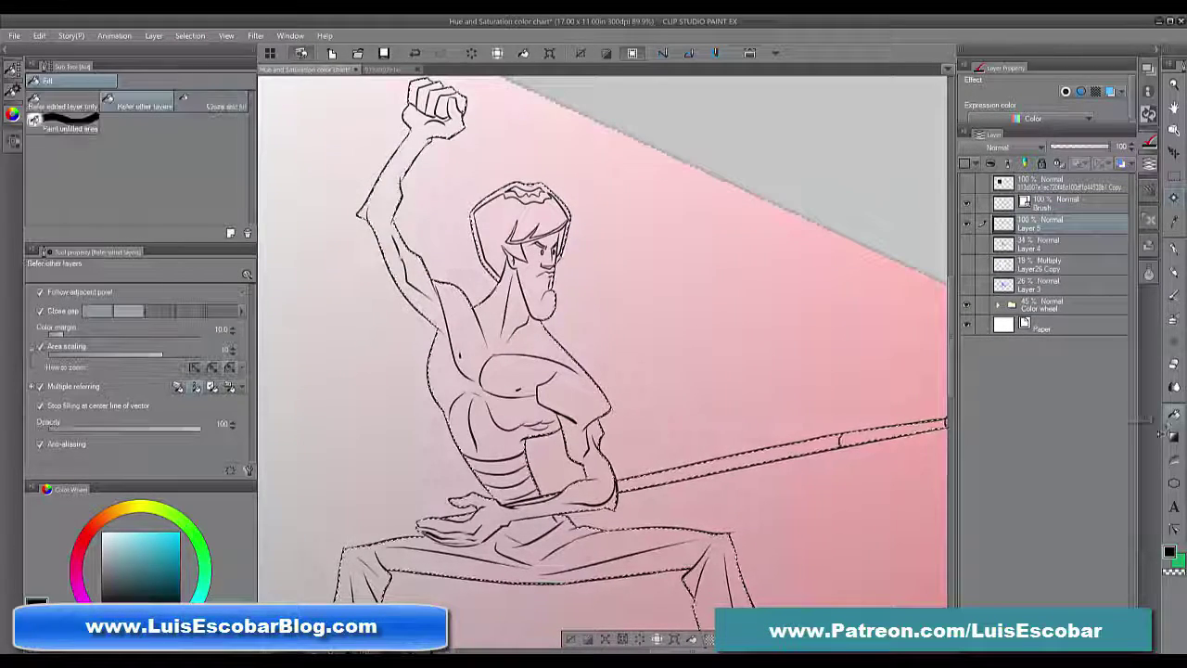
click(570, 393)
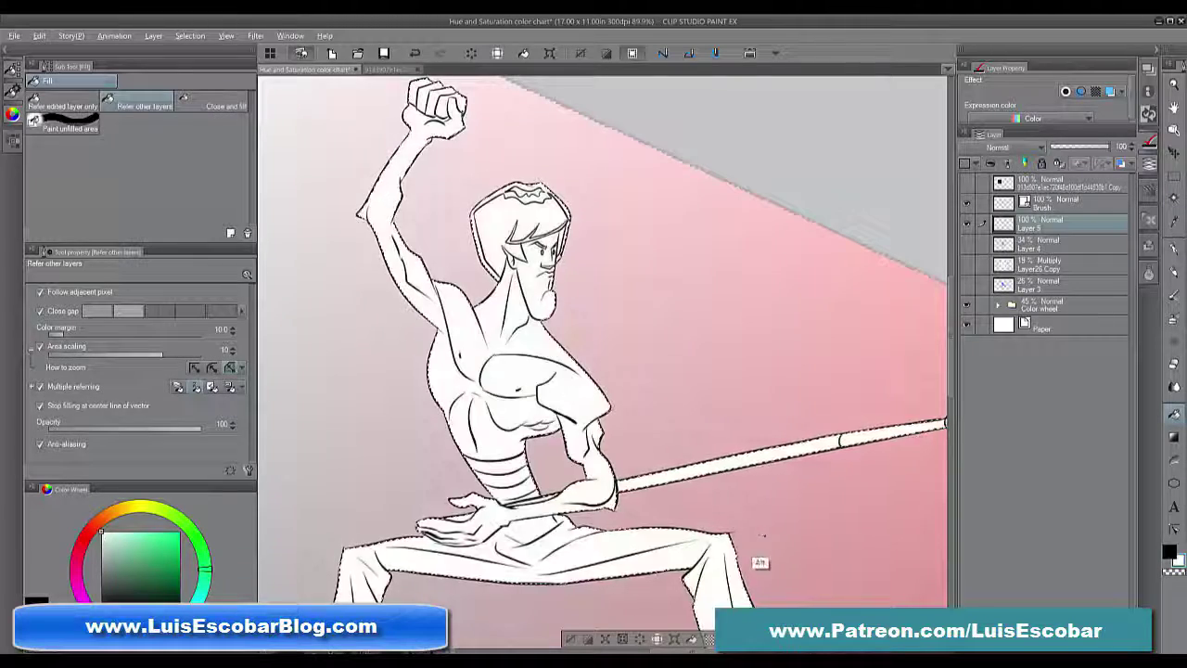
scroll(771, 490, down, 5)
drag(771, 490, 671, 320)
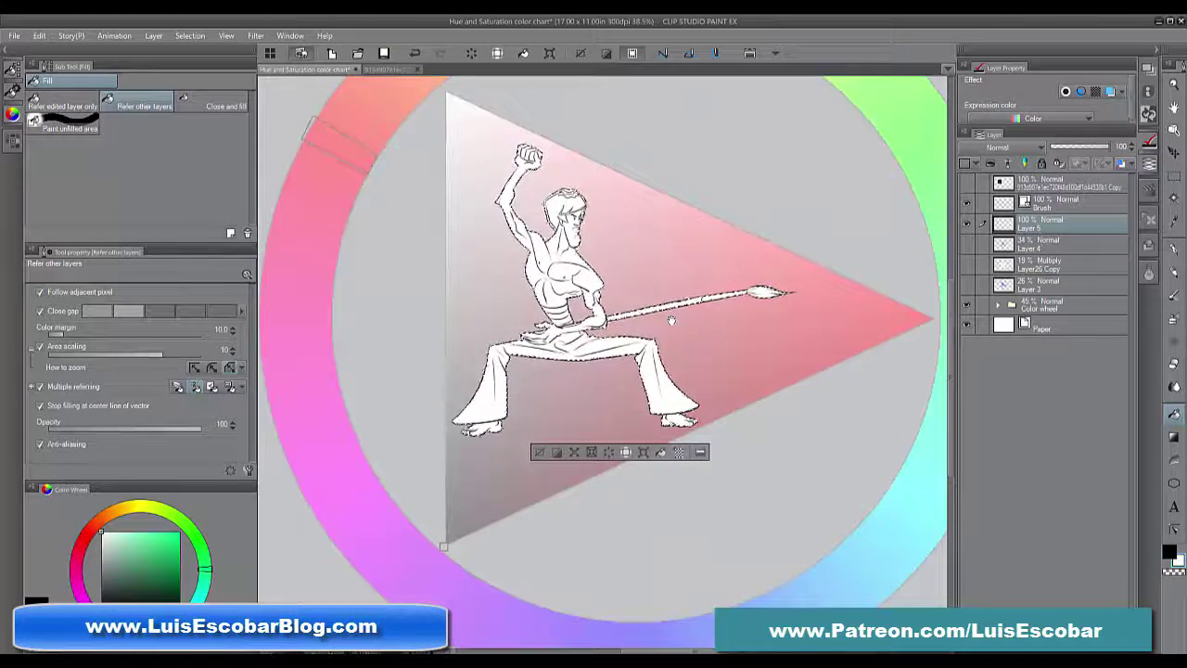
Set the Color wheel folder's opacity to 100%, clear the selection, and save the document
click(1057, 305)
drag(1078, 147, 1120, 157)
click(540, 453)
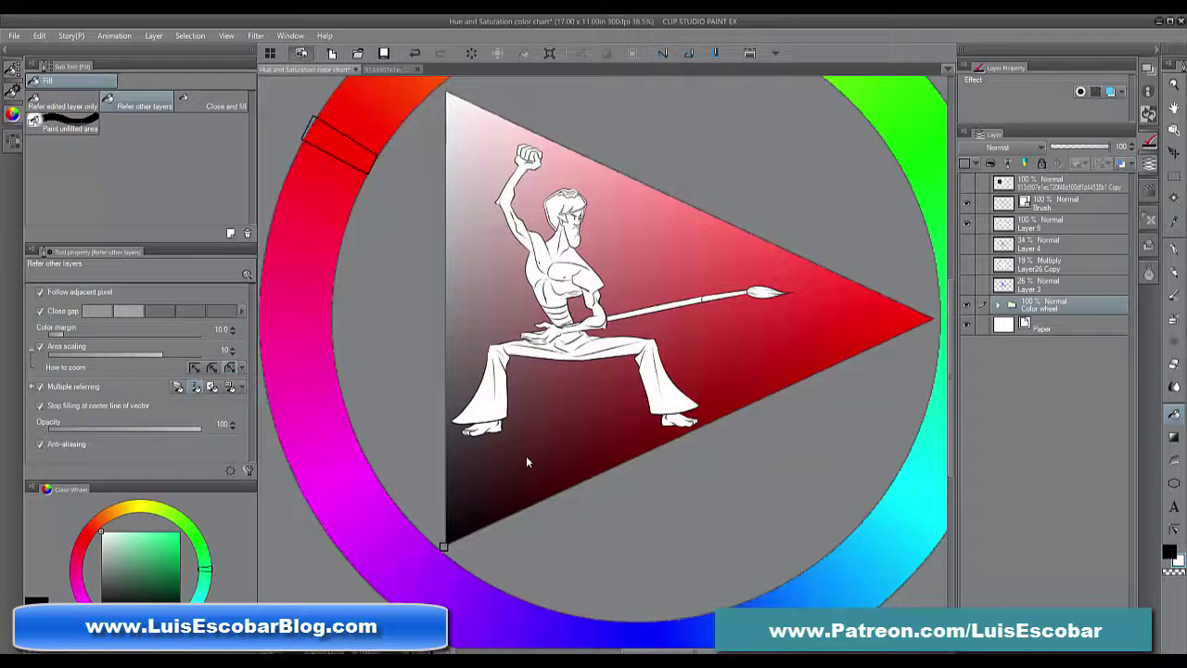
click(384, 53)
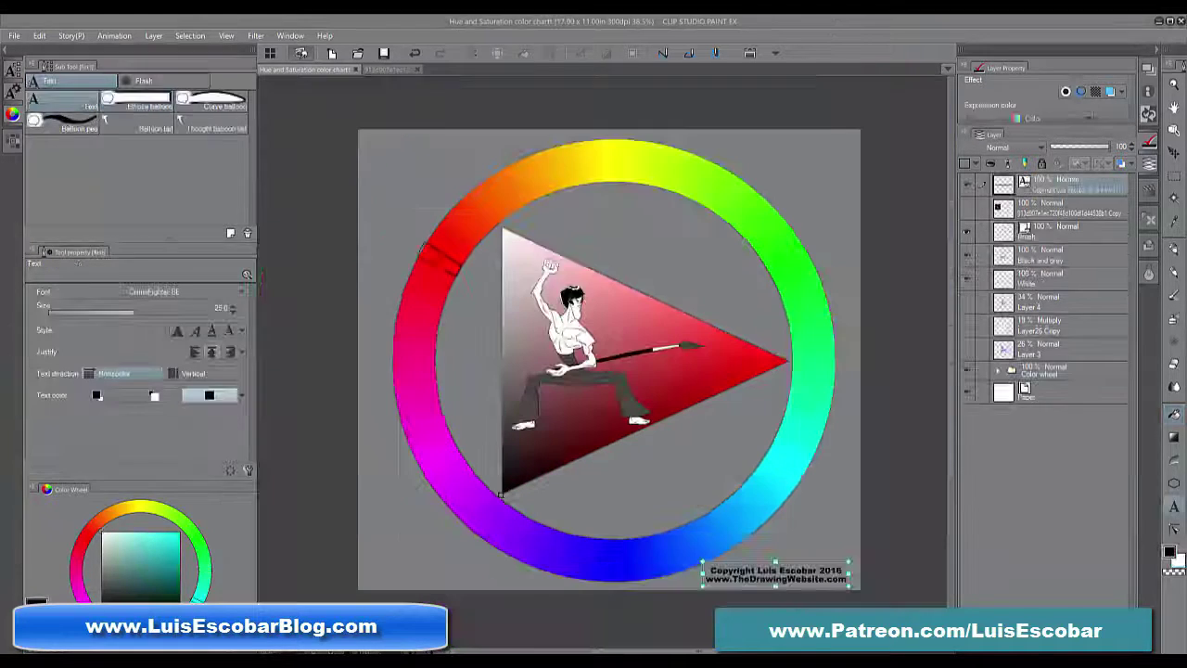
Inspect the coloured martial artist against the colour wheel and save the document
scroll(630, 422, up, 4)
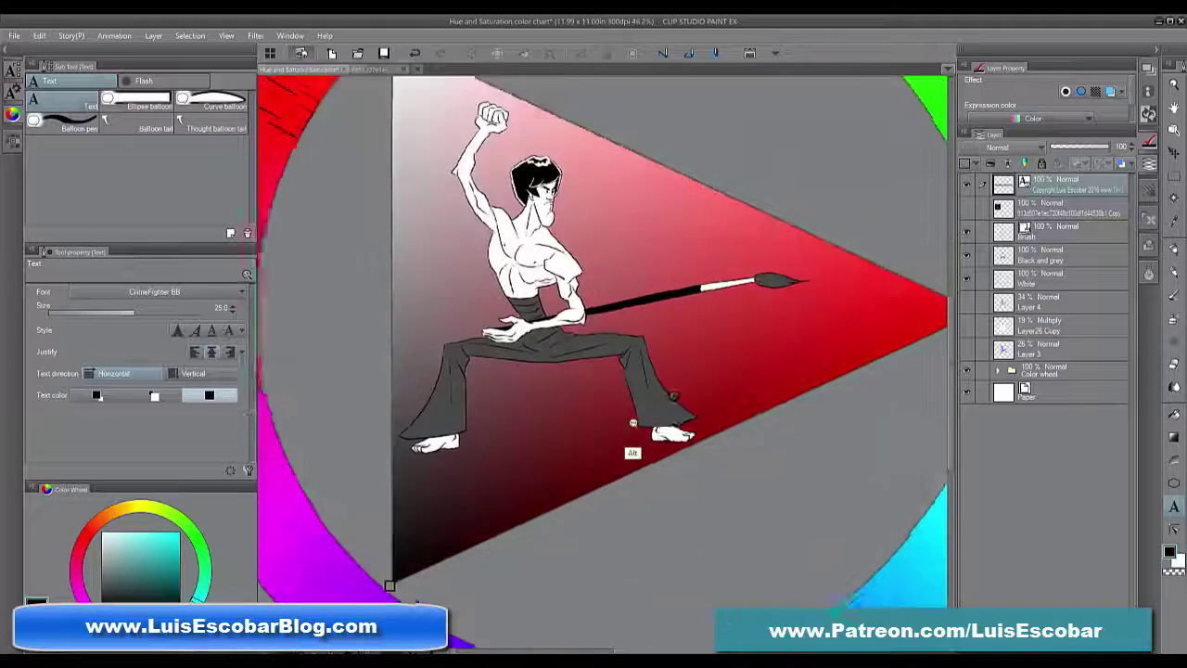
scroll(647, 405, down, 3)
scroll(666, 469, up, 1)
drag(667, 469, 618, 485)
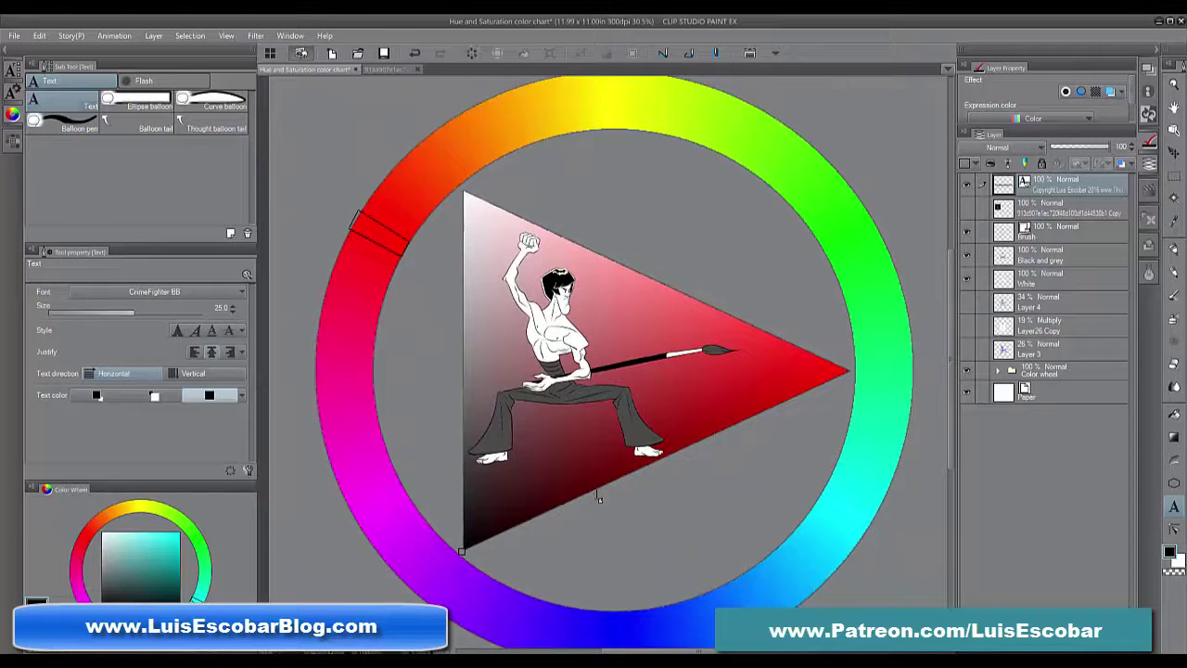
click(384, 53)
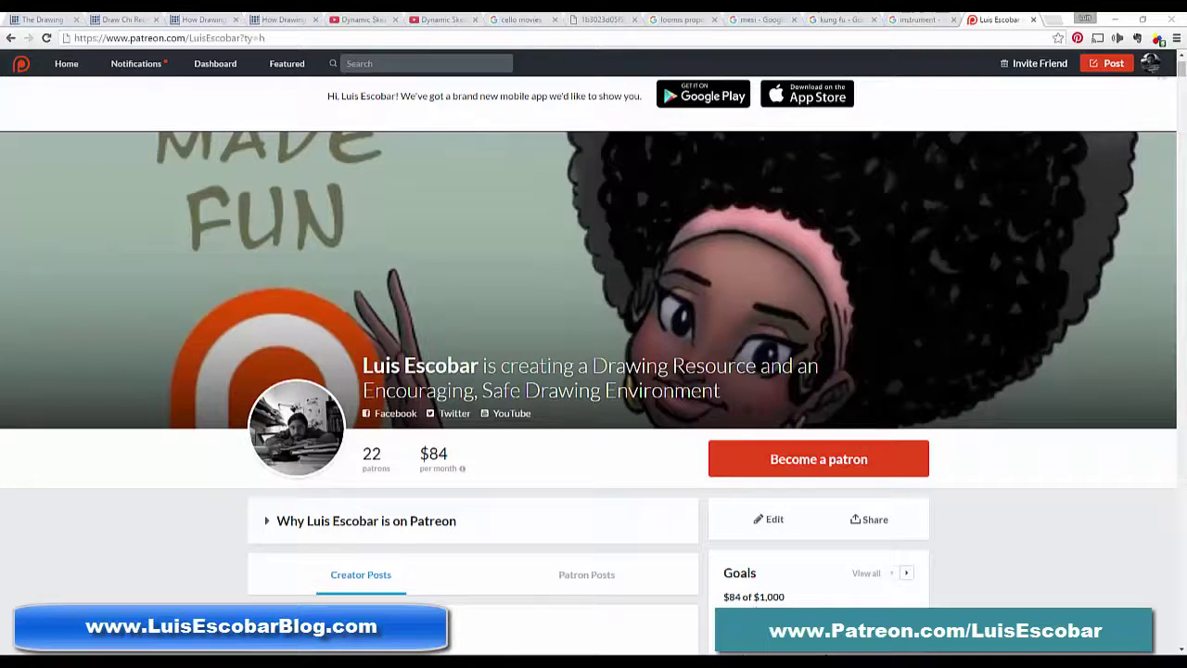
In the browser, look through the creator's Patreon page from the profile header and goals down to the end of the posts
scroll(818, 484, down, 4)
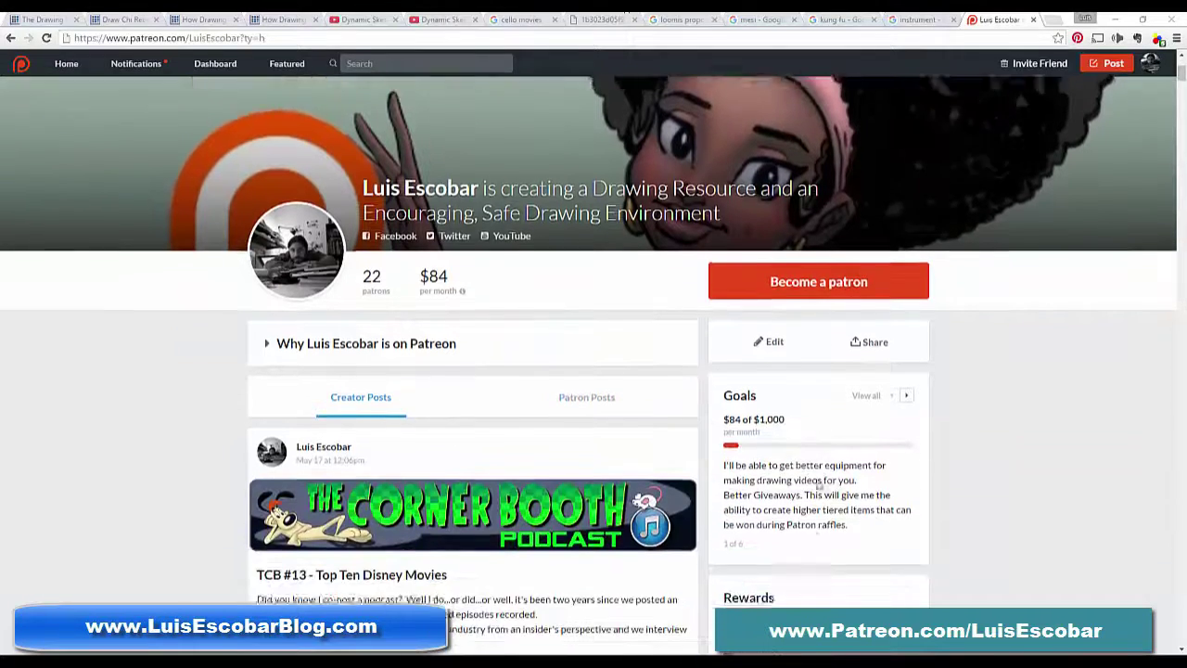
scroll(818, 484, down, 4)
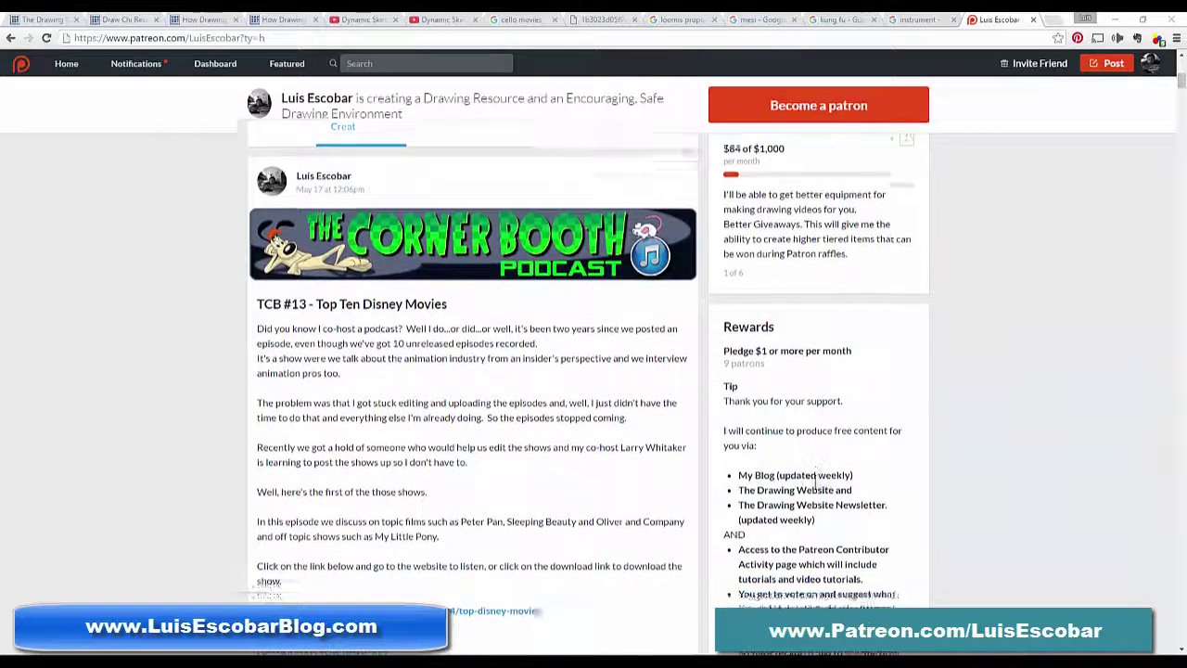
scroll(815, 482, down, 7)
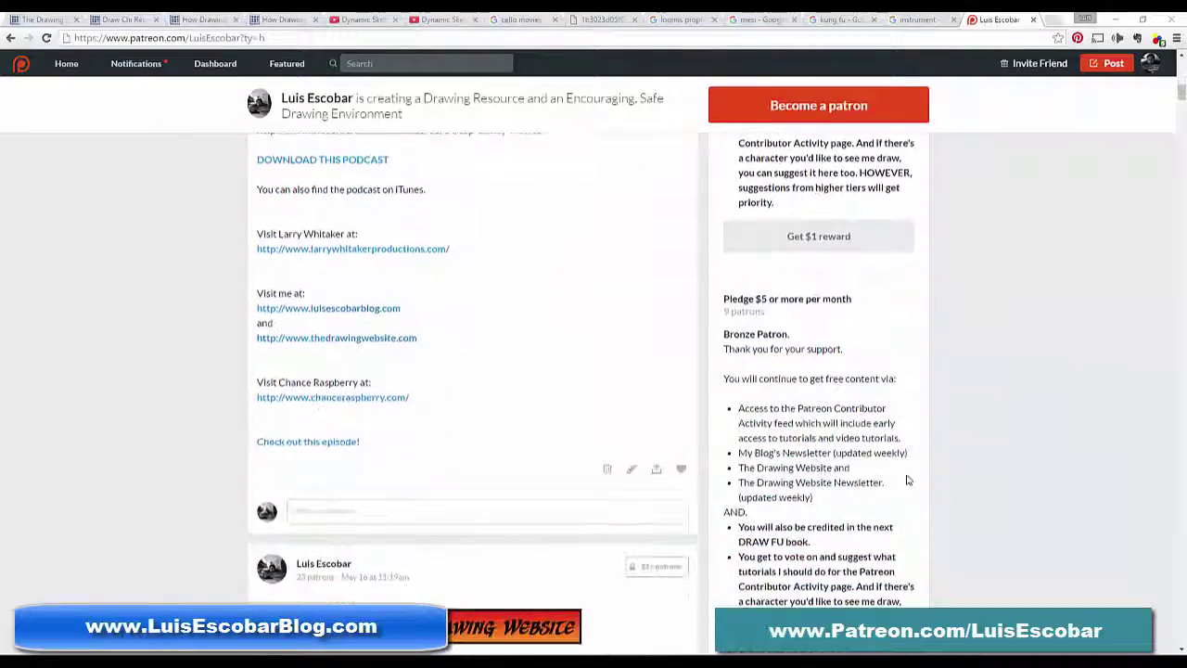
scroll(908, 480, down, 10)
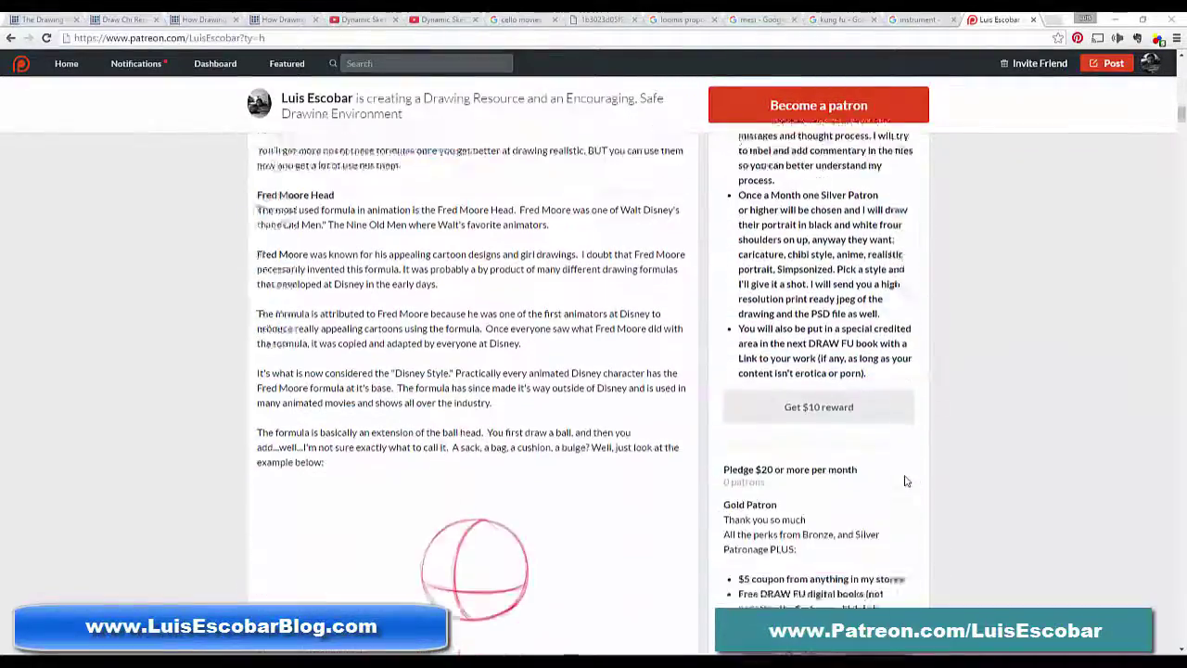
scroll(904, 482, down, 15)
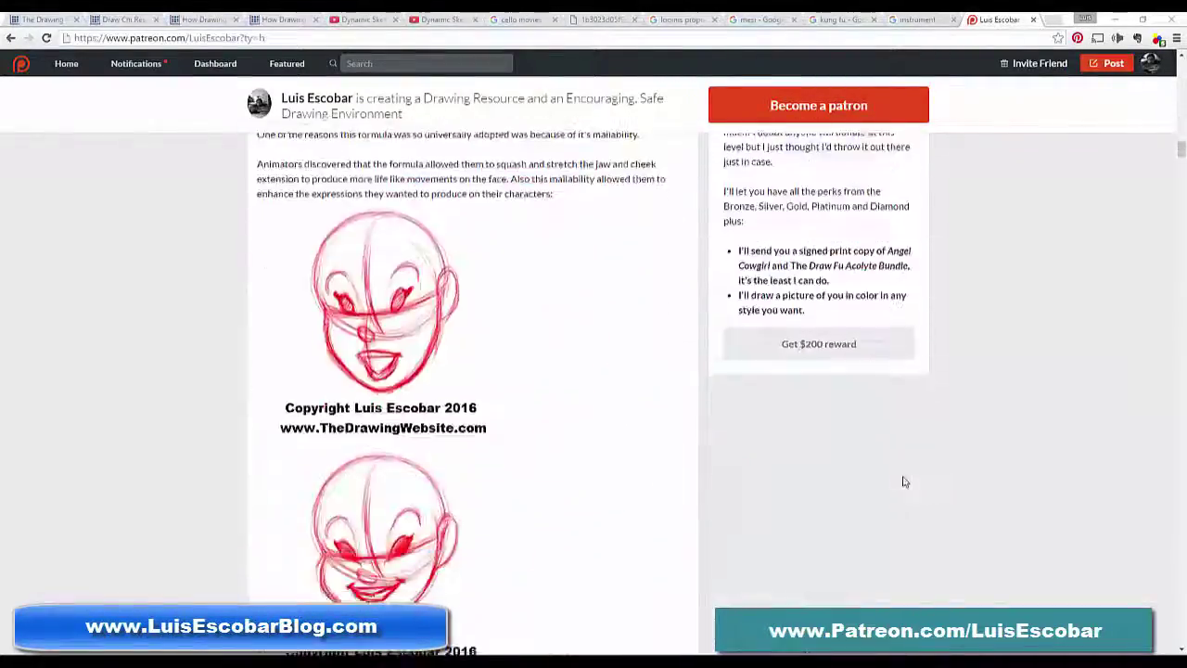
scroll(905, 482, down, 15)
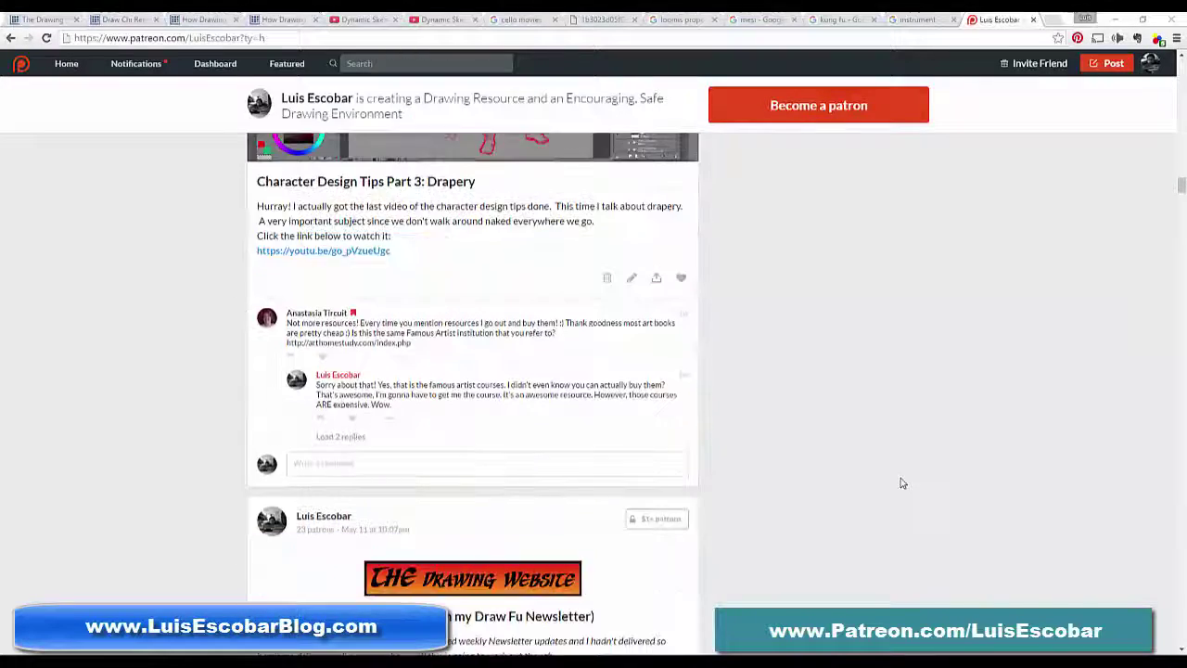
scroll(902, 483, down, 4)
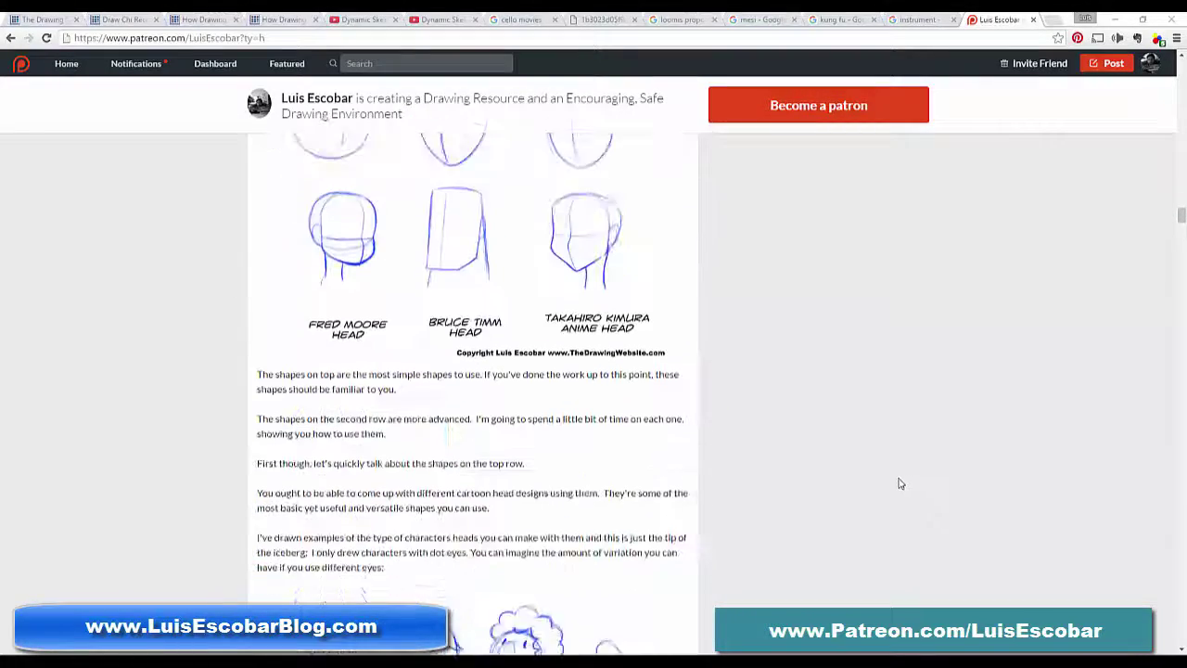
scroll(899, 483, down, 5)
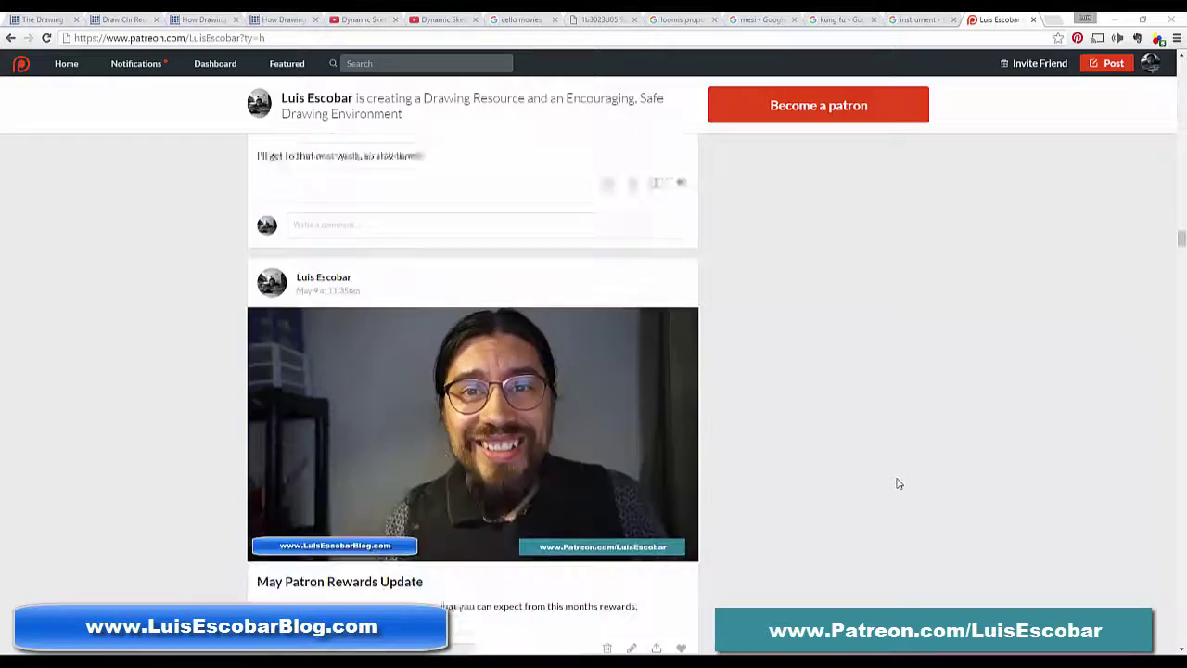
scroll(897, 483, down, 9)
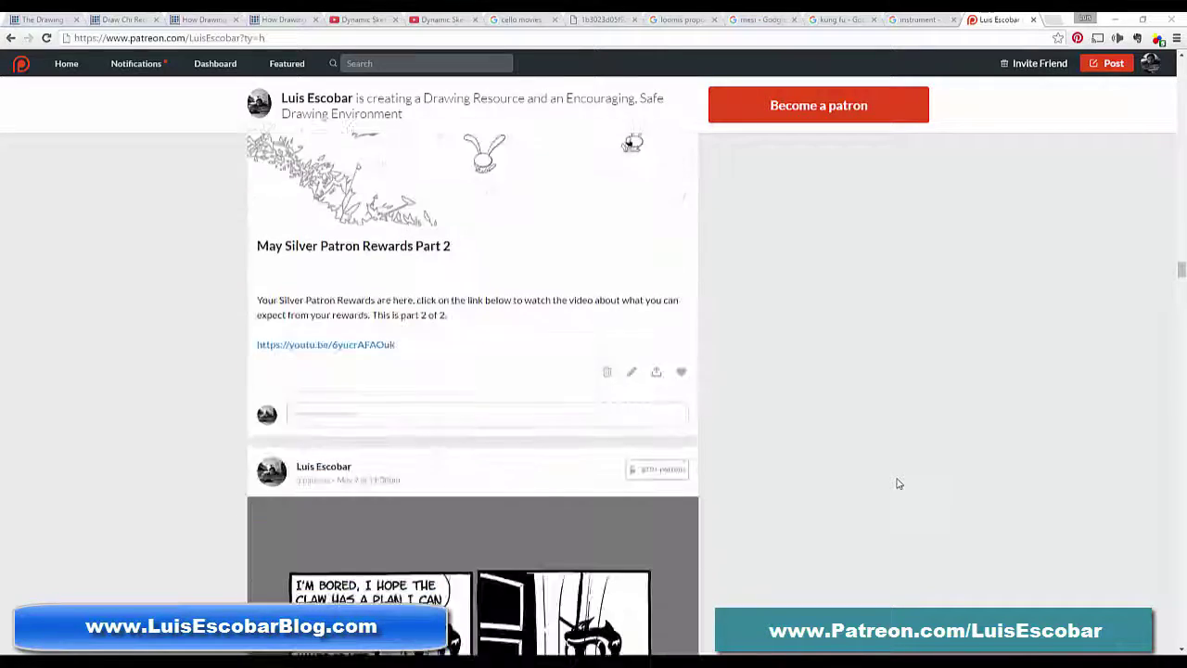
scroll(897, 483, down, 20)
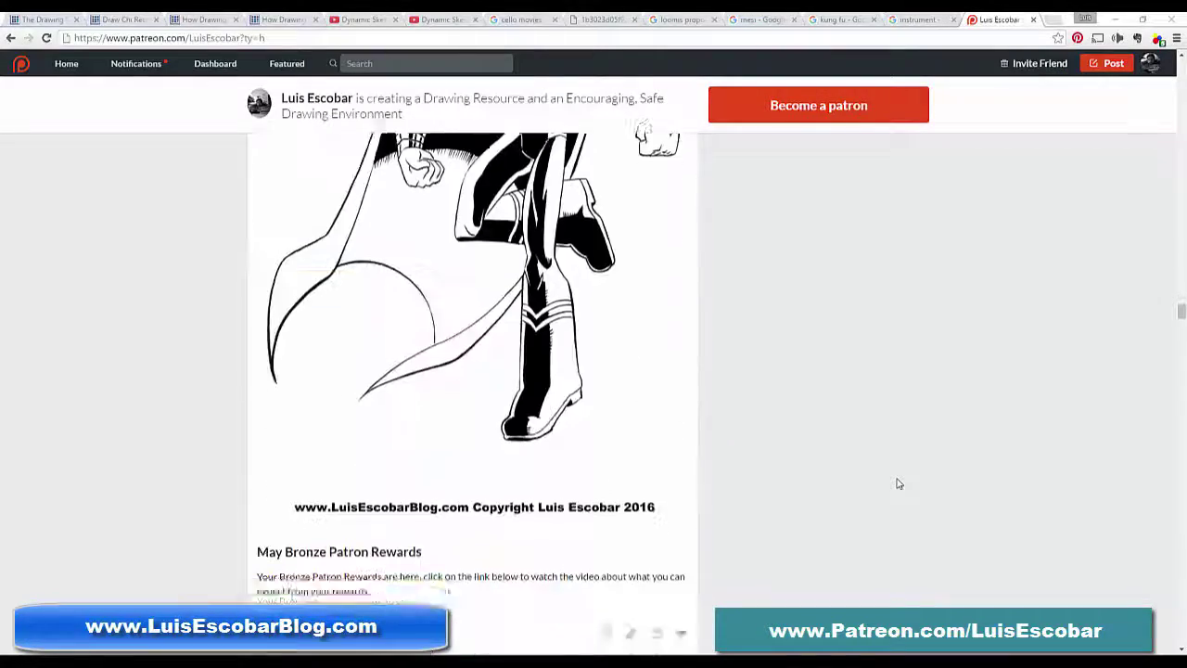
scroll(898, 483, down, 10)
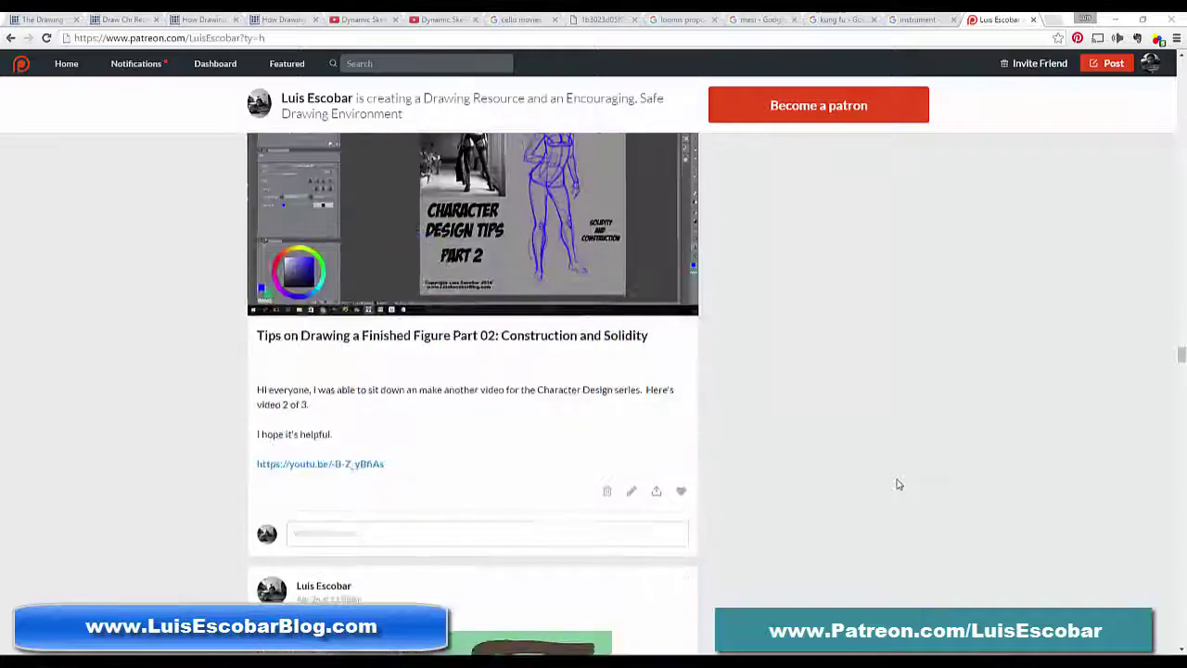
scroll(897, 483, down, 11)
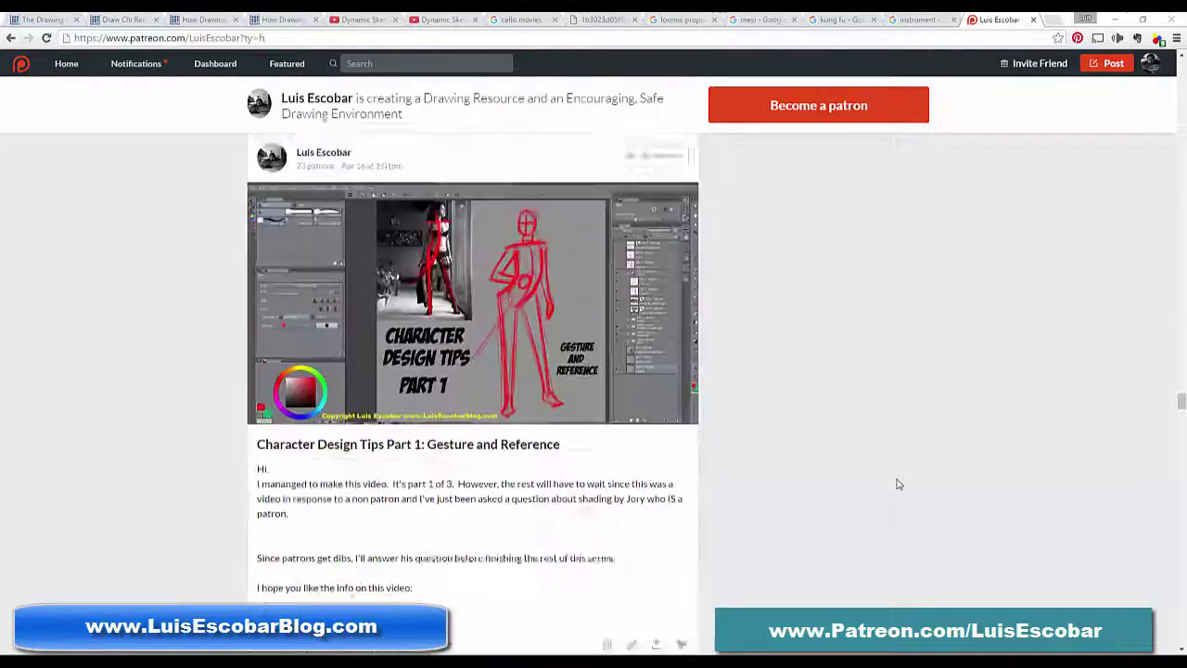
scroll(898, 483, down, 4)
scroll(897, 483, down, 12)
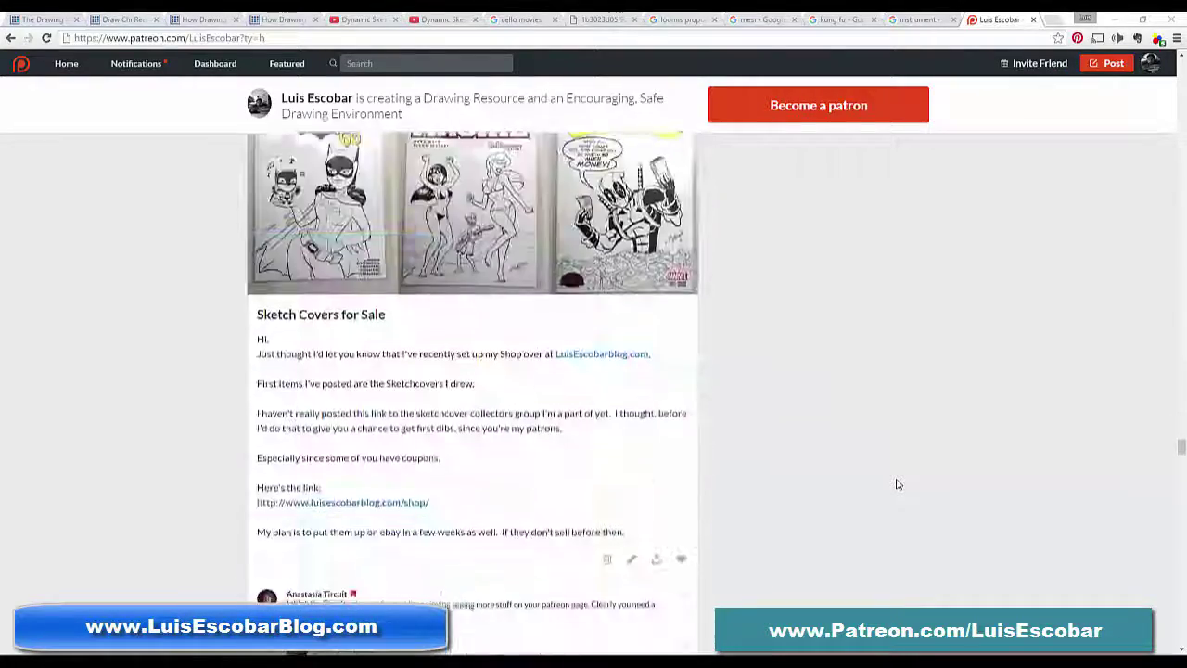
scroll(898, 484, down, 20)
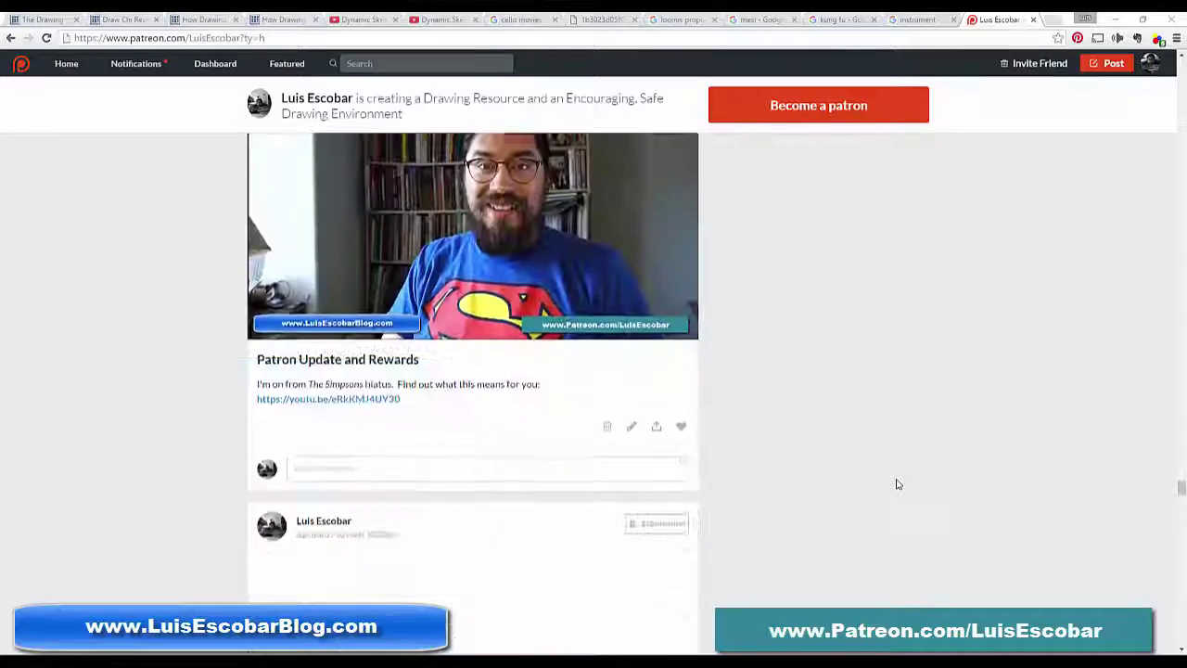
scroll(898, 483, down, 20)
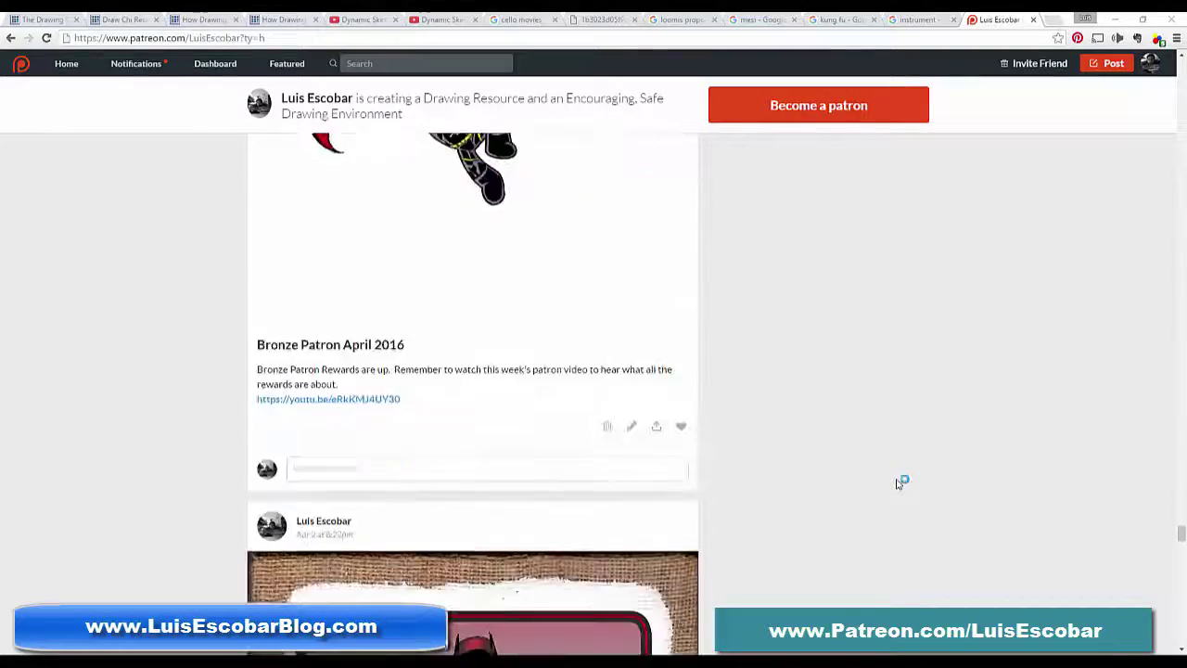
scroll(898, 483, down, 20)
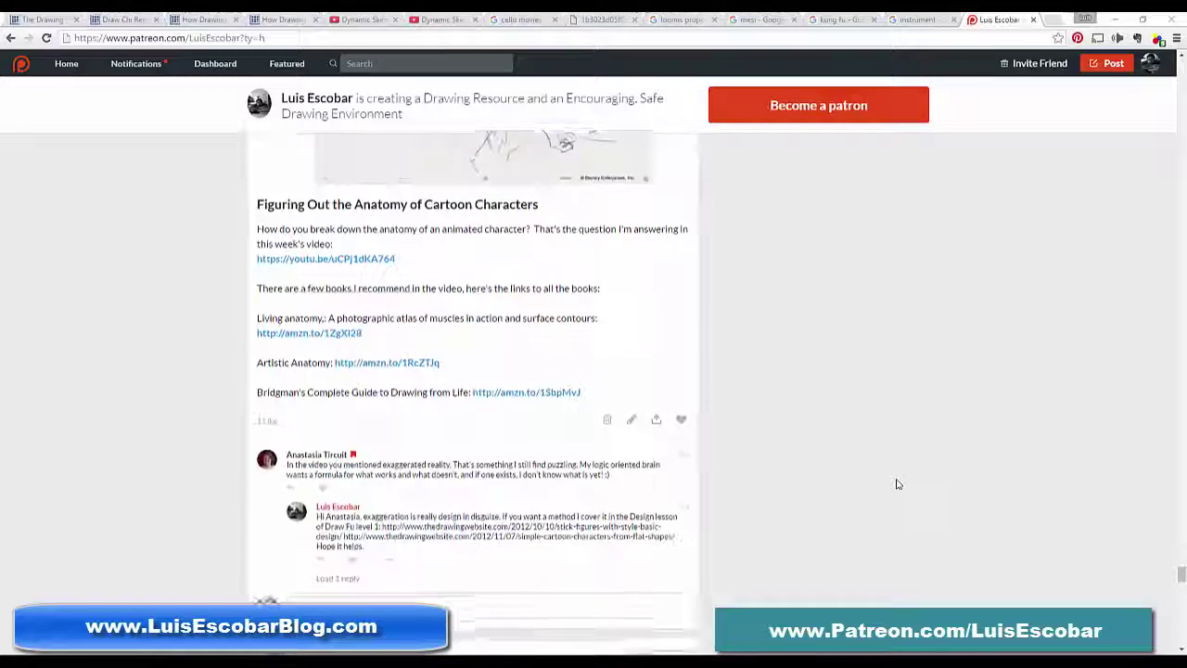
scroll(898, 483, down, 10)
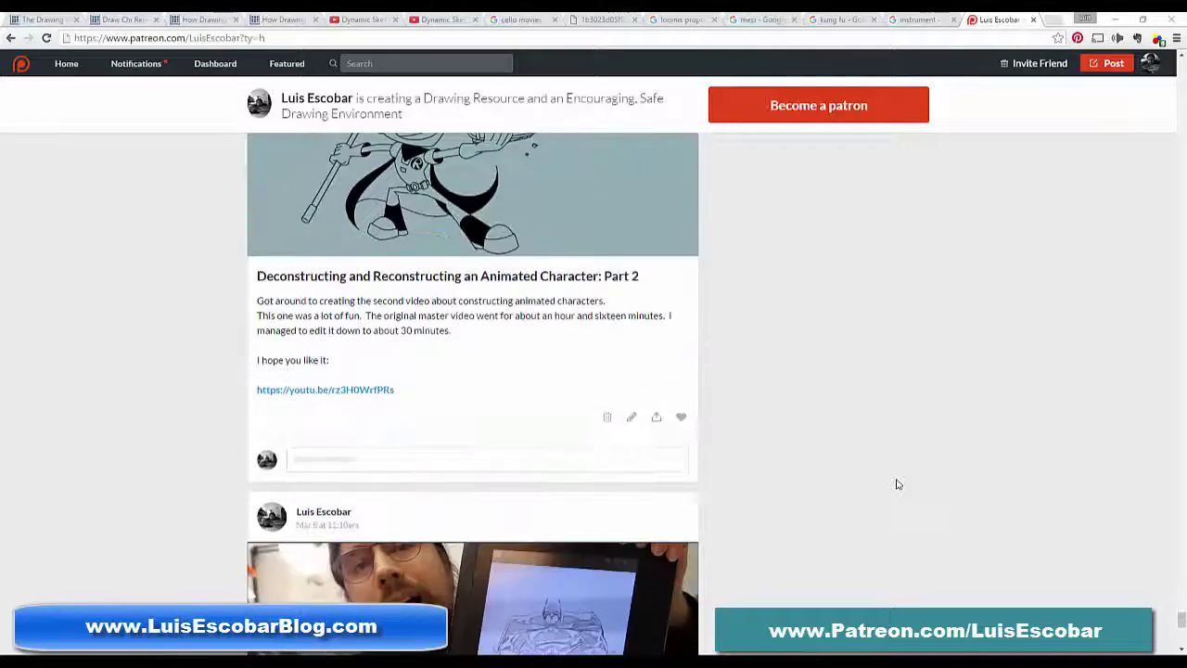
scroll(898, 483, up, 3)
scroll(898, 484, up, 1)
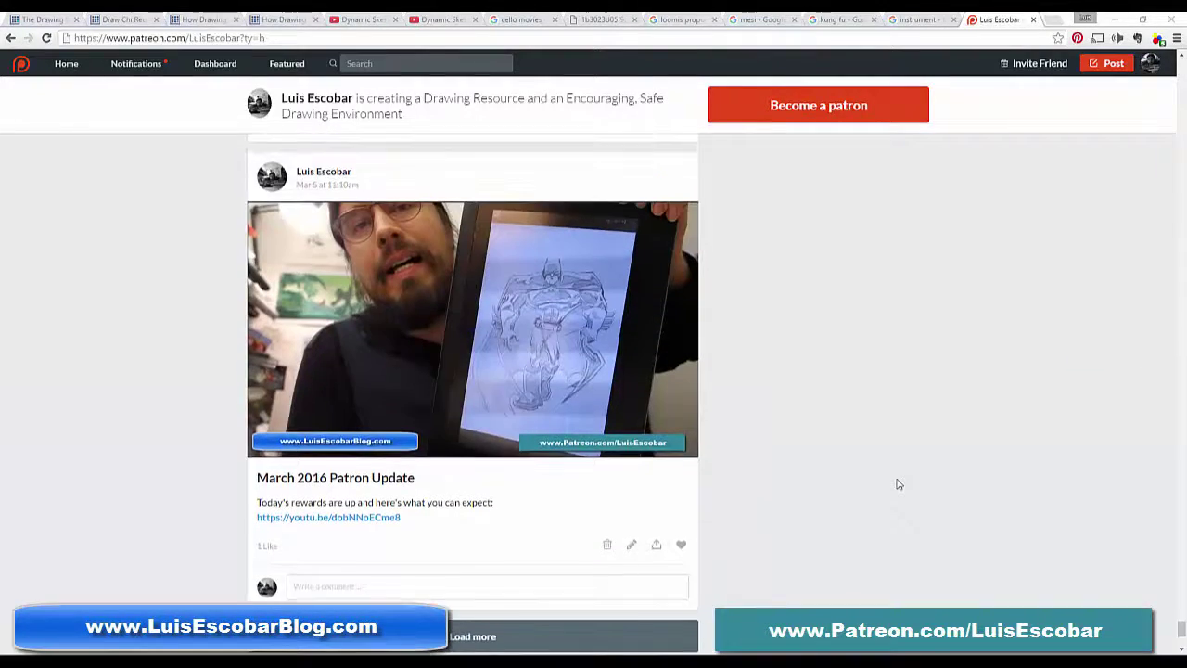
scroll(896, 482, down, 4)
scroll(922, 479, up, 1)
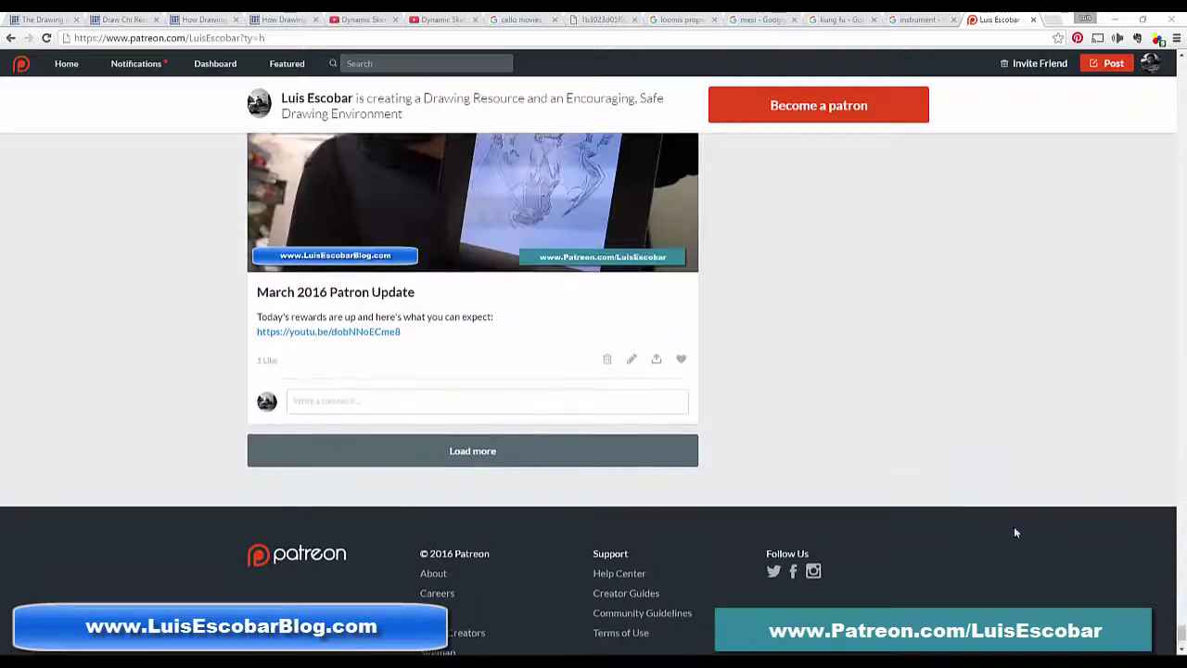
Review the Patreon page's goals and reward tiers from the $1 to the $200 pledge, and return to the profile header
drag(1180, 633, 1181, 93)
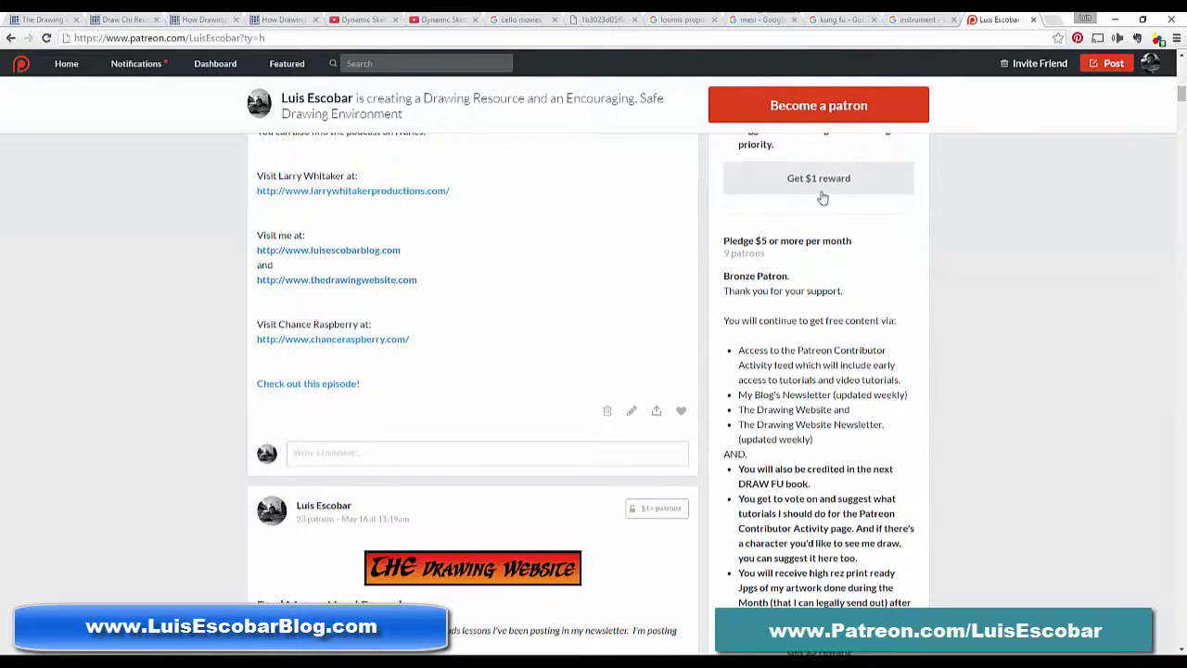
scroll(867, 199, up, 8)
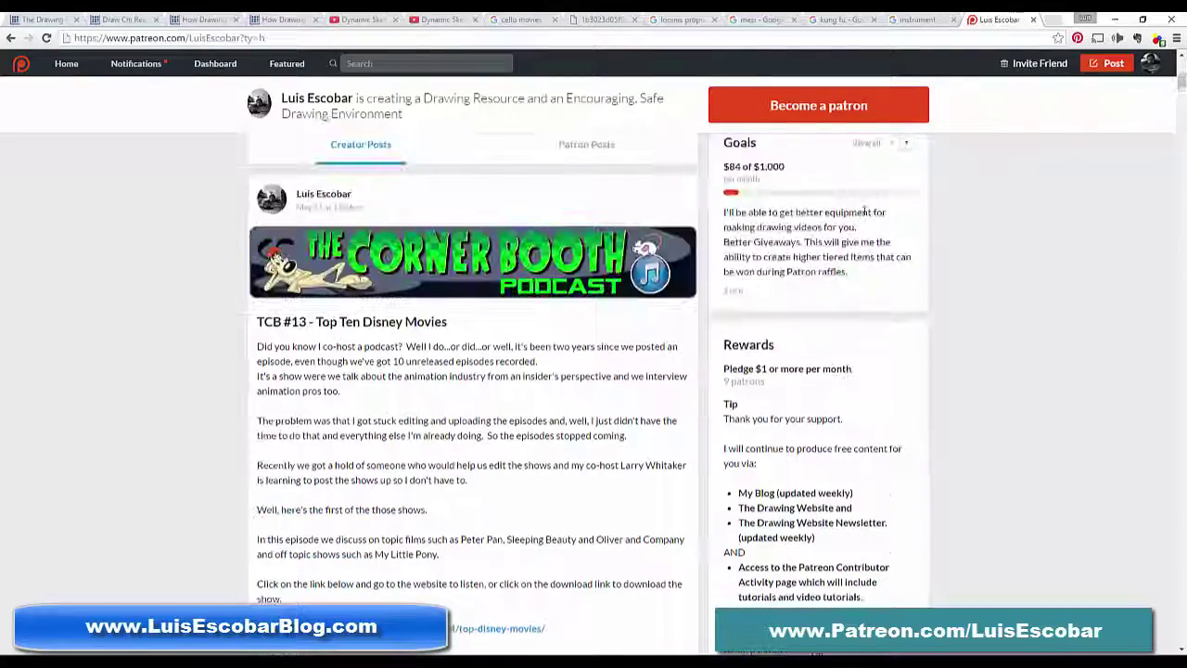
scroll(802, 436, down, 3)
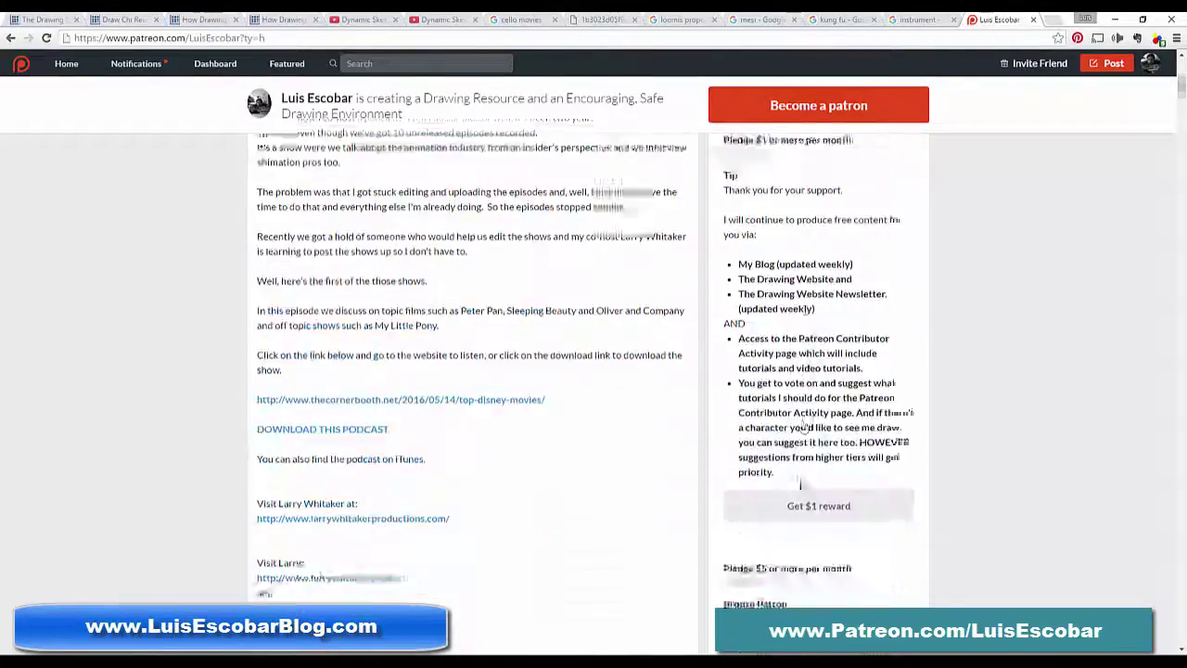
scroll(801, 483, down, 10)
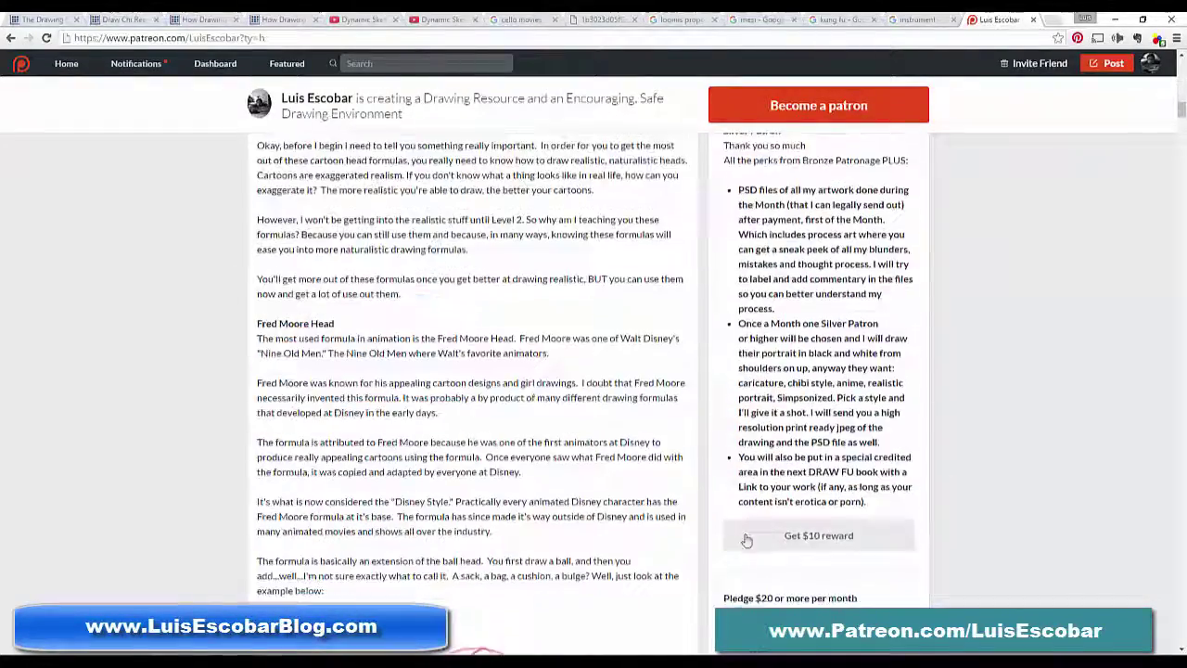
scroll(746, 538, down, 10)
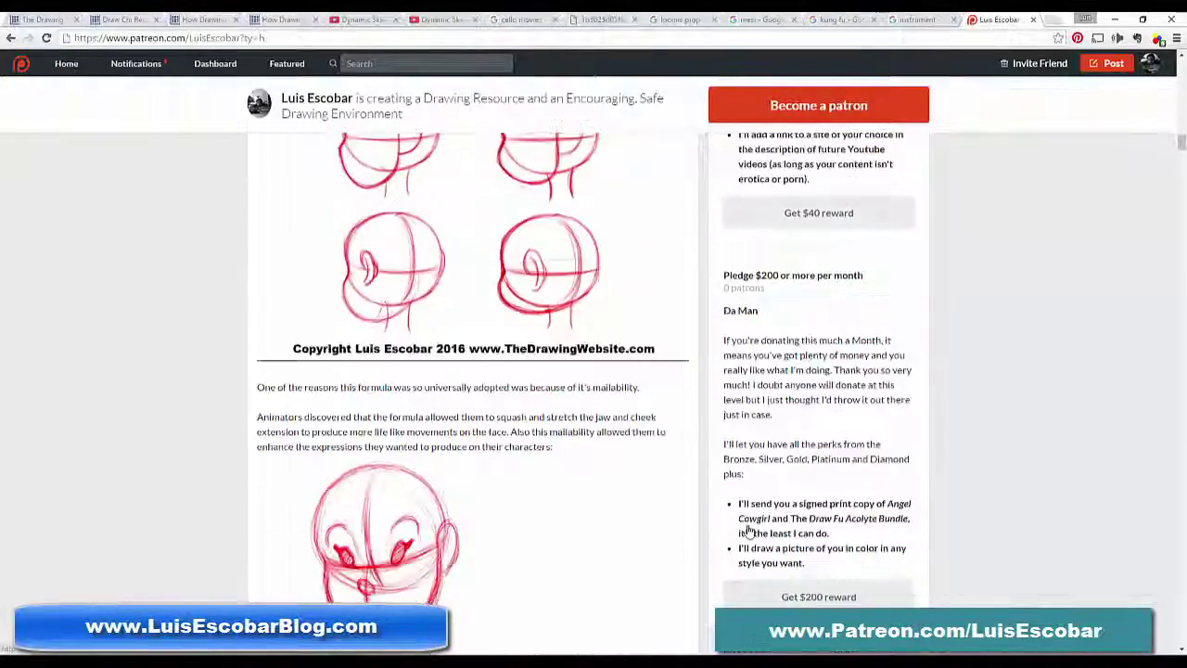
scroll(748, 531, up, 20)
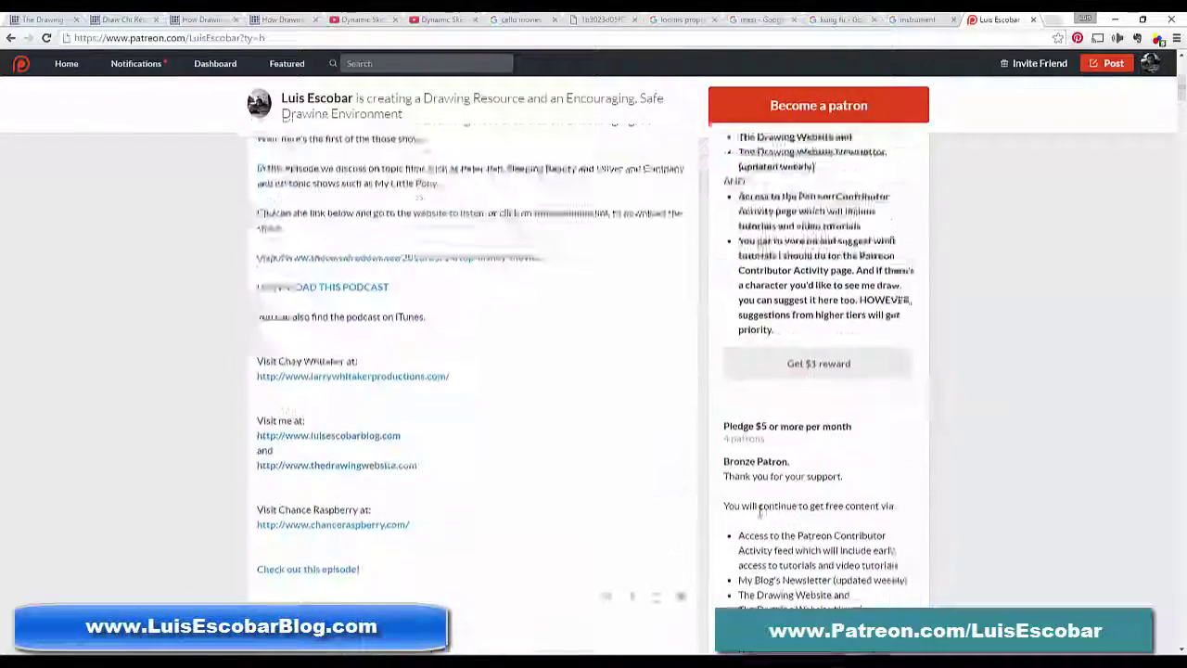
scroll(759, 512, up, 10)
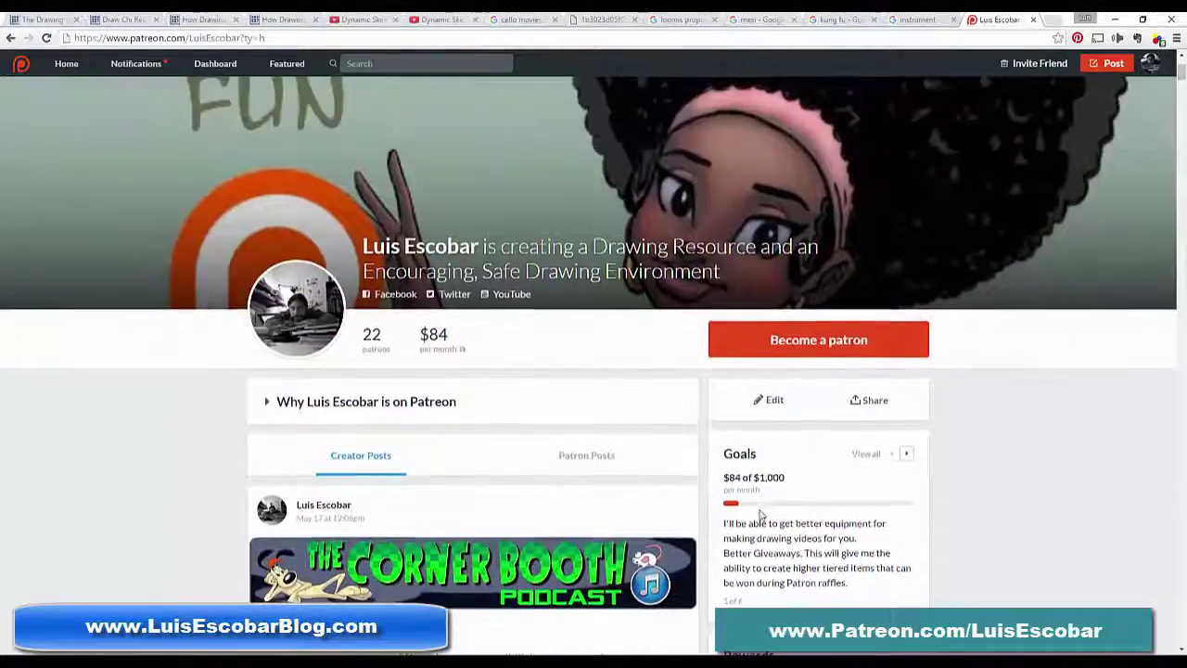
scroll(759, 512, up, 5)
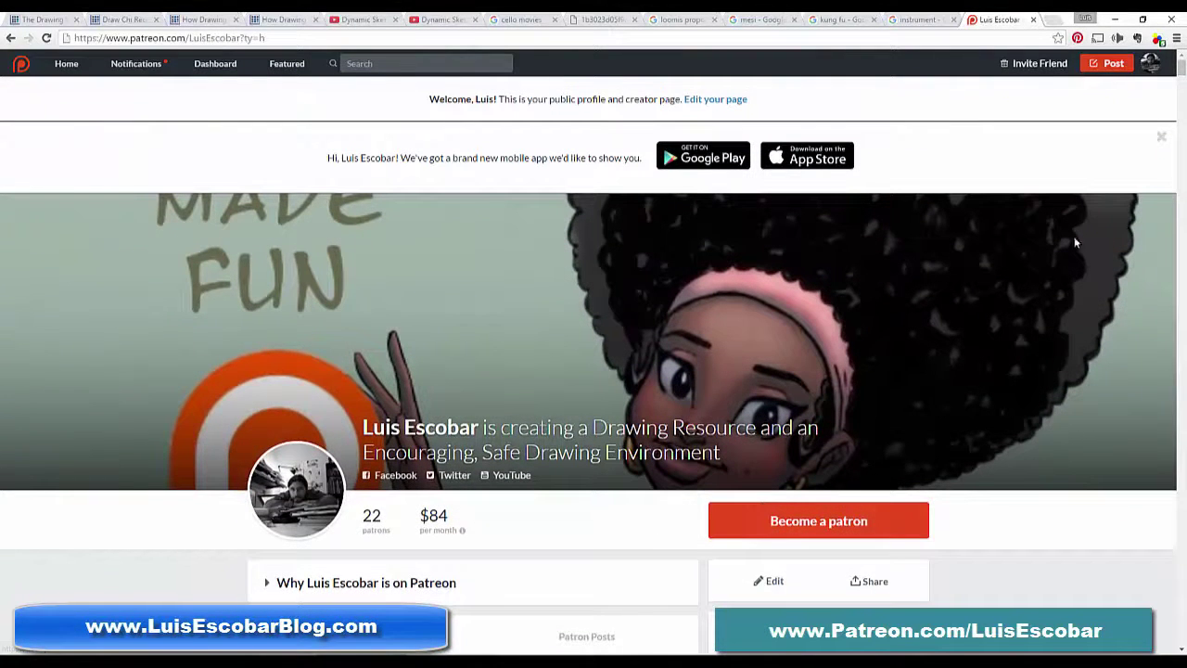